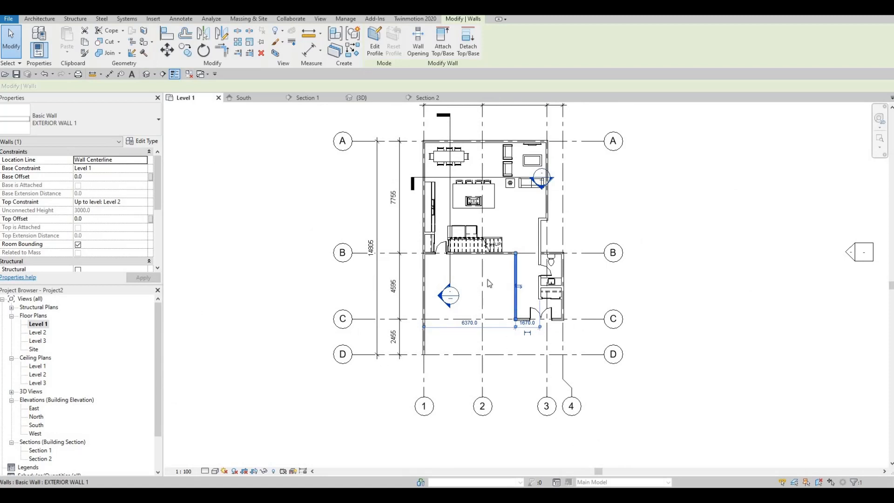
- Open the Level 2 floor plan and clear the wall selection
{"action": "middle_click_drag", "start_coordinate": [487, 280], "coordinate": [473, 335]}
{"action": "middle_click_drag", "start_coordinate": [472, 276], "coordinate": [501, 287]}
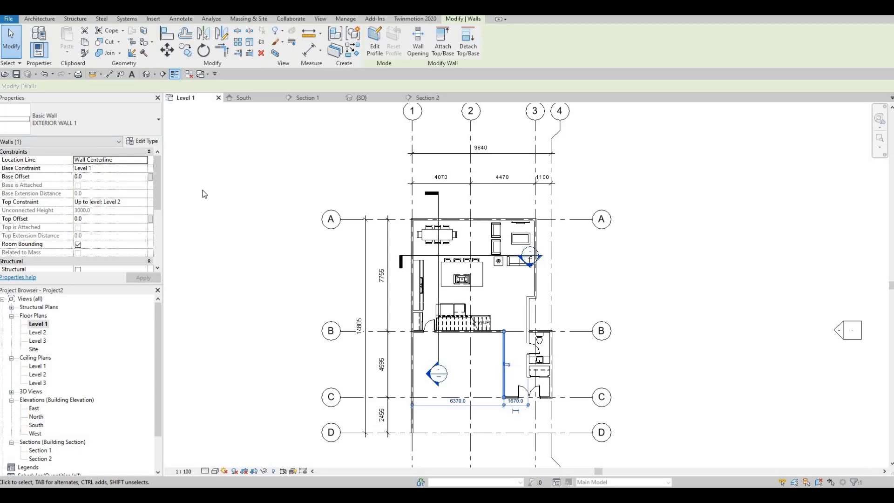
{"action": "double_click", "coordinate": [37, 332]}
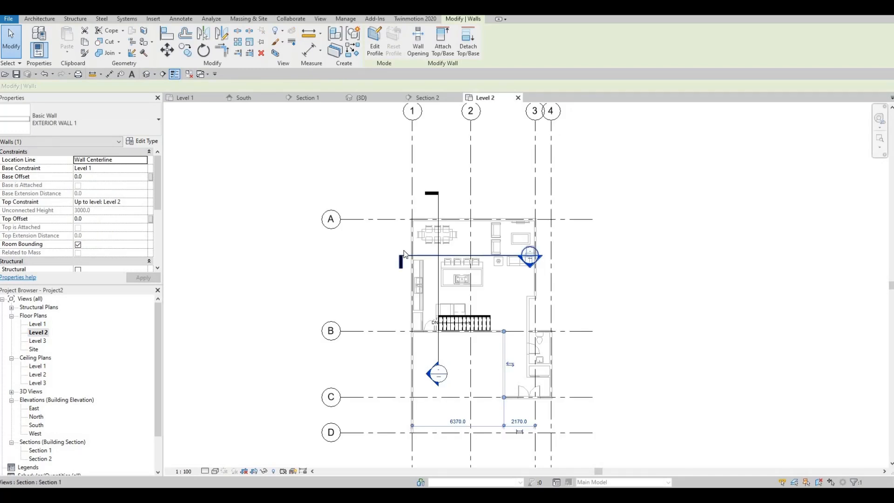
{"action": "scroll", "coordinate": [421, 183], "scroll_direction": "up", "scroll_amount": 2}
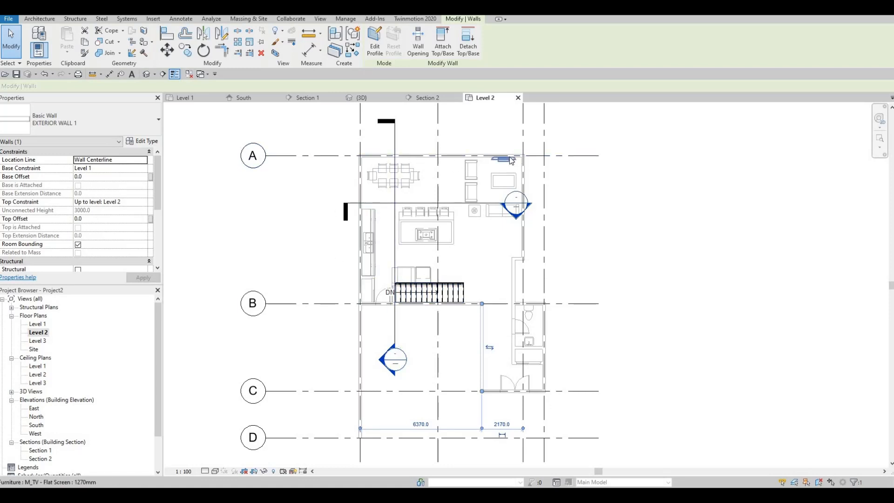
{"action": "key", "text": "F1"}
{"action": "key", "text": "F1"}
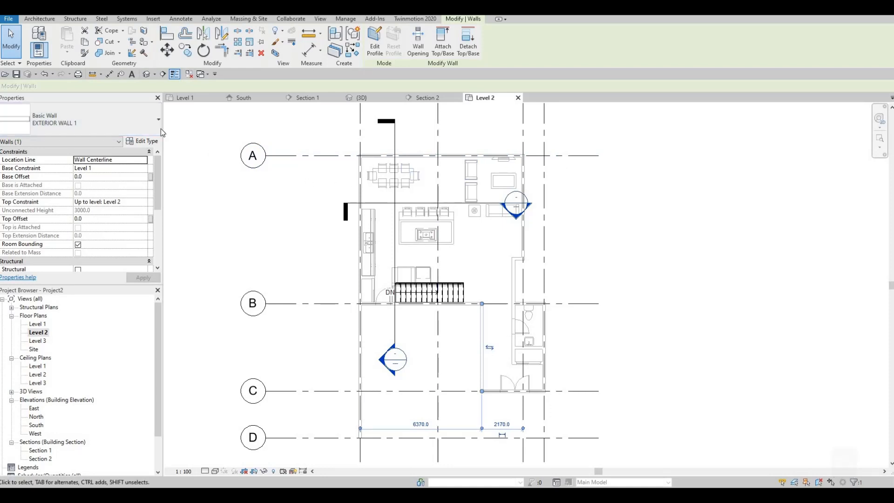
{"action": "key", "text": "Escape"}
{"action": "key", "text": "Escape"}
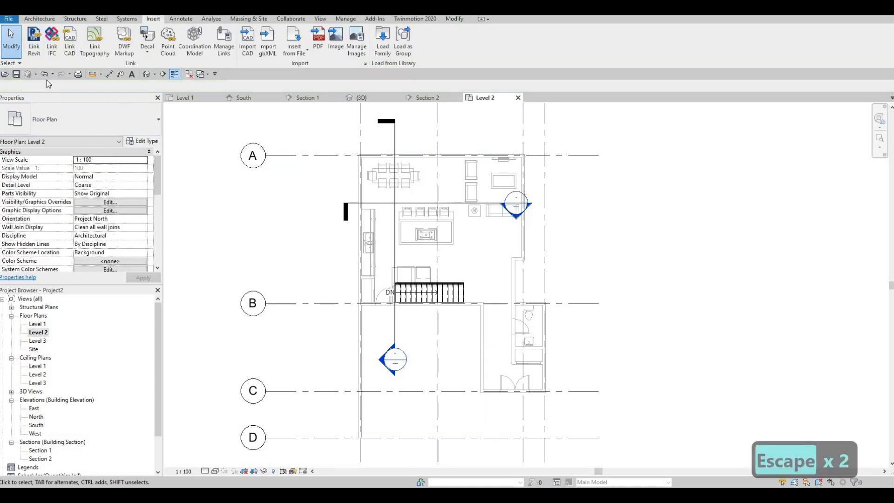
- Start placing a wall on Level 2 with the Basic Wall type EXTERIOR WALL 1
{"action": "left_click", "coordinate": [39, 19]}
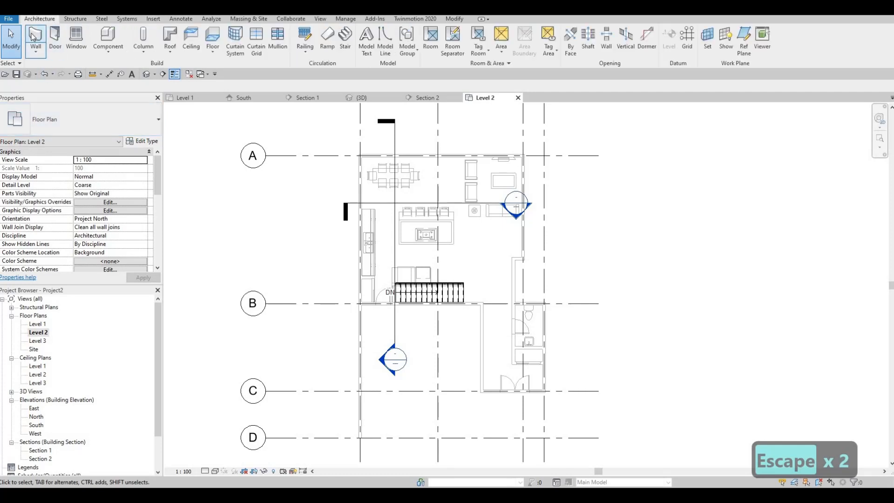
{"action": "left_click", "coordinate": [34, 37]}
{"action": "left_click", "coordinate": [97, 113]}
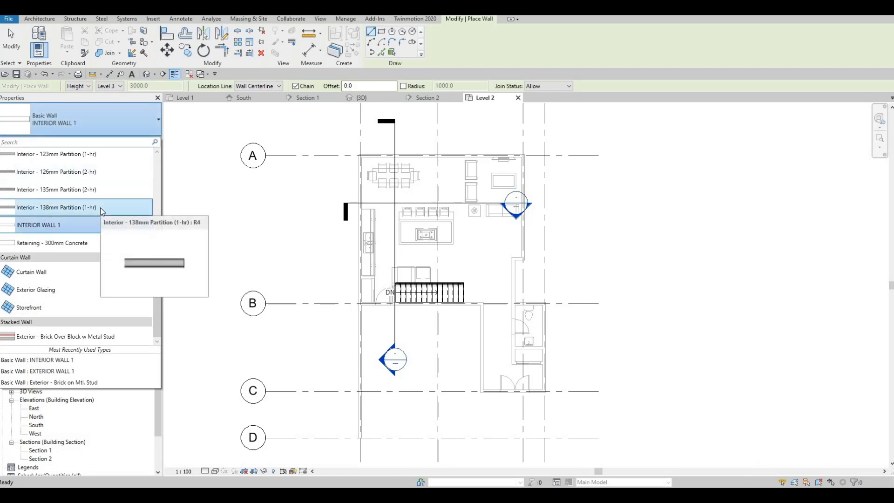
{"action": "scroll", "coordinate": [100, 208], "scroll_direction": "up", "scroll_amount": 5}
{"action": "scroll", "coordinate": [99, 208], "scroll_direction": "up", "scroll_amount": 3}
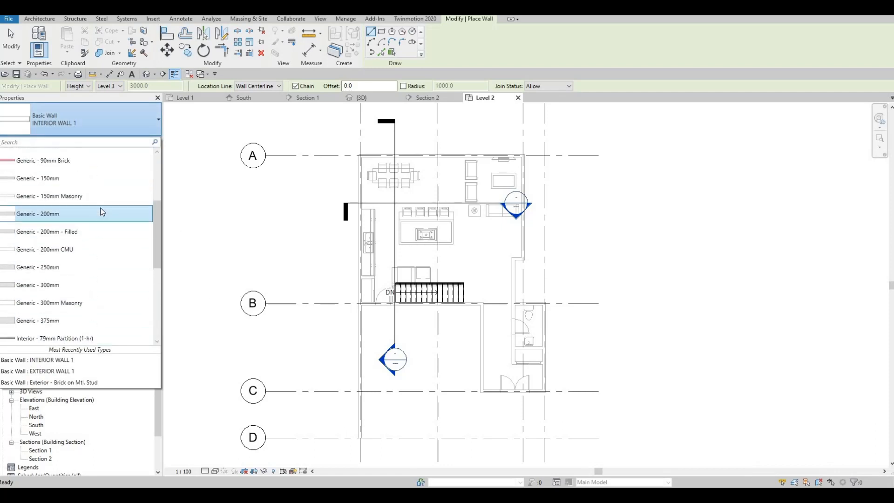
{"action": "left_click", "coordinate": [38, 169]}
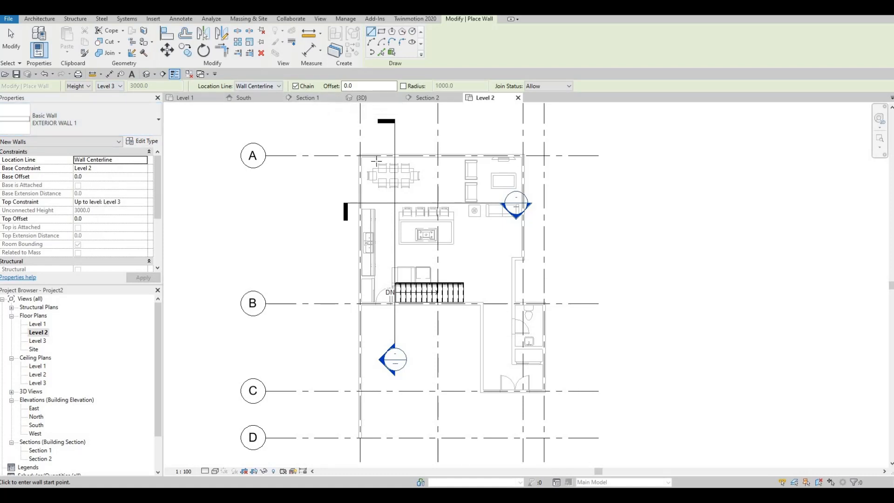
- Draw the exterior wall along grid A from grid 1 to grid 3, tracing the Level 1 wall below
{"action": "scroll", "coordinate": [380, 136], "scroll_direction": "up", "scroll_amount": 1}
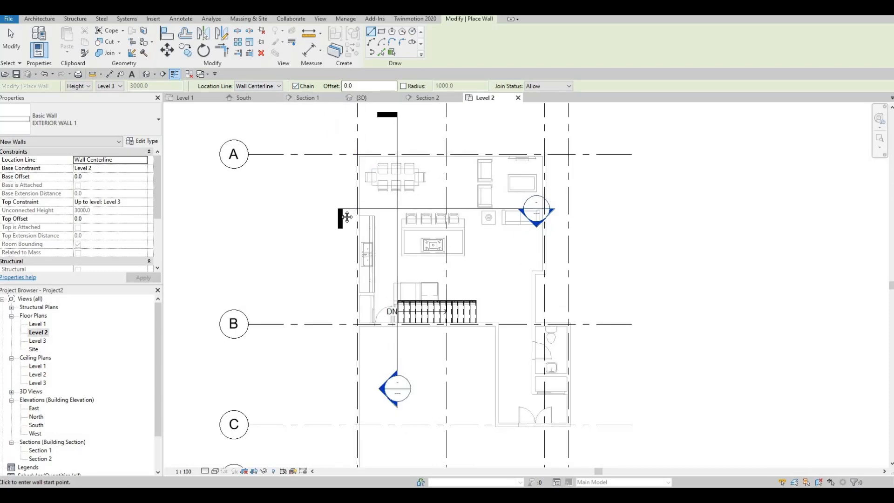
{"action": "scroll", "coordinate": [342, 206], "scroll_direction": "down", "scroll_amount": 2}
{"action": "scroll", "coordinate": [330, 233], "scroll_direction": "up", "scroll_amount": 5}
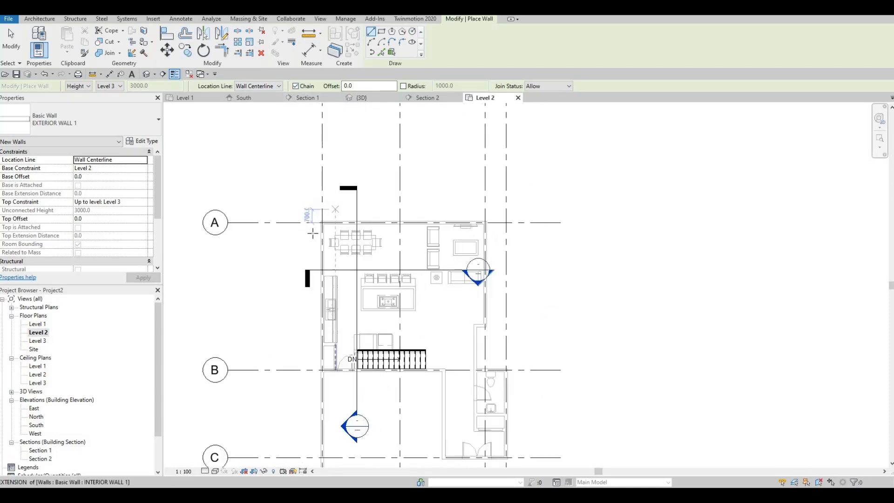
{"action": "scroll", "coordinate": [330, 233], "scroll_direction": "up", "scroll_amount": 2}
{"action": "left_click", "coordinate": [315, 229]}
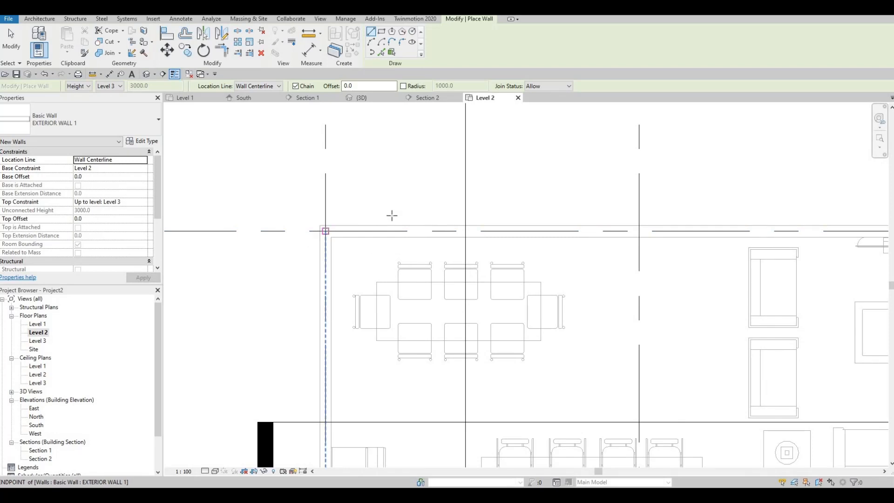
{"action": "scroll", "coordinate": [456, 195], "scroll_direction": "down", "scroll_amount": 3}
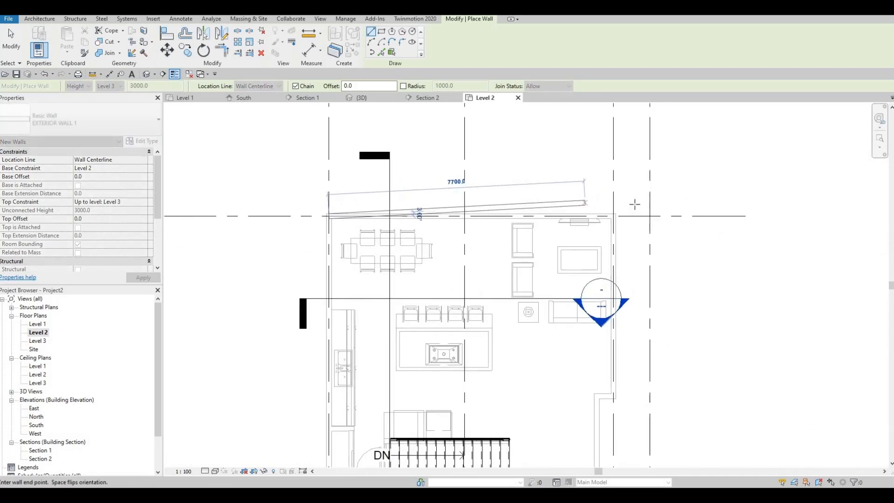
{"action": "scroll", "coordinate": [601, 228], "scroll_direction": "up", "scroll_amount": 2}
{"action": "scroll", "coordinate": [600, 228], "scroll_direction": "up", "scroll_amount": 2}
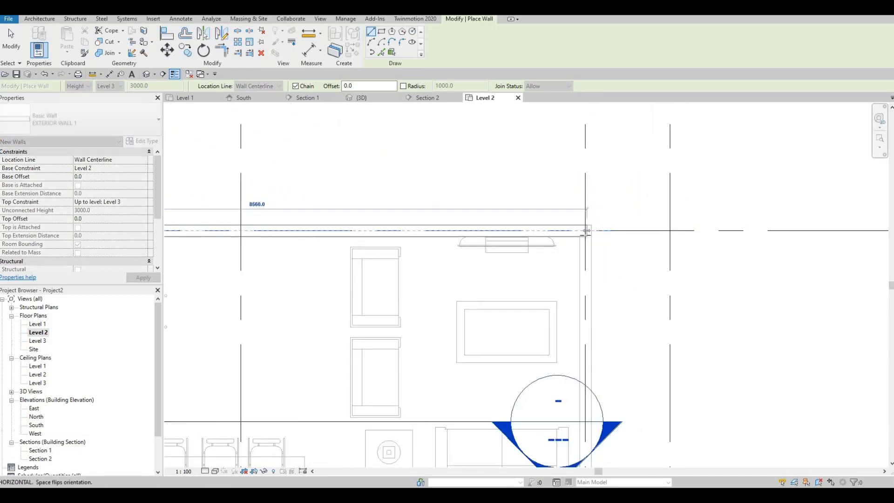
{"action": "scroll", "coordinate": [585, 231], "scroll_direction": "down", "scroll_amount": 4}
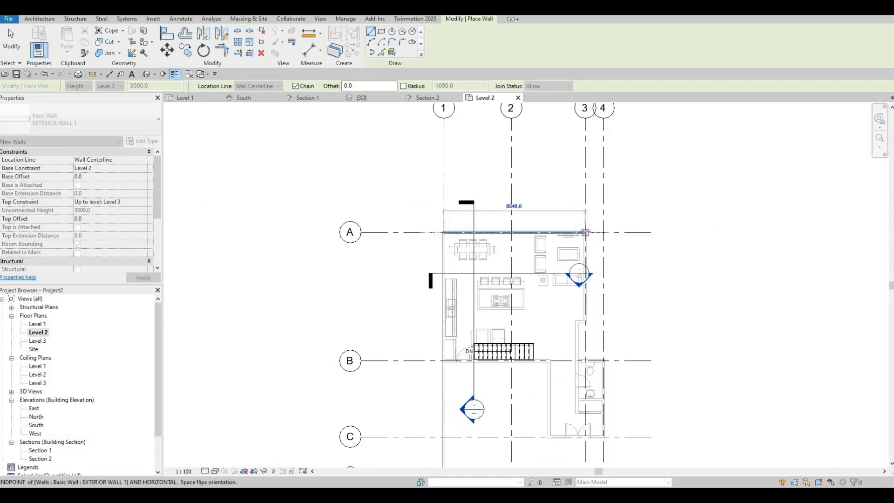
{"action": "scroll", "coordinate": [586, 234], "scroll_direction": "up", "scroll_amount": 4}
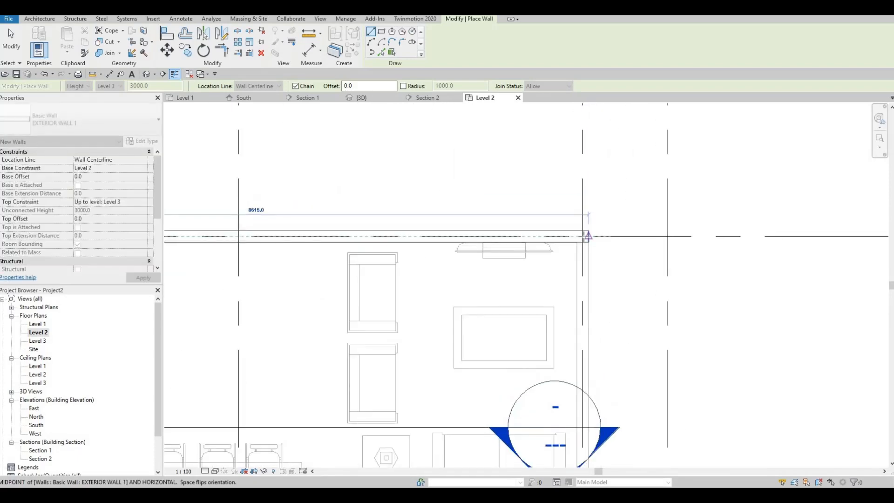
{"action": "left_click", "coordinate": [583, 237]}
- Continue the wall chain down grid 3 to the jog in the underlay and add the short 500 mm return wall
{"action": "scroll", "coordinate": [584, 236], "scroll_direction": "down", "scroll_amount": 3}
{"action": "middle_click_drag", "start_coordinate": [571, 391], "coordinate": [556, 328]}
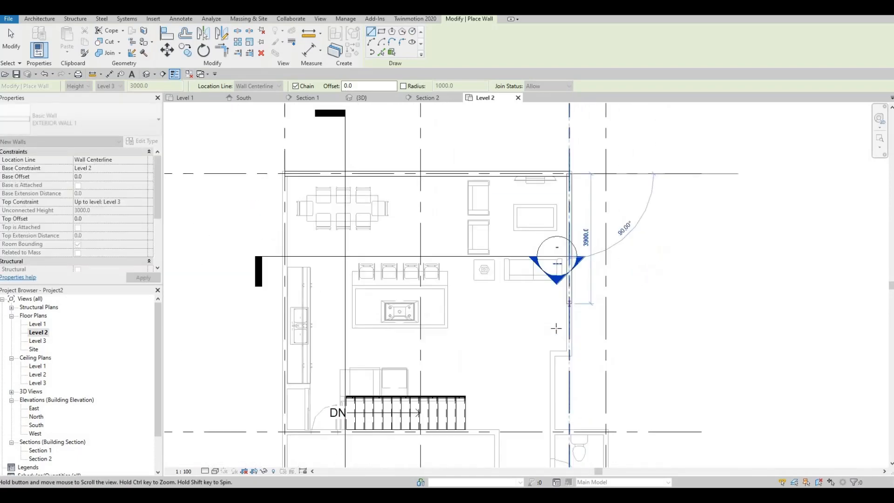
{"action": "scroll", "coordinate": [556, 329], "scroll_direction": "down", "scroll_amount": 3}
{"action": "scroll", "coordinate": [550, 274], "scroll_direction": "up", "scroll_amount": 3}
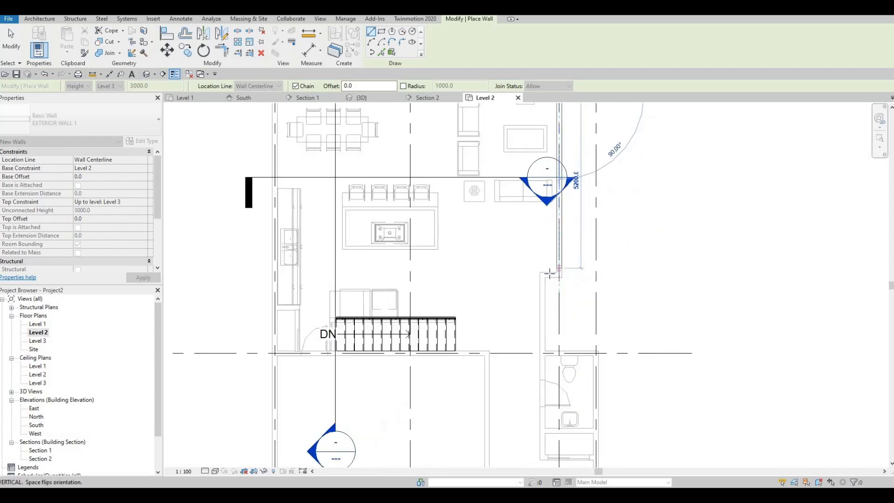
{"action": "scroll", "coordinate": [550, 274], "scroll_direction": "up", "scroll_amount": 4}
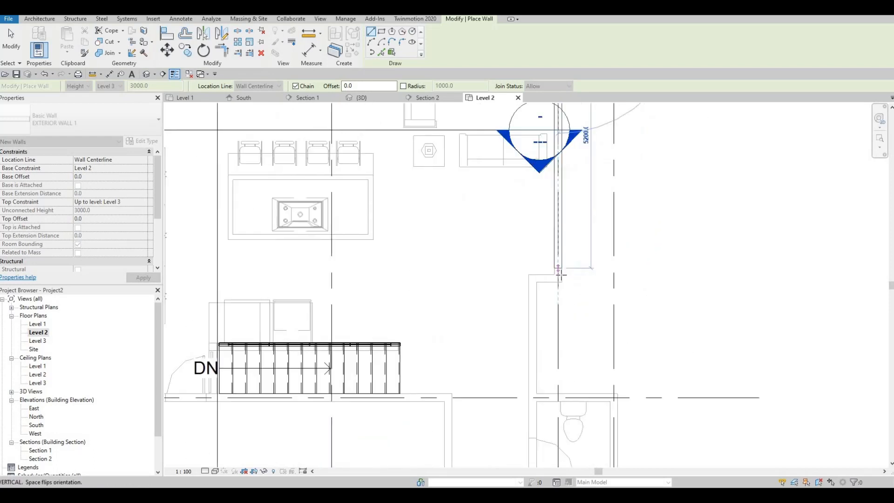
{"action": "left_click", "coordinate": [533, 283]}
{"action": "left_click", "coordinate": [514, 326]}
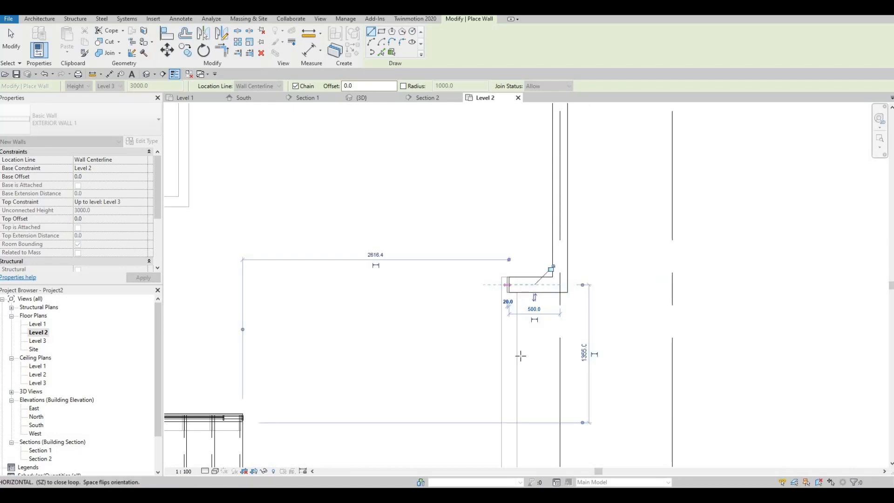
- Continue the exterior wall from the jog down to grid B and across above the toilet to grid 4
{"action": "scroll", "coordinate": [494, 320], "scroll_direction": "down", "scroll_amount": 2}
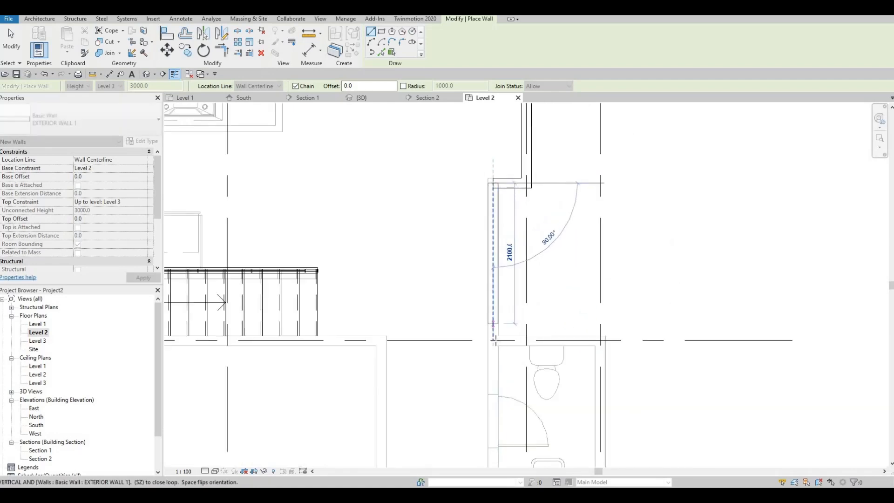
{"action": "scroll", "coordinate": [497, 345], "scroll_direction": "up", "scroll_amount": 2}
{"action": "left_click", "coordinate": [490, 340]}
{"action": "middle_click_drag", "start_coordinate": [594, 355], "coordinate": [560, 298]}
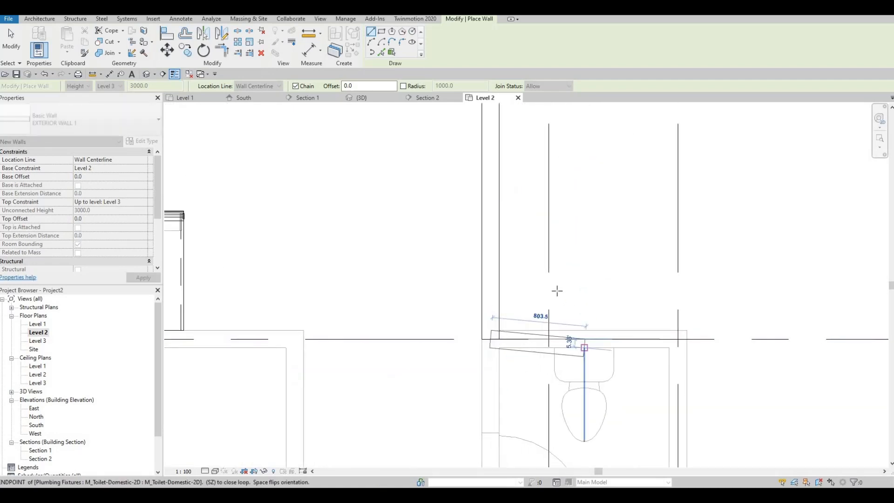
{"action": "scroll", "coordinate": [564, 298], "scroll_direction": "down", "scroll_amount": 2}
{"action": "scroll", "coordinate": [575, 302], "scroll_direction": "up", "scroll_amount": 3}
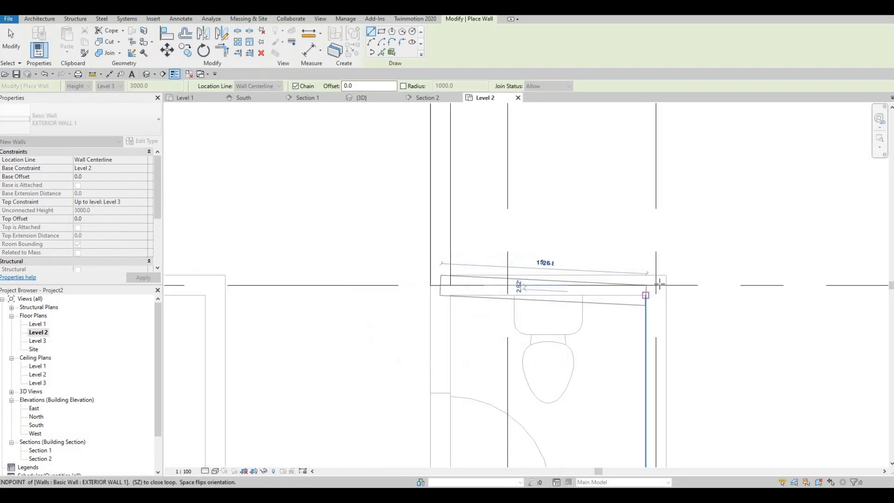
{"action": "left_click", "coordinate": [651, 270]}
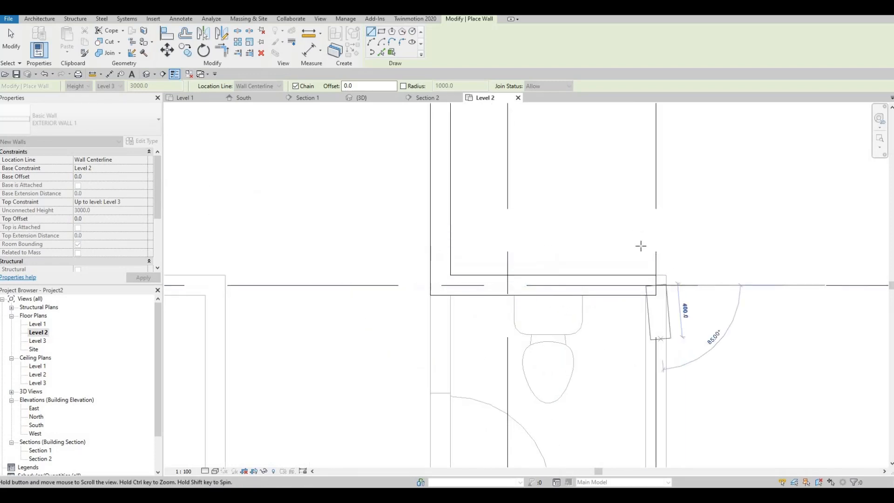
- Draw the exterior wall along grid 4 from grid B down to grid C
{"action": "scroll", "coordinate": [641, 245], "scroll_direction": "down", "scroll_amount": 1}
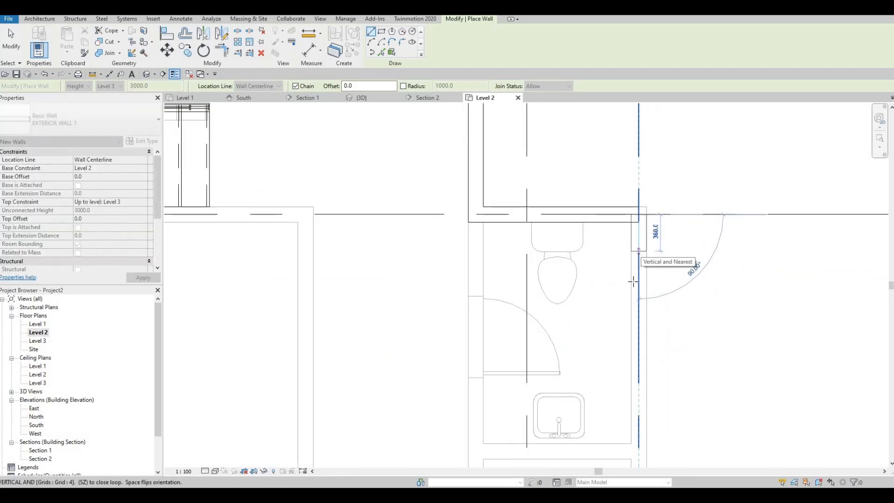
{"action": "scroll", "coordinate": [634, 281], "scroll_direction": "down", "scroll_amount": 4}
{"action": "middle_click_drag", "start_coordinate": [634, 289], "coordinate": [634, 253]}
{"action": "scroll", "coordinate": [634, 252], "scroll_direction": "down", "scroll_amount": 1}
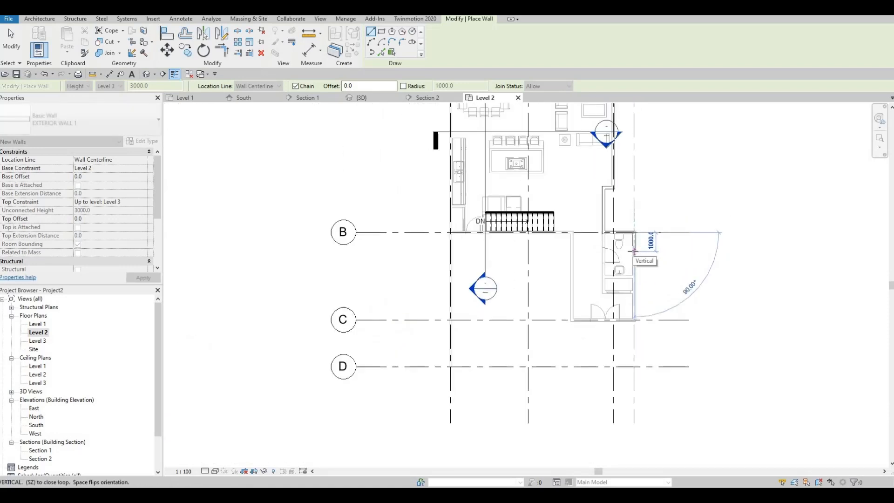
{"action": "scroll", "coordinate": [633, 326], "scroll_direction": "up", "scroll_amount": 4}
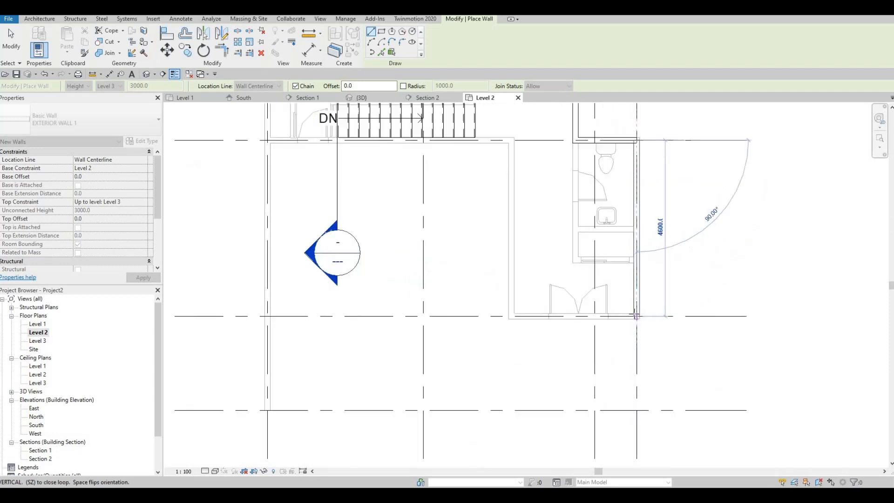
{"action": "left_click", "coordinate": [638, 316]}
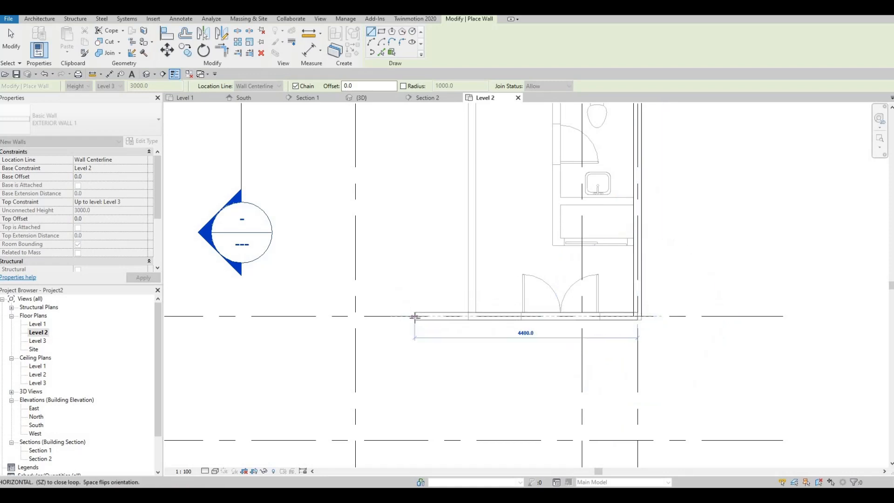
- Draw a 3200 mm exterior wall along grid C from grid 4 past the double entrance door and end the wall chain
{"action": "middle_click_drag", "start_coordinate": [400, 274], "coordinate": [398, 260]}
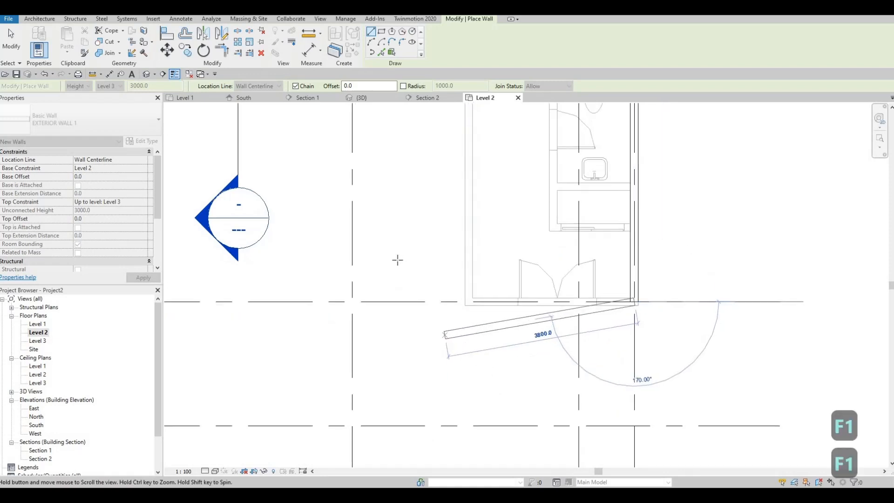
{"action": "scroll", "coordinate": [398, 260], "scroll_direction": "down", "scroll_amount": 2}
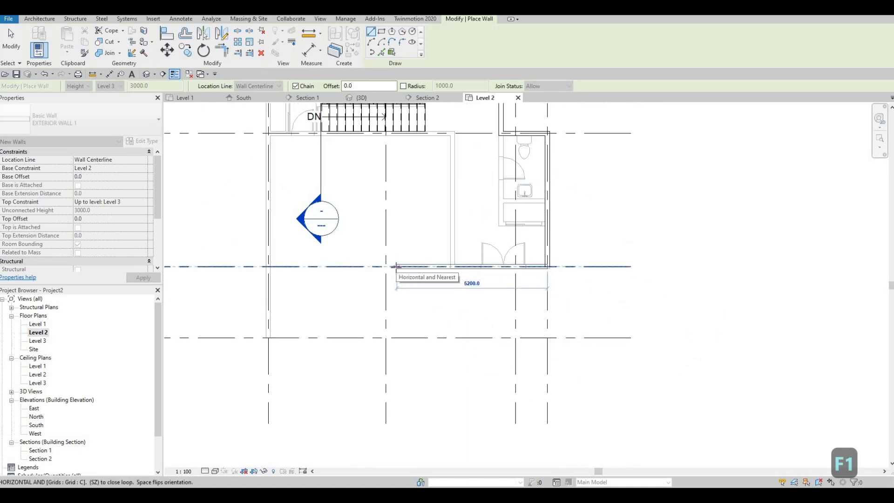
{"action": "type", "text": "3200"}
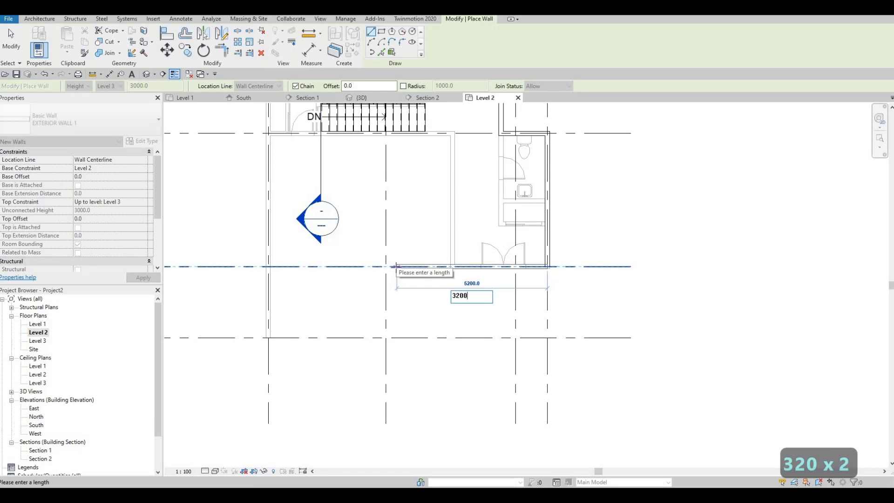
{"action": "key", "text": "Return"}
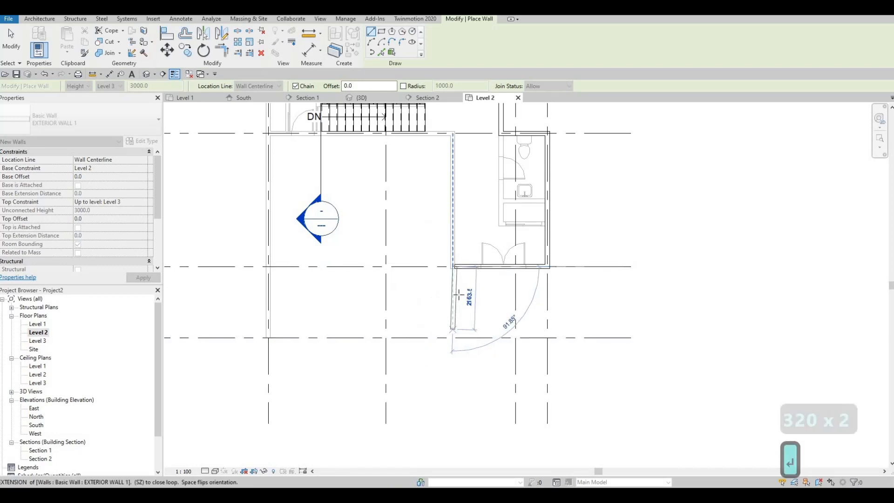
{"action": "scroll", "coordinate": [458, 293], "scroll_direction": "up", "scroll_amount": 2}
{"action": "scroll", "coordinate": [451, 259], "scroll_direction": "up", "scroll_amount": 4}
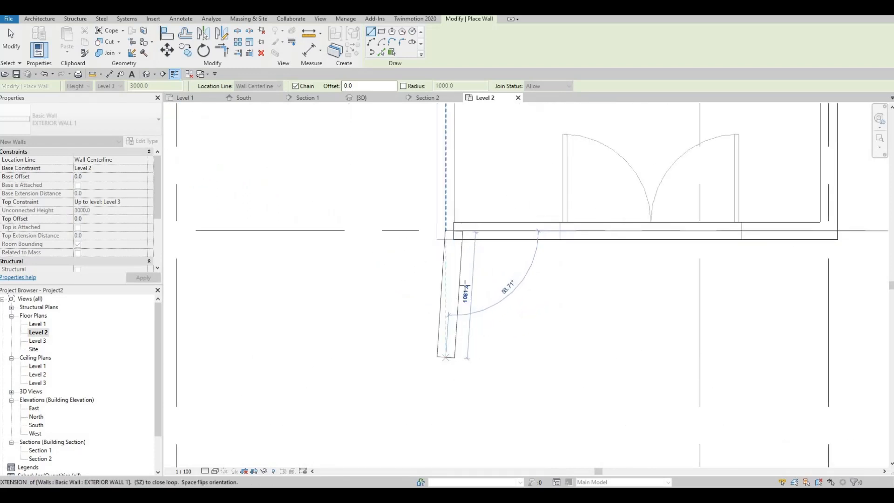
{"action": "key", "text": "Escape"}
{"action": "key", "text": "Escape"}
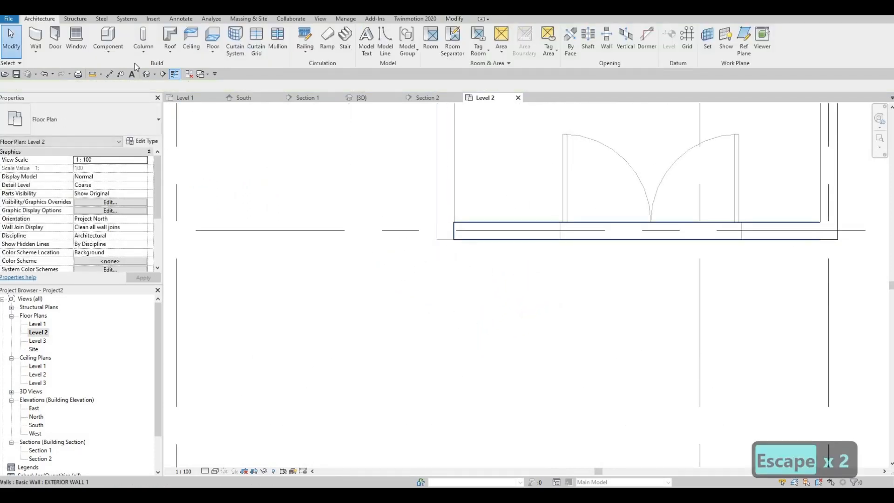
{"action": "left_click", "coordinate": [36, 37]}
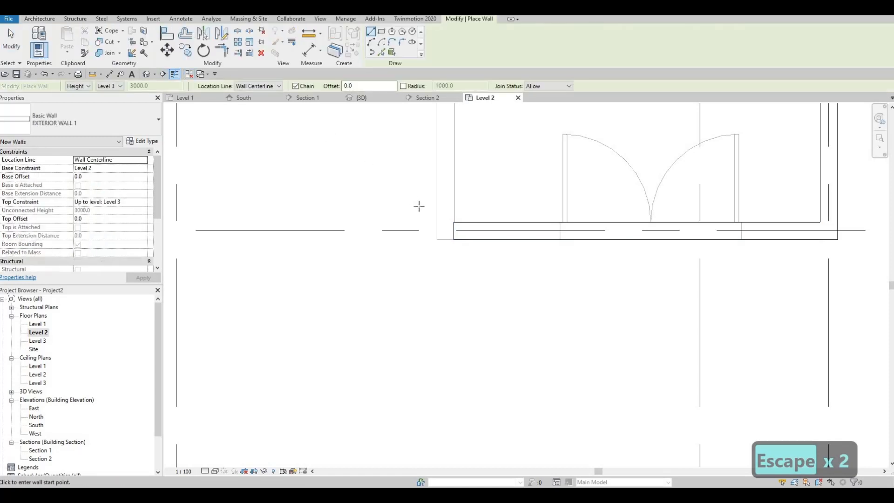
{"action": "left_click", "coordinate": [448, 230]}
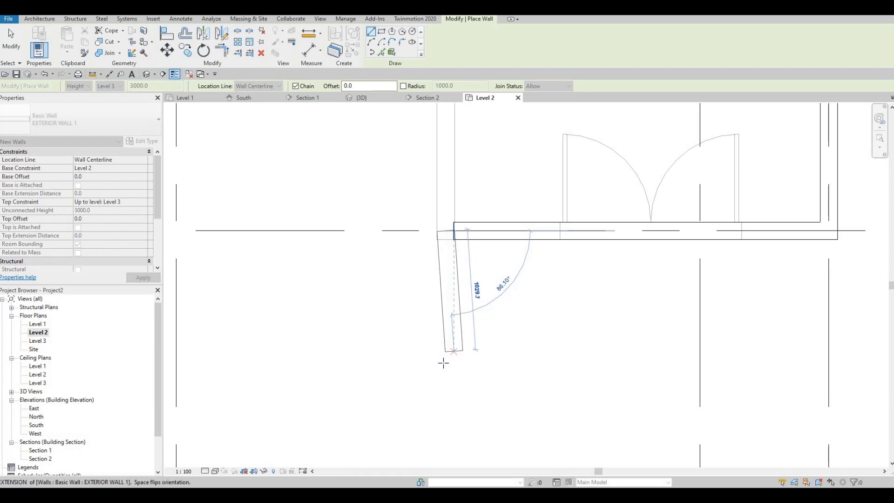
{"action": "scroll", "coordinate": [451, 291], "scroll_direction": "down", "scroll_amount": 3}
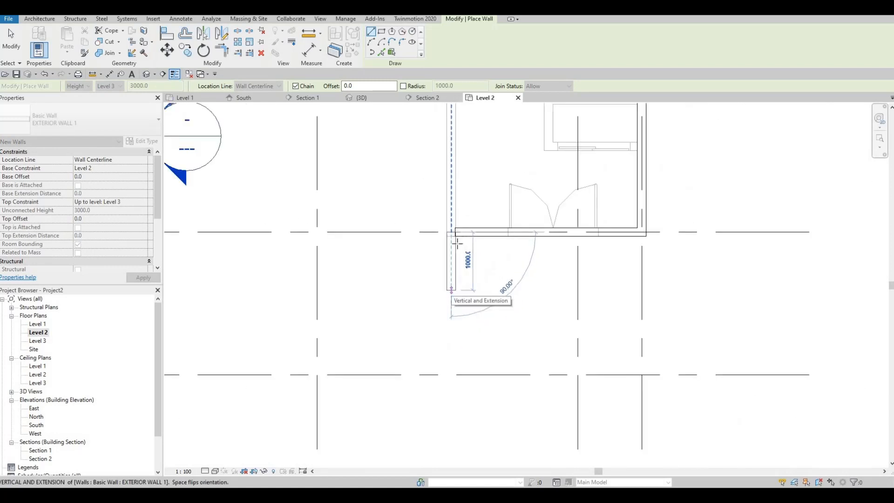
{"action": "scroll", "coordinate": [451, 212], "scroll_direction": "up", "scroll_amount": 3}
{"action": "key", "text": "Escape"}
{"action": "key", "text": "Escape"}
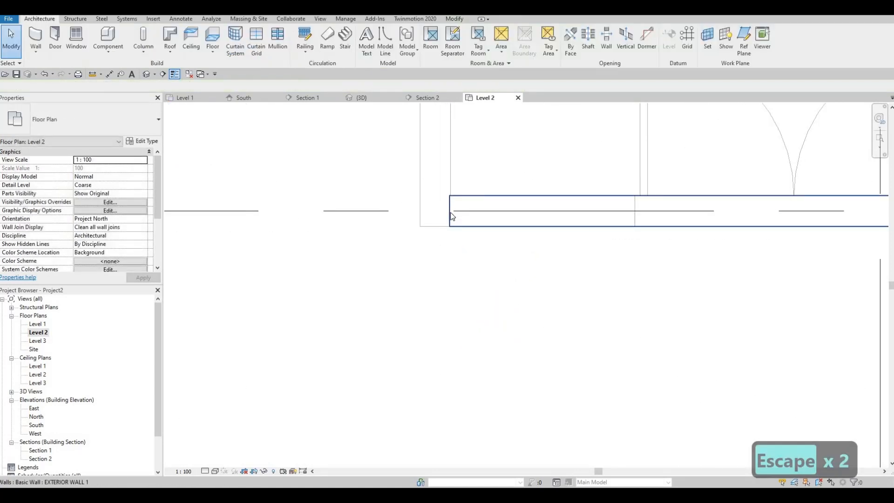
- Stretch the free end of the grid C wall into the underlay wall's thickness, making it about 3260 mm long
{"action": "left_click", "coordinate": [451, 212]}
{"action": "left_click_drag", "start_coordinate": [446, 211], "coordinate": [436, 208]}
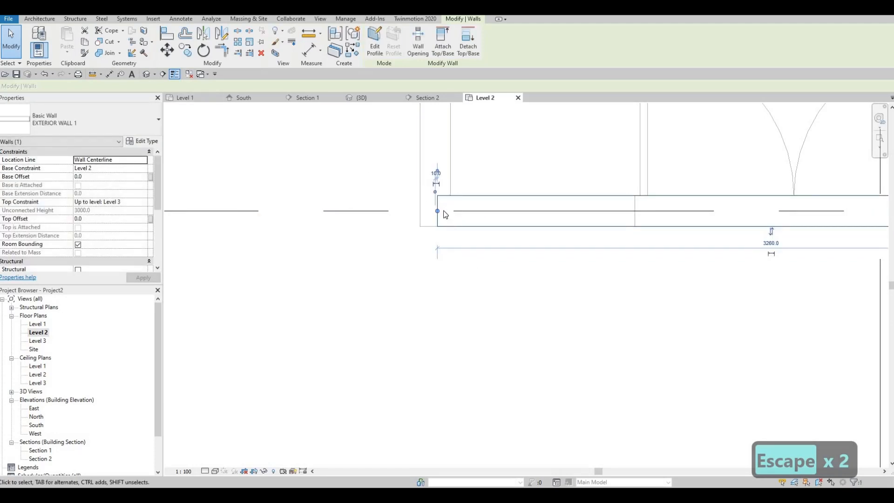
{"action": "key", "text": "Escape"}
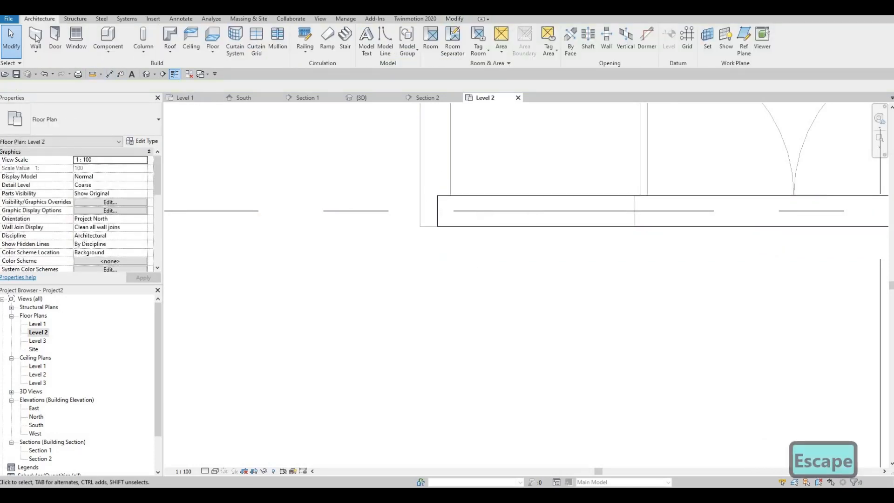
- Draw an exterior wall about 740 mm long from the free end of the grid C wall down towards grid D
{"action": "left_click", "coordinate": [36, 38]}
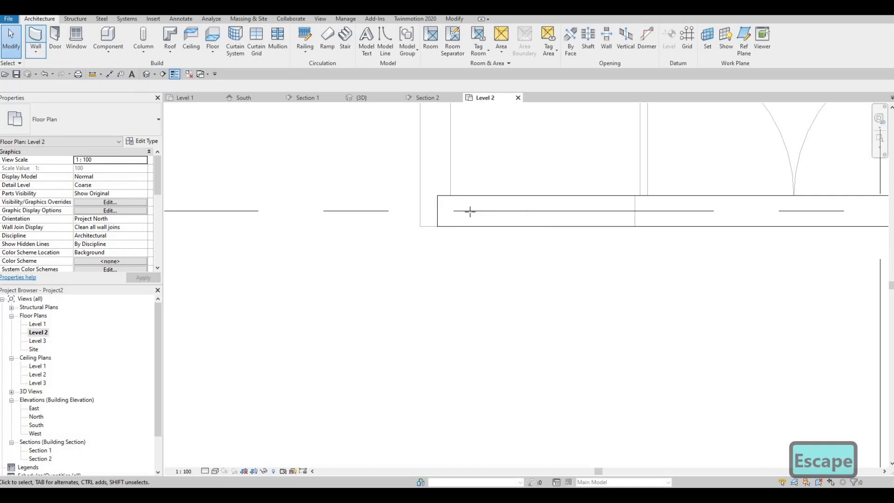
{"action": "left_click", "coordinate": [438, 211]}
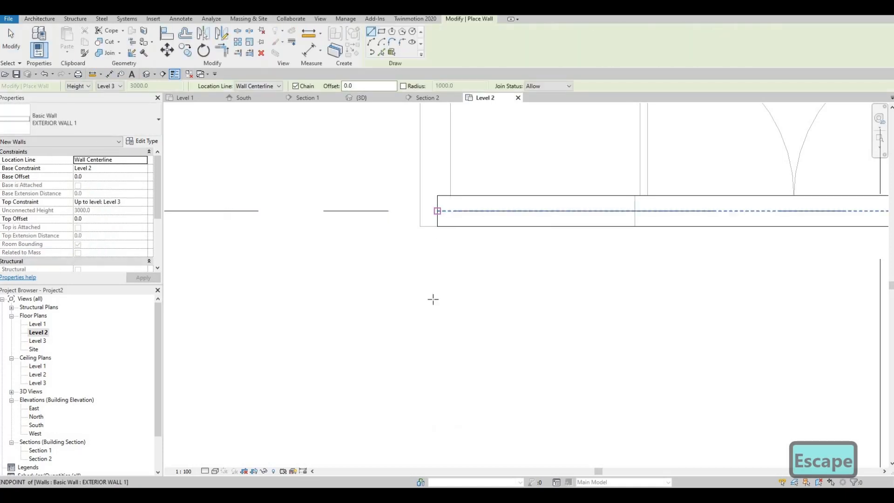
{"action": "left_click", "coordinate": [437, 365]}
{"action": "key", "text": "Escape"}
{"action": "key", "text": "Escape"}
{"action": "scroll", "coordinate": [420, 227], "scroll_direction": "up", "scroll_amount": 1}
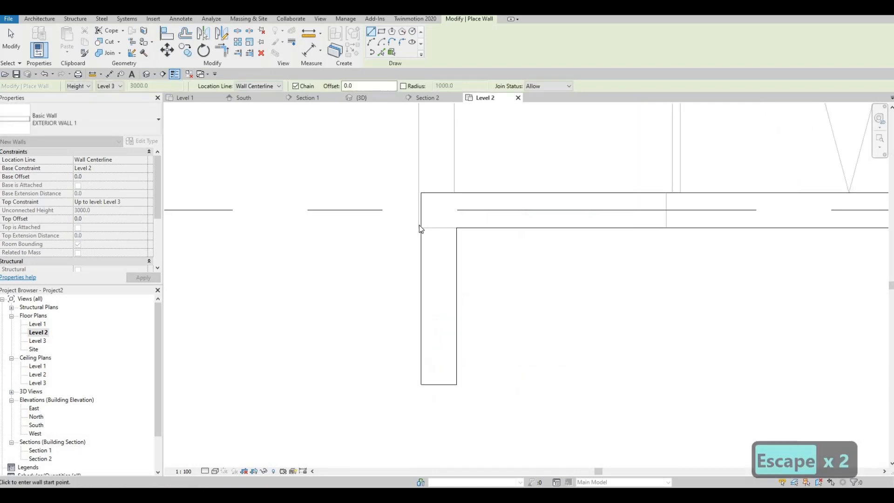
- Align the outer face of the short wall below grid C with the outer face of the Level 1 wall in the underlay
{"action": "key", "text": "a"}
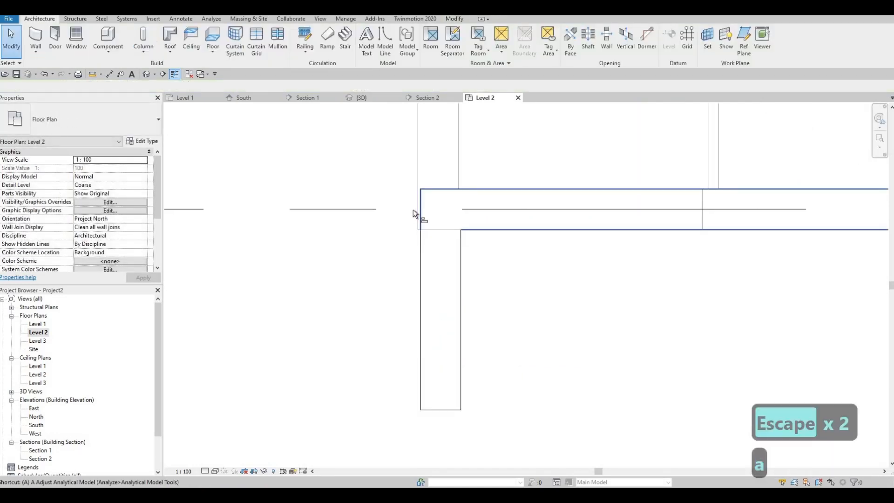
{"action": "key", "text": "l"}
{"action": "left_click", "coordinate": [419, 203]}
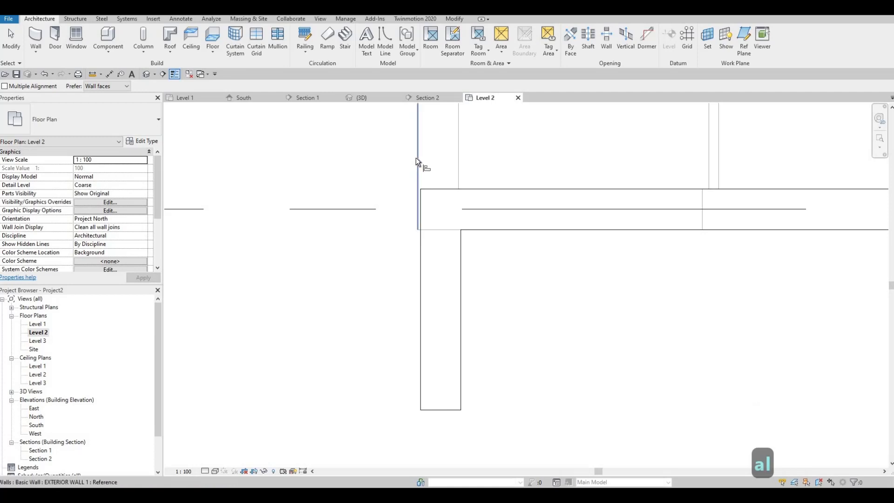
{"action": "left_click", "coordinate": [421, 269]}
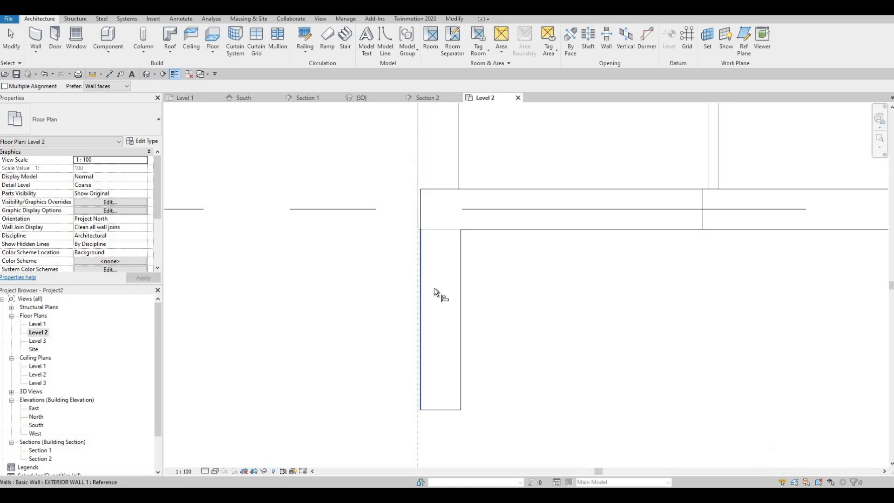
{"action": "key", "text": "Escape"}
{"action": "scroll", "coordinate": [507, 243], "scroll_direction": "down", "scroll_amount": 3}
{"action": "key", "text": "Escape"}
{"action": "key", "text": "Escape"}
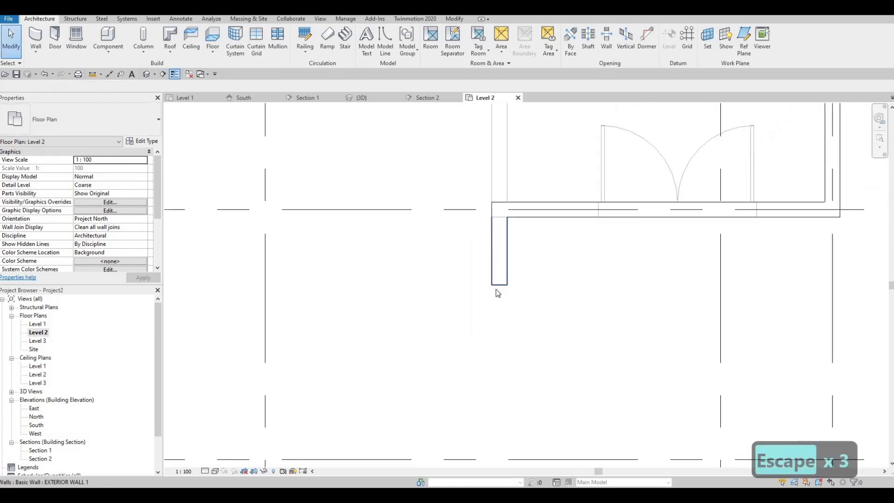
- Set the length of the short wall below grid C to 800 mm
{"action": "left_click", "coordinate": [500, 284]}
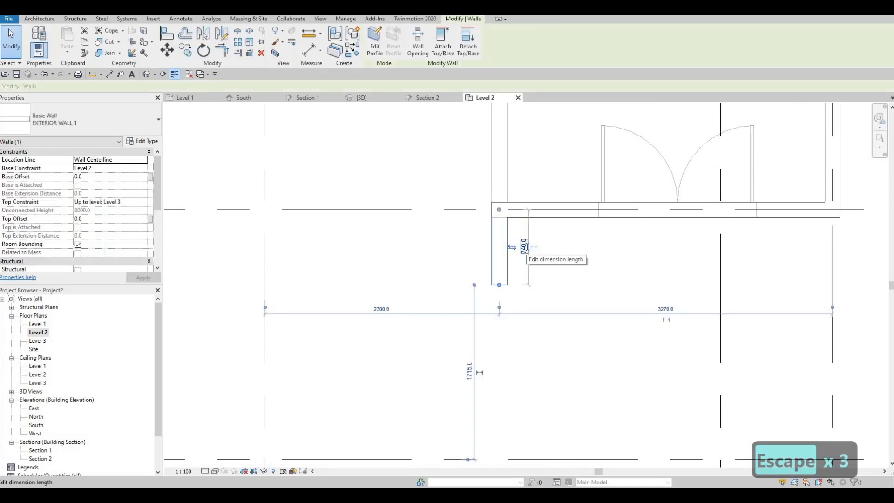
{"action": "left_click", "coordinate": [525, 276]}
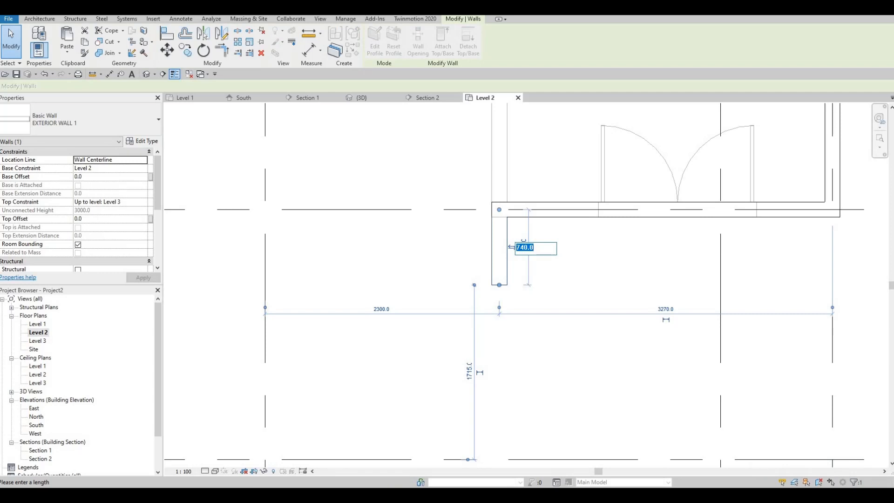
{"action": "type", "text": "800"}
{"action": "key", "text": "Return"}
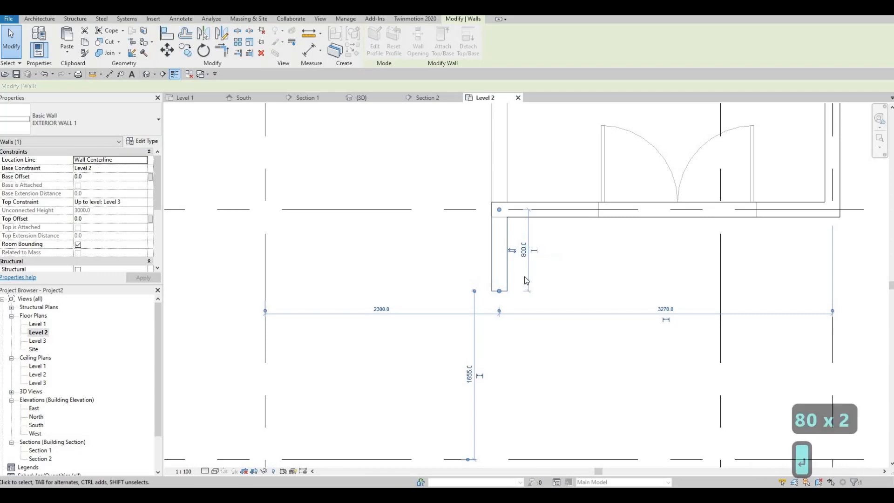
{"action": "key", "text": "Escape"}
{"action": "key", "text": "Escape"}
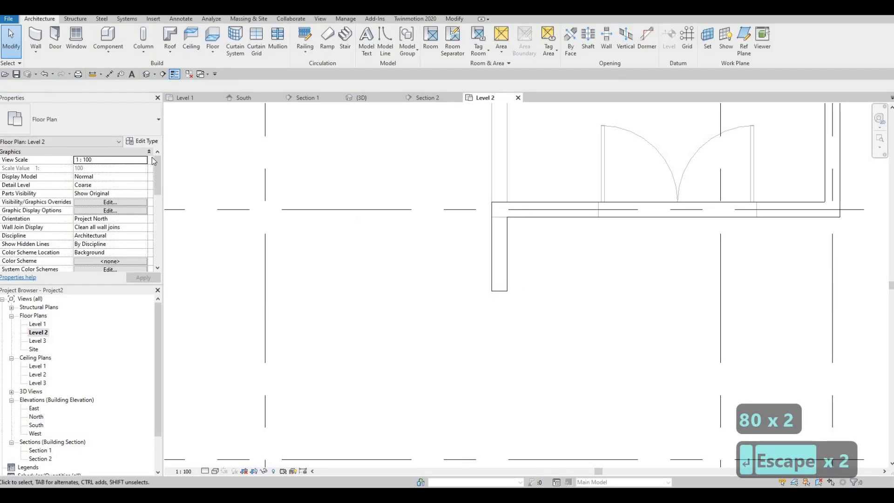
- Draw exterior walls from the short wall's lower end across to grid 2 and 800 mm up along grid 2 to grid C
{"action": "scroll", "coordinate": [490, 299], "scroll_direction": "down", "scroll_amount": 2}
{"action": "left_click", "coordinate": [42, 45]}
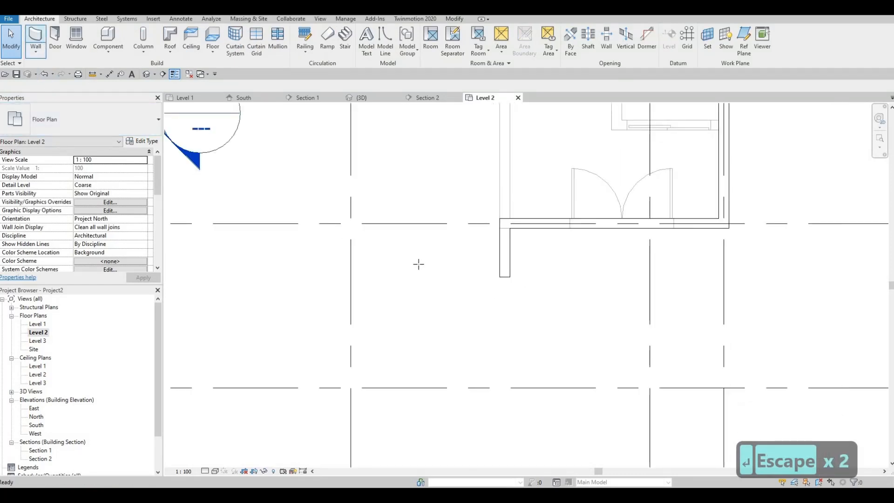
{"action": "left_click", "coordinate": [505, 277]}
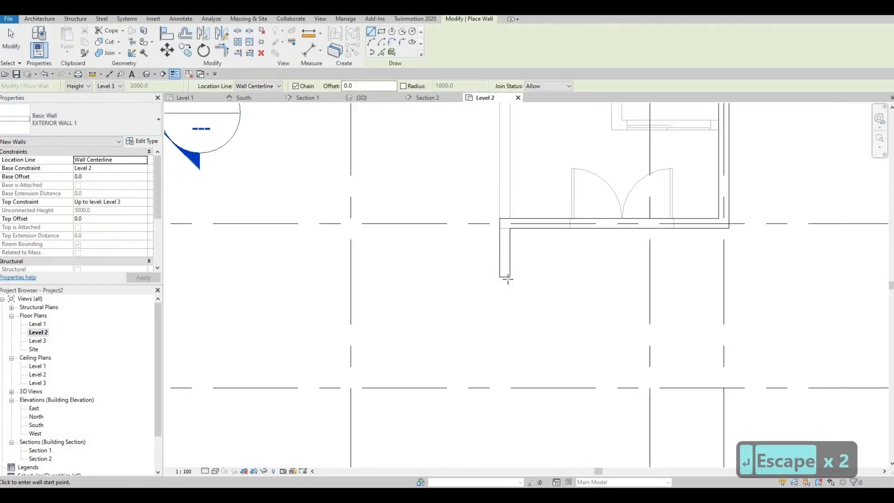
{"action": "scroll", "coordinate": [479, 255], "scroll_direction": "down", "scroll_amount": 2}
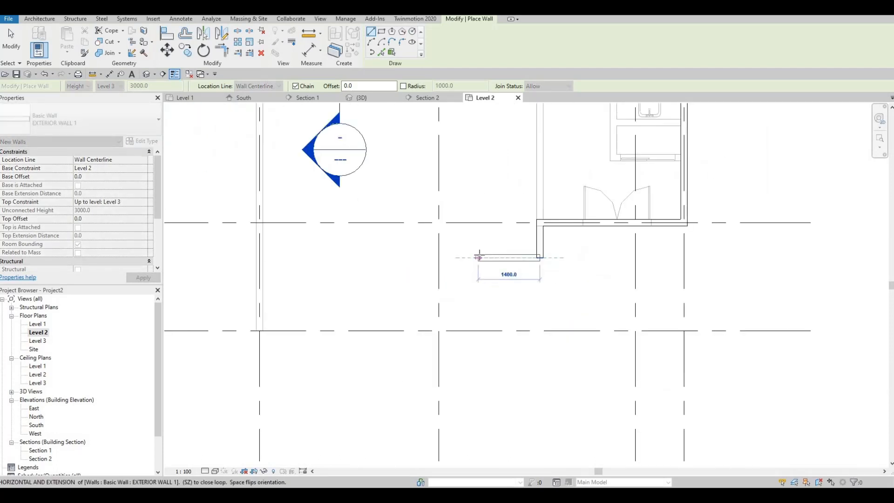
{"action": "scroll", "coordinate": [437, 256], "scroll_direction": "down", "scroll_amount": 3}
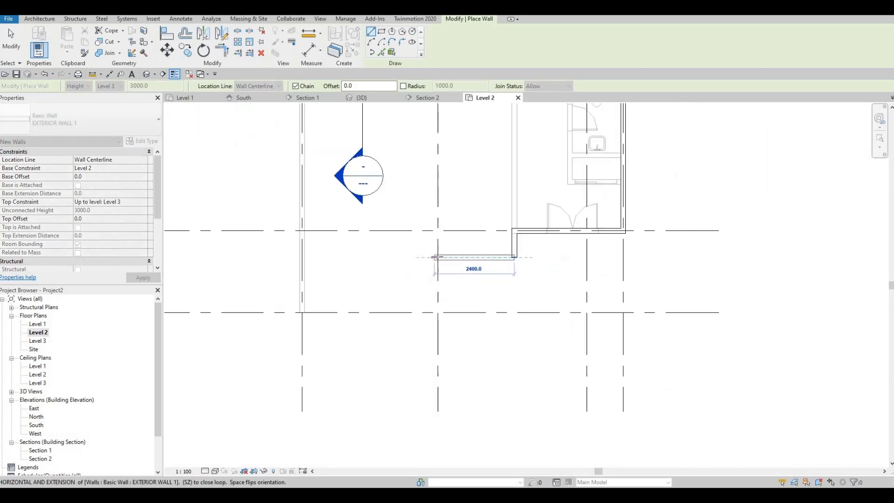
{"action": "middle_click_drag", "start_coordinate": [443, 357], "coordinate": [443, 419]}
{"action": "scroll", "coordinate": [436, 437], "scroll_direction": "down", "scroll_amount": 2}
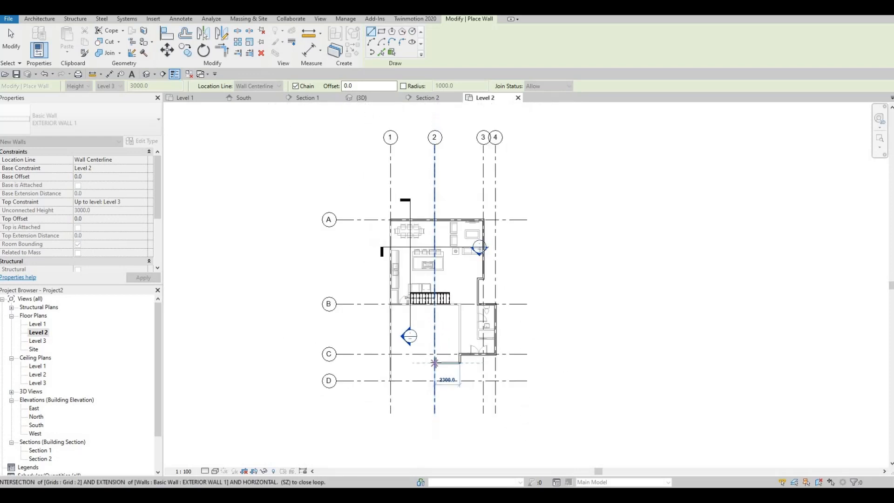
{"action": "scroll", "coordinate": [435, 362], "scroll_direction": "up", "scroll_amount": 3}
{"action": "scroll", "coordinate": [429, 280], "scroll_direction": "up", "scroll_amount": 3}
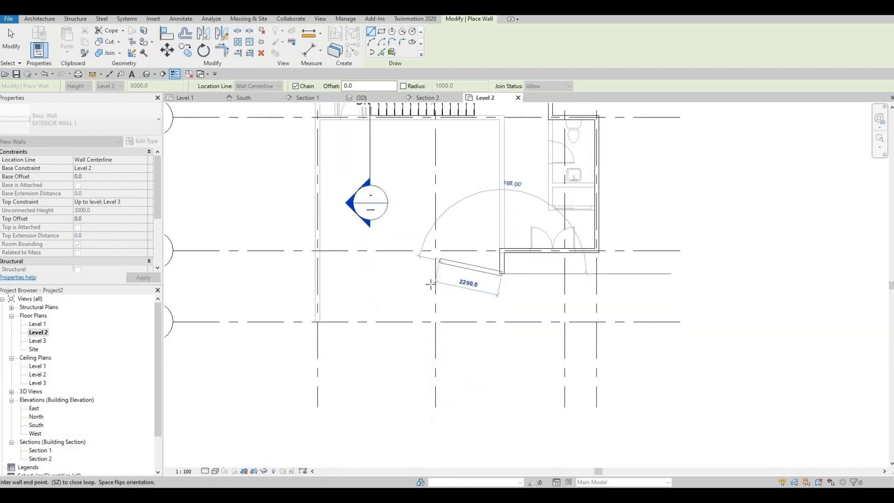
{"action": "left_click", "coordinate": [433, 280]}
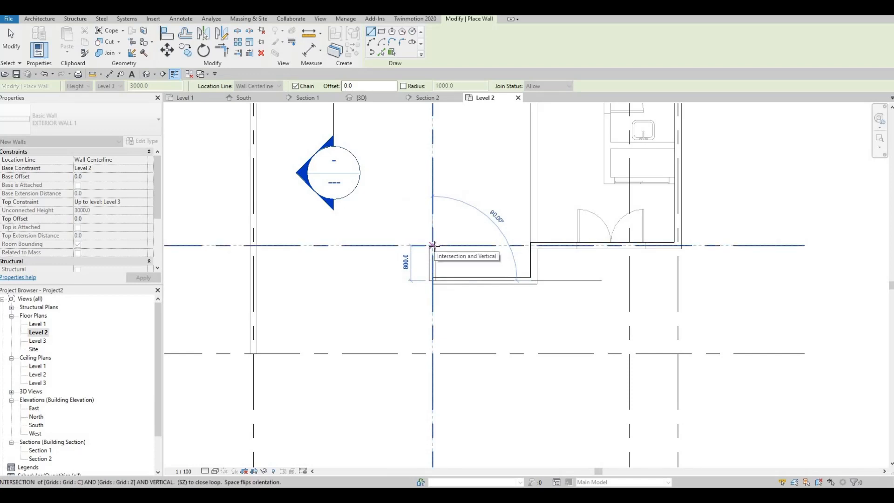
{"action": "left_click", "coordinate": [433, 245]}
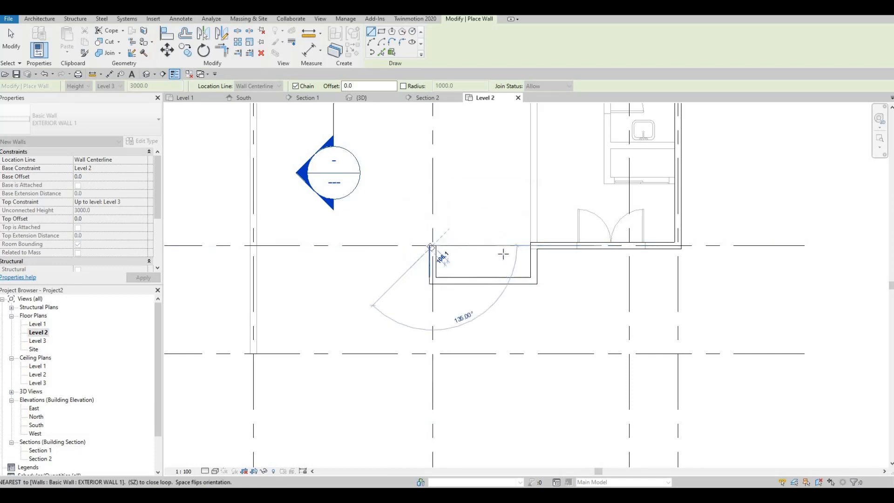
- Continue the exterior wall chain 500 mm along grid 2 beyond grid C towards grid B
{"action": "scroll", "coordinate": [396, 255], "scroll_direction": "down", "scroll_amount": 2}
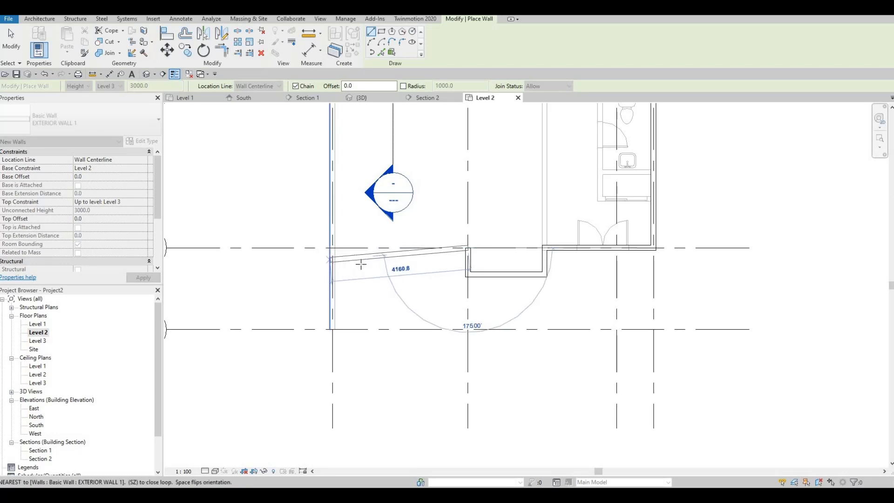
{"action": "middle_click_drag", "start_coordinate": [368, 273], "coordinate": [369, 304]}
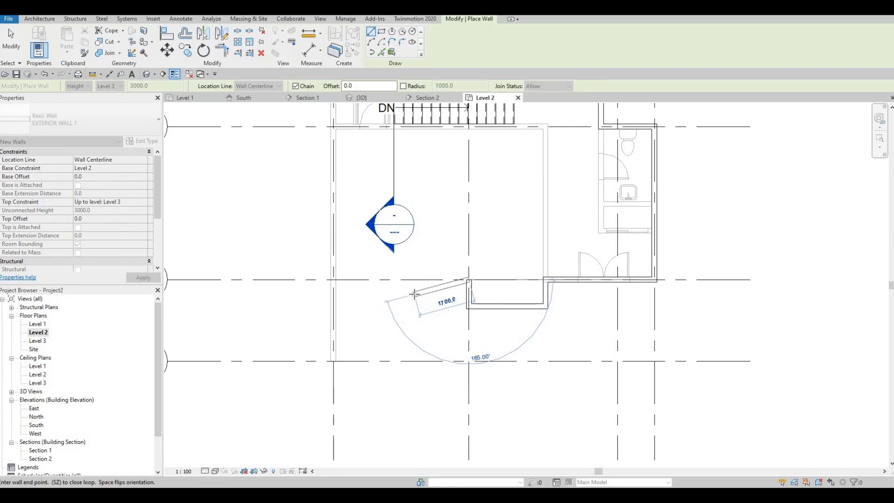
{"action": "scroll", "coordinate": [459, 273], "scroll_direction": "up", "scroll_amount": 5}
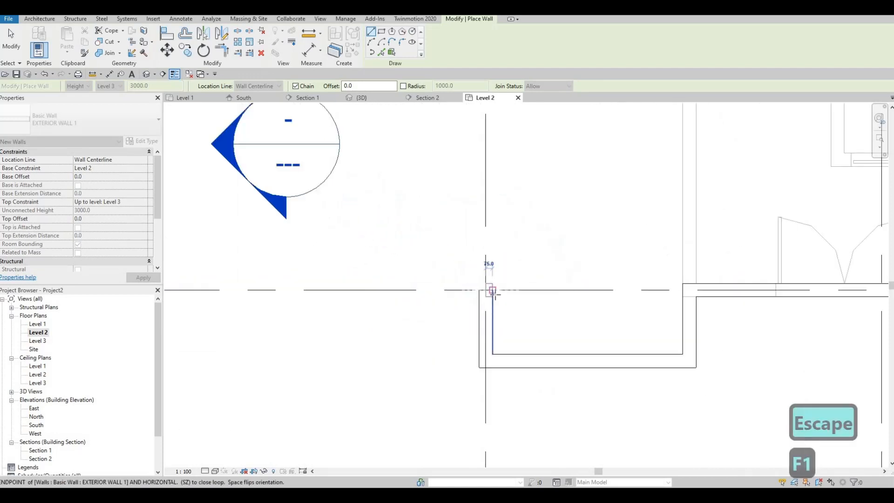
{"action": "middle_click_drag", "start_coordinate": [450, 277], "coordinate": [400, 264]}
{"action": "scroll", "coordinate": [439, 274], "scroll_direction": "up", "scroll_amount": 2}
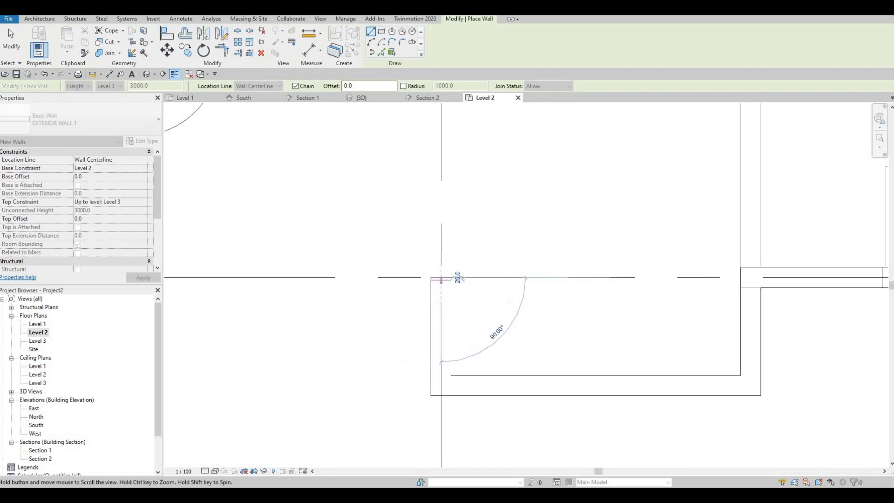
{"action": "scroll", "coordinate": [457, 277], "scroll_direction": "down", "scroll_amount": 4}
{"action": "scroll", "coordinate": [458, 277], "scroll_direction": "down", "scroll_amount": 2}
{"action": "scroll", "coordinate": [457, 276], "scroll_direction": "down", "scroll_amount": 2}
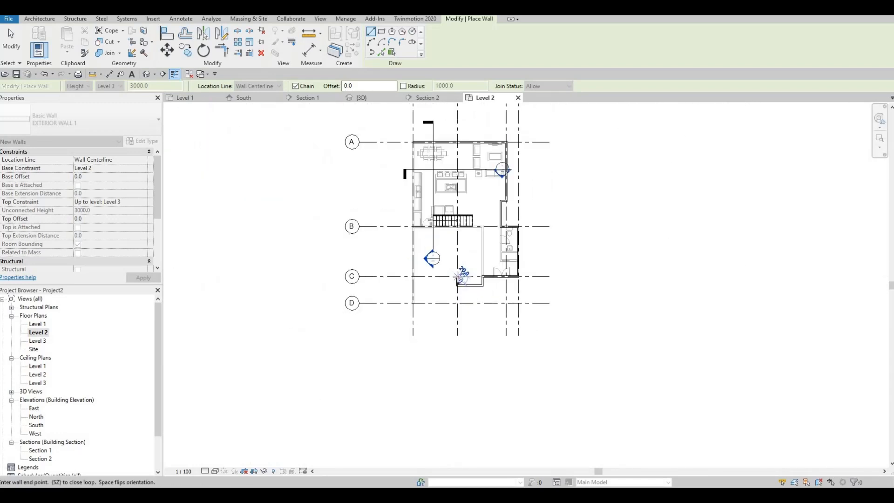
{"action": "scroll", "coordinate": [457, 276], "scroll_direction": "up", "scroll_amount": 5}
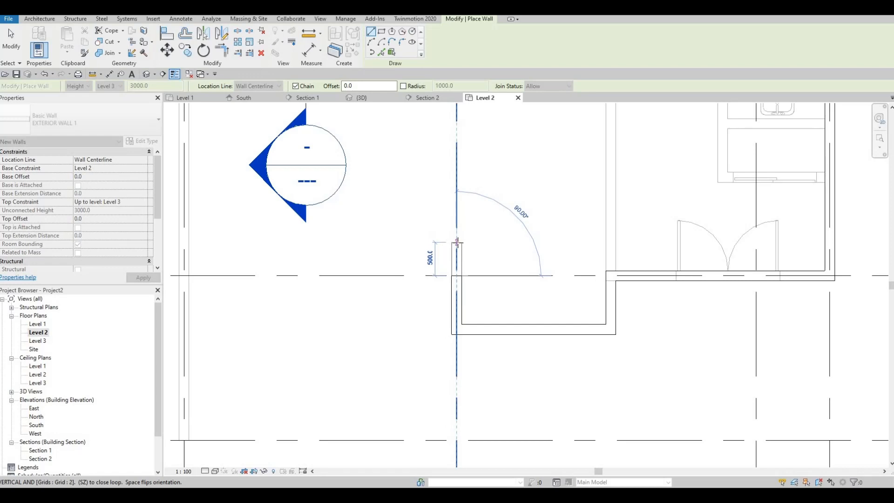
{"action": "left_click", "coordinate": [457, 243]}
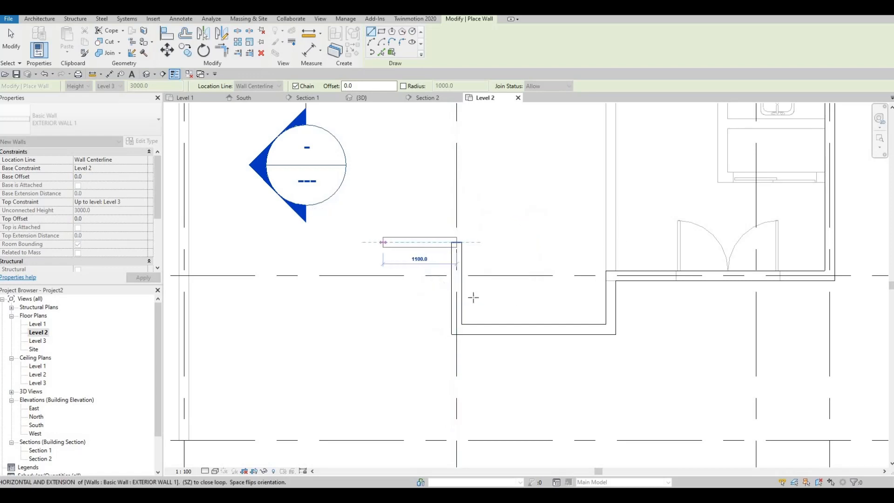
- Draw the exterior wall horizontally from its end on grid 2 across to grid 1, just above grid C
{"action": "scroll", "coordinate": [410, 241], "scroll_direction": "down", "scroll_amount": 1}
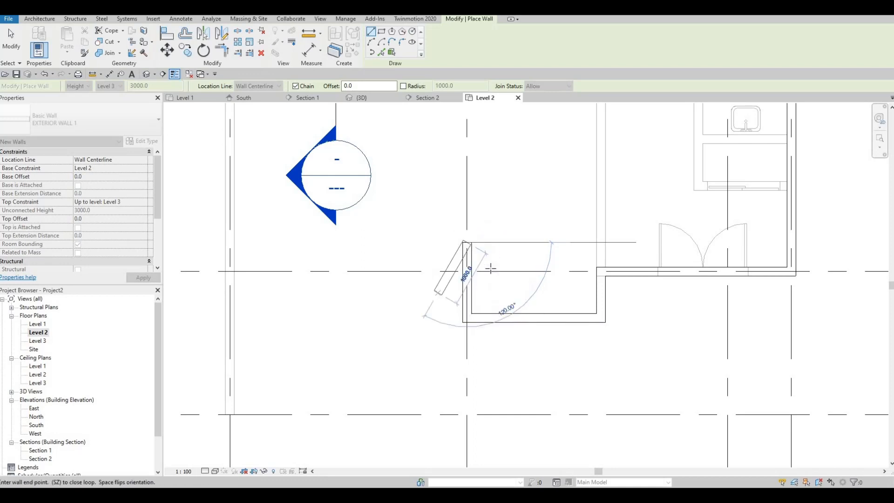
{"action": "middle_click_drag", "start_coordinate": [280, 233], "coordinate": [409, 258]}
{"action": "scroll", "coordinate": [410, 258], "scroll_direction": "down", "scroll_amount": 1}
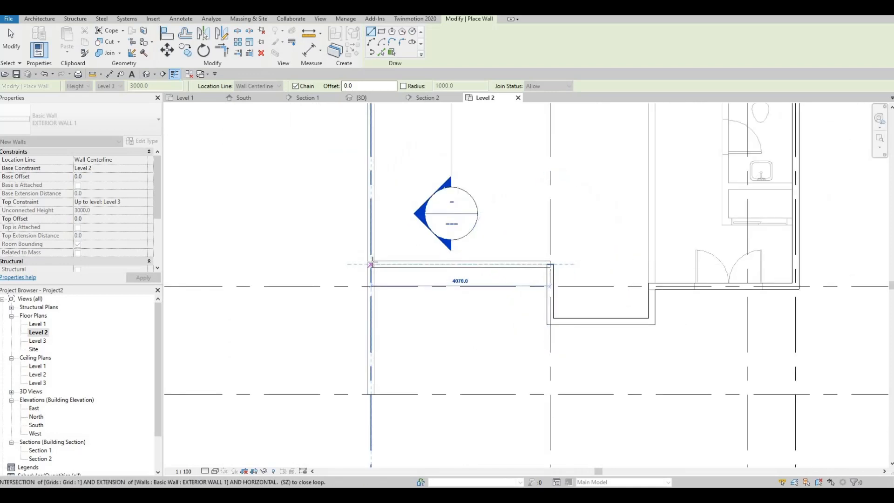
{"action": "scroll", "coordinate": [372, 263], "scroll_direction": "up", "scroll_amount": 3}
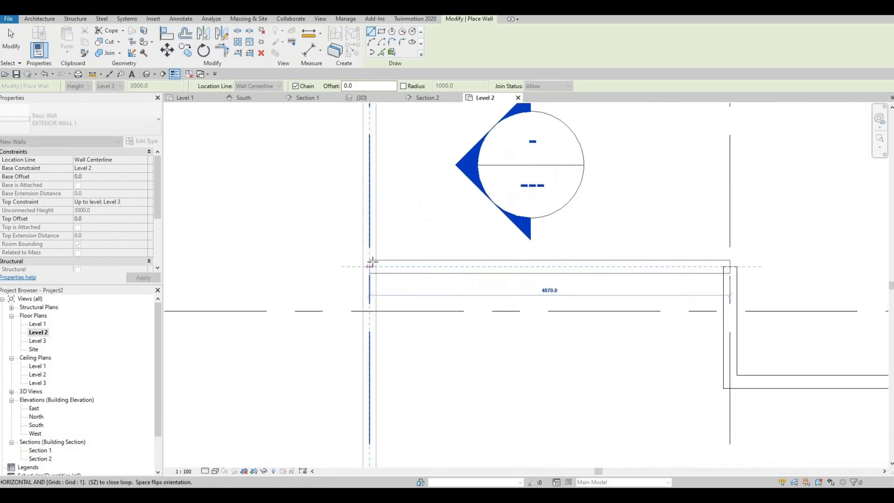
{"action": "left_click", "coordinate": [374, 233]}
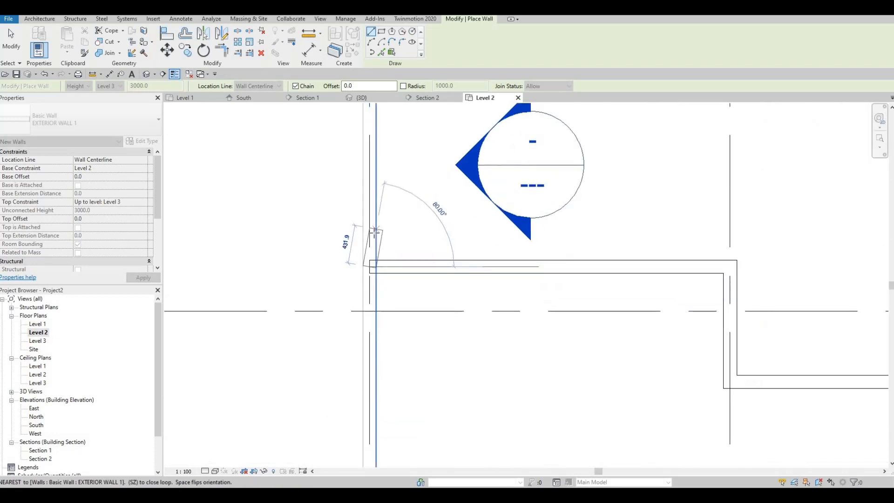
- Close the exterior wall loop by drawing the wall along grid 1 to the corner at grid A, and end the wall command
{"action": "scroll", "coordinate": [375, 279], "scroll_direction": "down", "scroll_amount": 4}
{"action": "scroll", "coordinate": [375, 288], "scroll_direction": "down", "scroll_amount": 4}
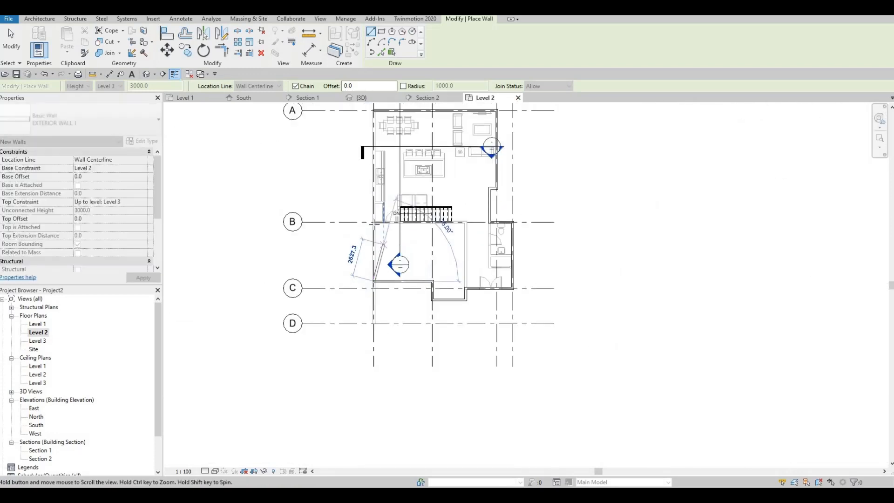
{"action": "scroll", "coordinate": [373, 252], "scroll_direction": "up", "scroll_amount": 8}
{"action": "scroll", "coordinate": [373, 251], "scroll_direction": "up", "scroll_amount": 2}
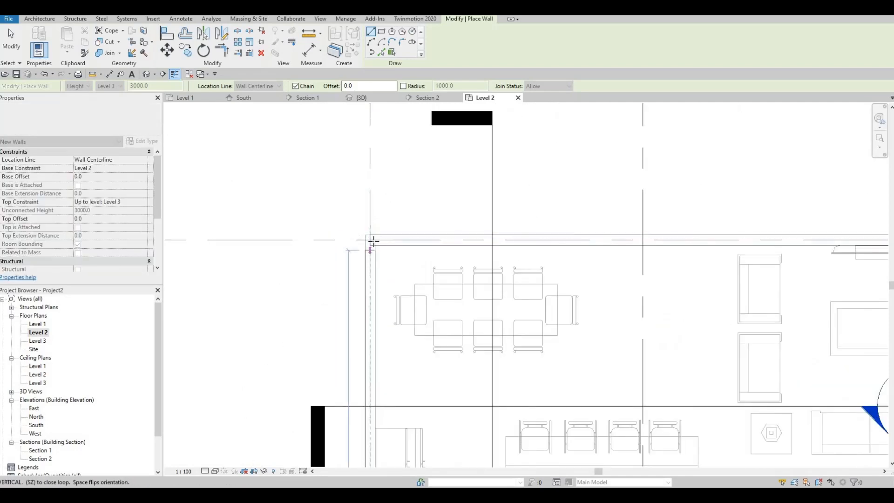
{"action": "key", "text": "Escape"}
{"action": "scroll", "coordinate": [419, 269], "scroll_direction": "down", "scroll_amount": 5}
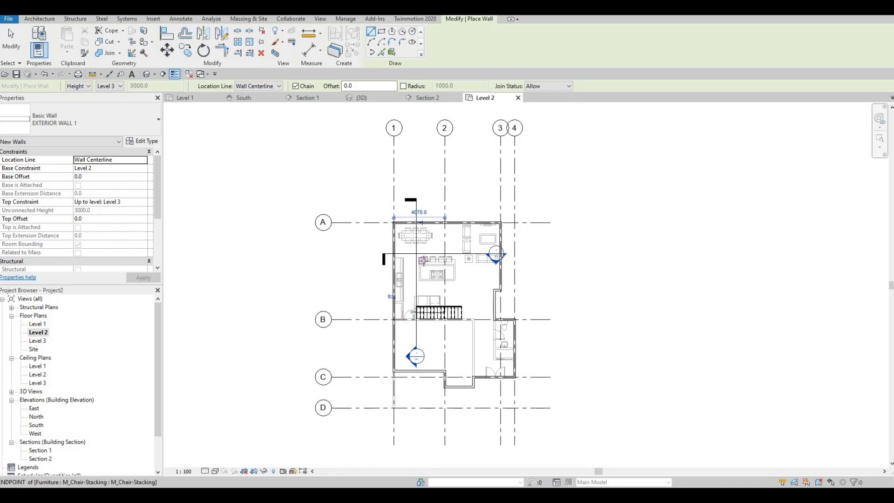
{"action": "key", "text": "Escape"}
{"action": "key", "text": "Escape"}
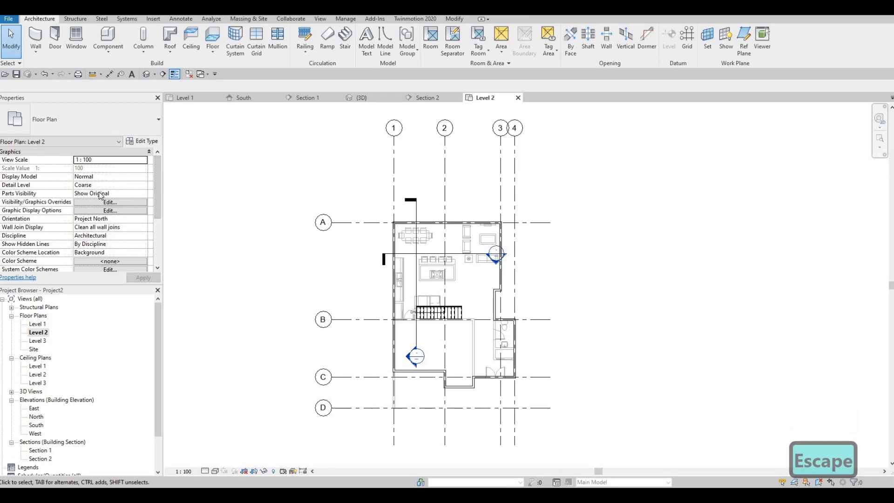
- Remove the Level 1 underlay from the Level 2 plan by setting its underlay base level to None
{"action": "scroll", "coordinate": [106, 205], "scroll_direction": "down", "scroll_amount": 4}
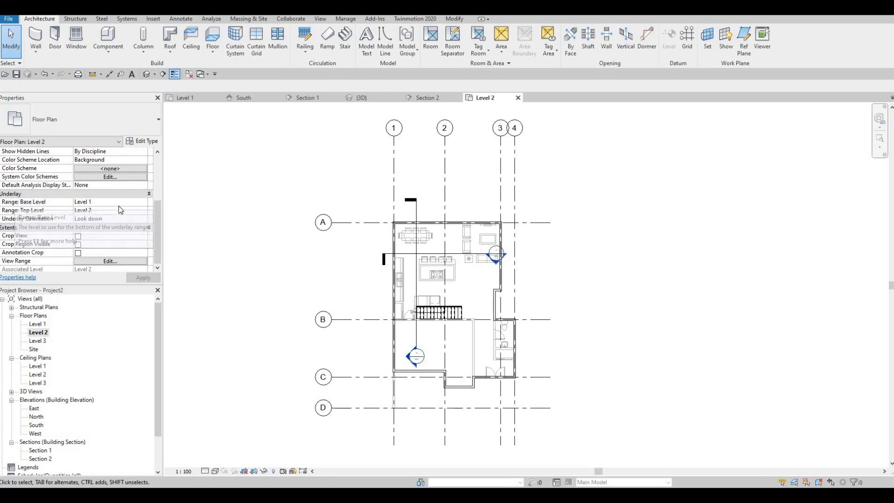
{"action": "left_click", "coordinate": [142, 204]}
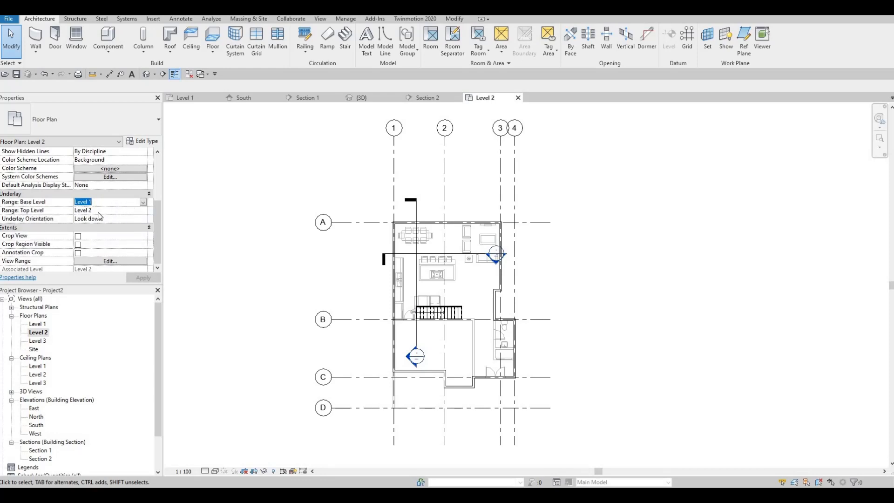
{"action": "left_click", "coordinate": [112, 210]}
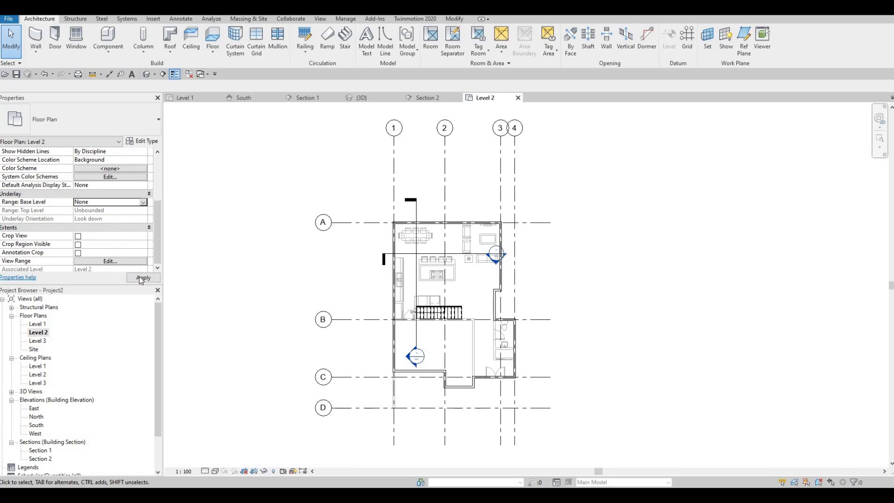
- Examine the Level 2 exterior wall outline and the stair area between the grids
{"action": "middle_click_drag", "start_coordinate": [428, 296], "coordinate": [411, 284]}
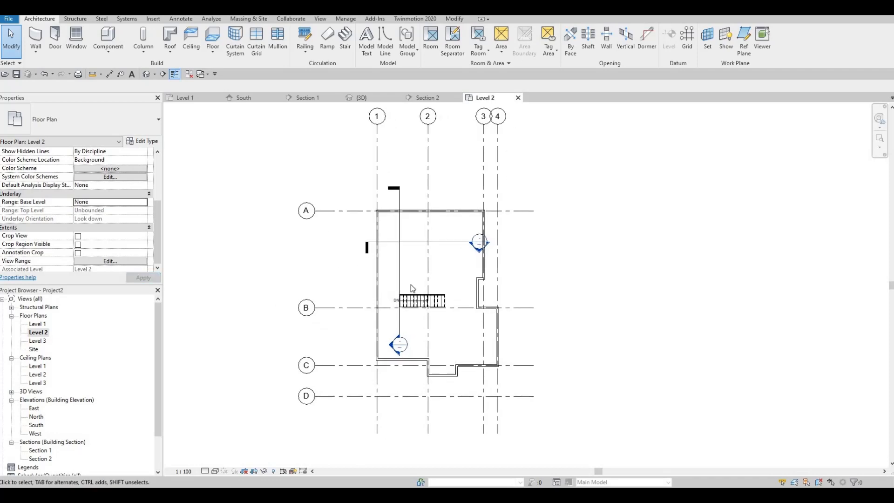
{"action": "middle_click_drag", "start_coordinate": [400, 237], "coordinate": [390, 219]}
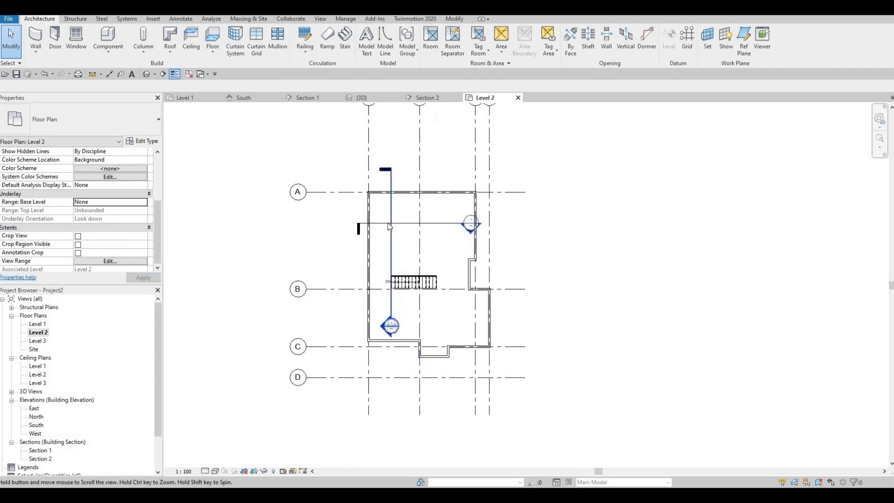
{"action": "scroll", "coordinate": [389, 219], "scroll_direction": "down", "scroll_amount": 2}
{"action": "scroll", "coordinate": [396, 239], "scroll_direction": "up", "scroll_amount": 6}
{"action": "middle_click_drag", "start_coordinate": [404, 289], "coordinate": [392, 280]}
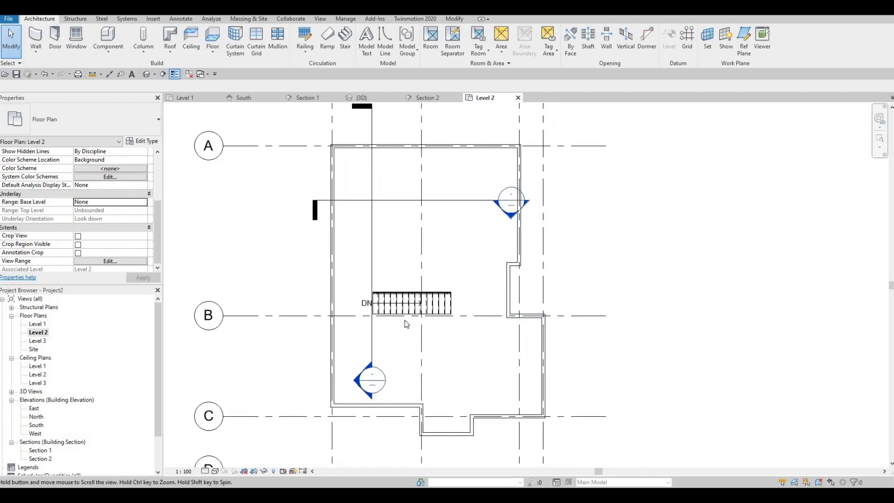
{"action": "scroll", "coordinate": [404, 321], "scroll_direction": "up", "scroll_amount": 3}
{"action": "scroll", "coordinate": [429, 300], "scroll_direction": "down", "scroll_amount": 3}
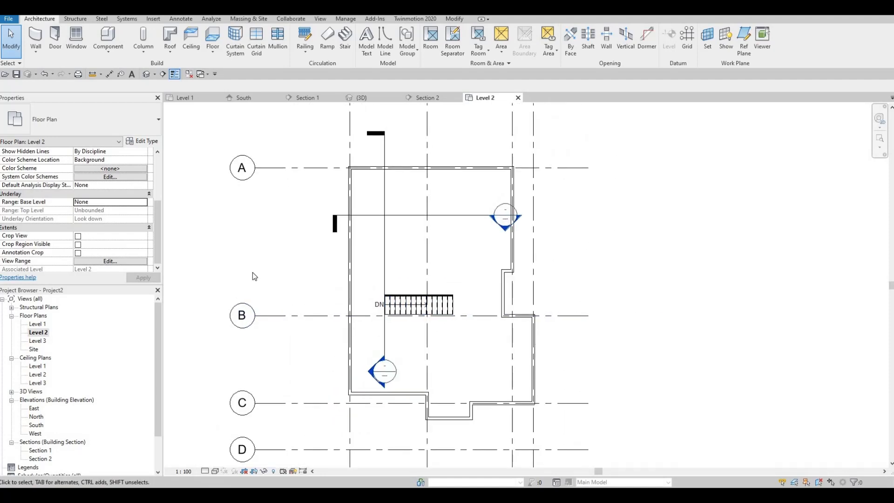
{"action": "middle_click_drag", "start_coordinate": [256, 264], "coordinate": [214, 272]}
{"action": "key", "text": "F1"}
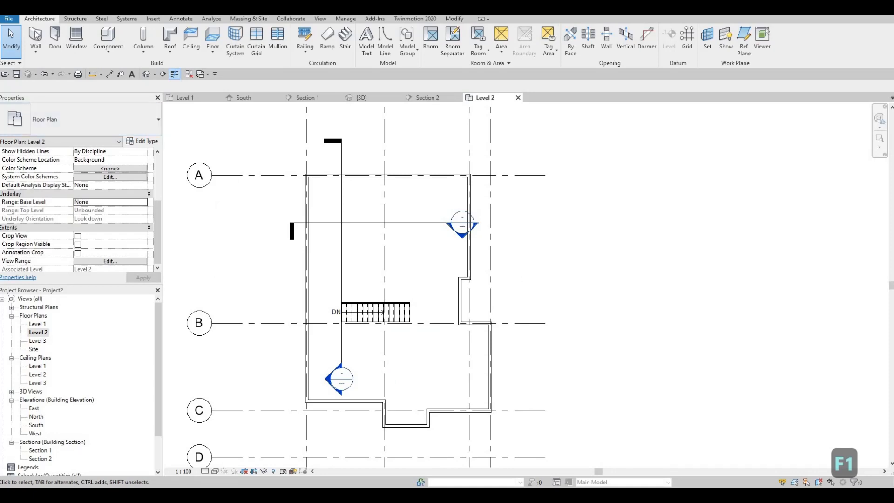
- Draw an INTERIOR WALL 1 partition about 8000 mm long from the wall jog above grid B horizontally to the exterior wall on grid 1
{"action": "left_click", "coordinate": [35, 38]}
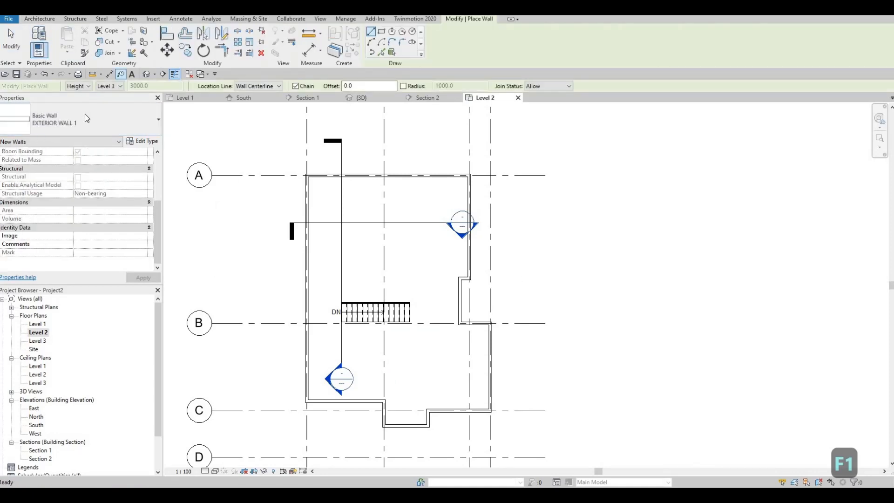
{"action": "left_click", "coordinate": [85, 115]}
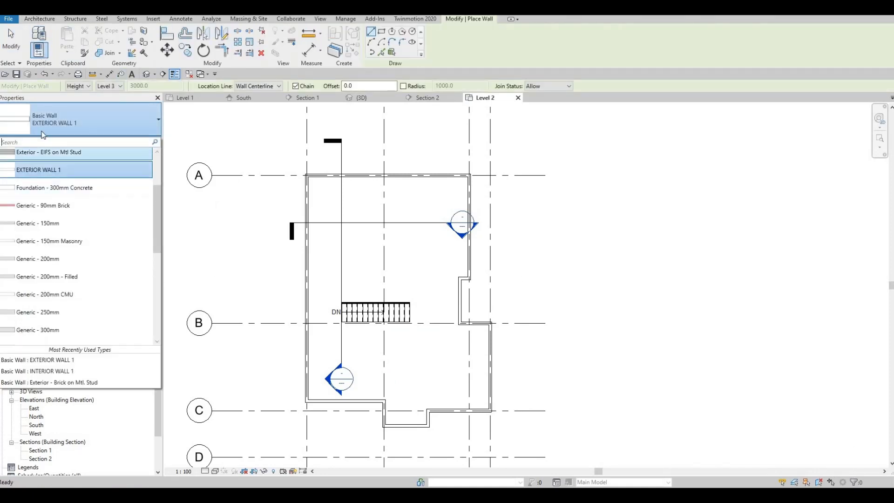
{"action": "scroll", "coordinate": [64, 230], "scroll_direction": "down", "scroll_amount": 5}
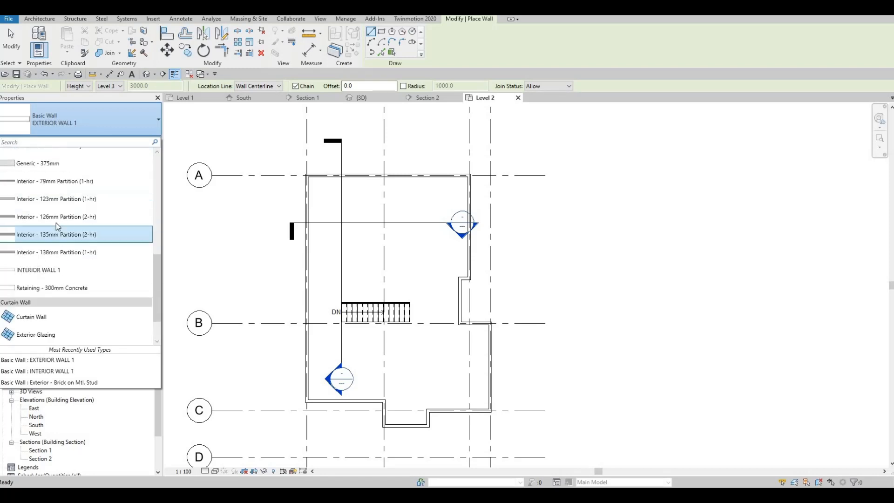
{"action": "left_click", "coordinate": [57, 226]}
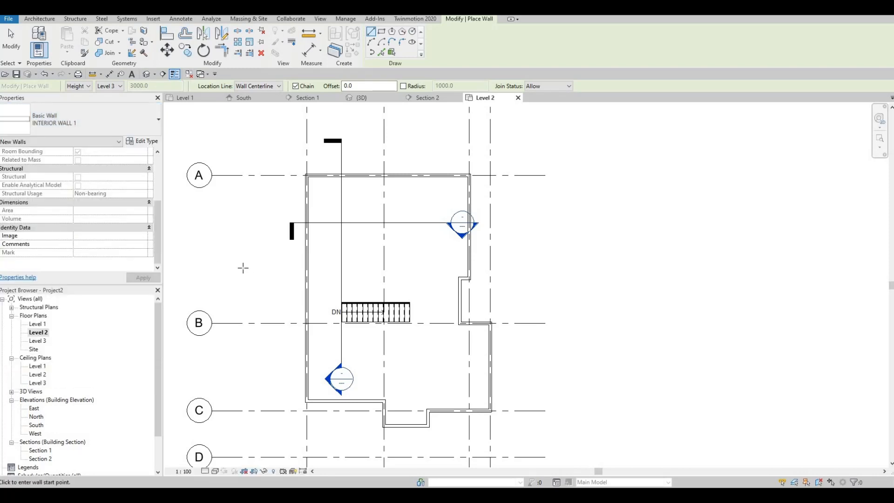
{"action": "middle_click_drag", "start_coordinate": [241, 265], "coordinate": [244, 262]}
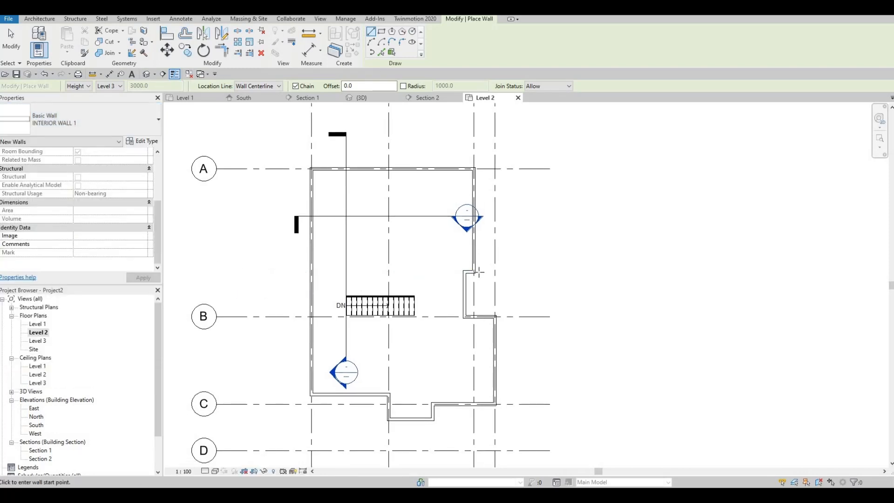
{"action": "scroll", "coordinate": [473, 276], "scroll_direction": "up", "scroll_amount": 5}
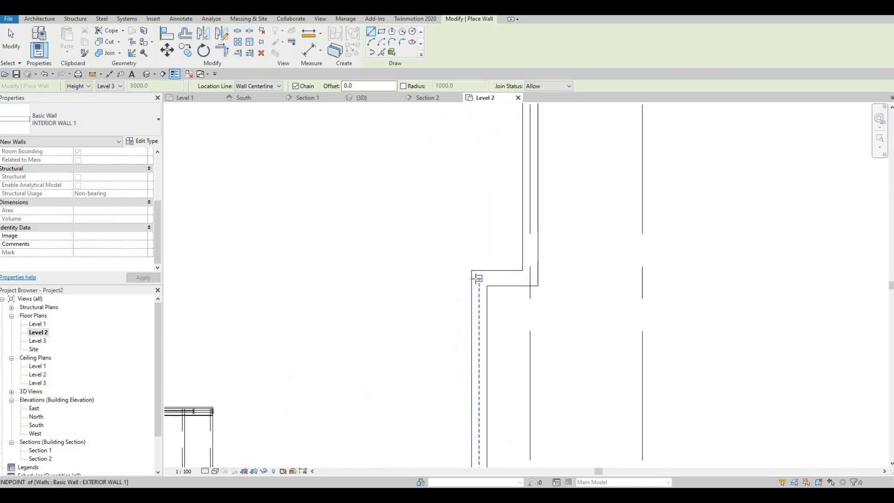
{"action": "left_click", "coordinate": [473, 278]}
{"action": "scroll", "coordinate": [393, 279], "scroll_direction": "down", "scroll_amount": 3}
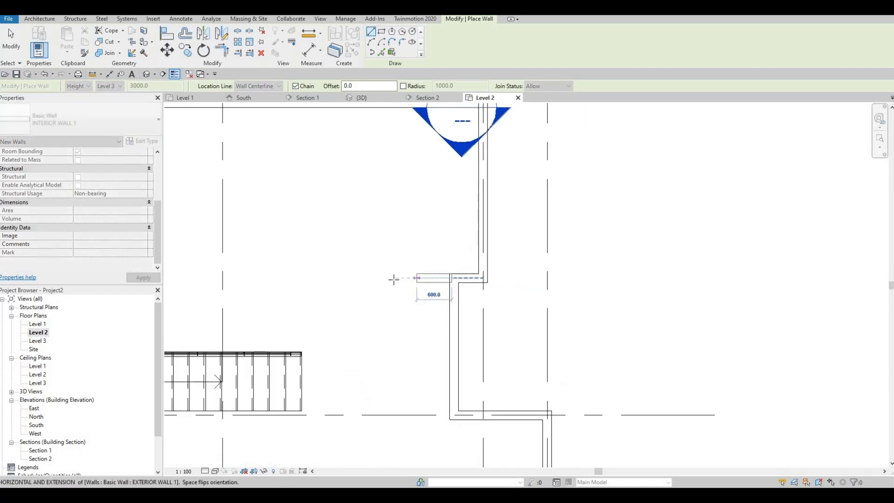
{"action": "scroll", "coordinate": [491, 268], "scroll_direction": "down", "scroll_amount": 2}
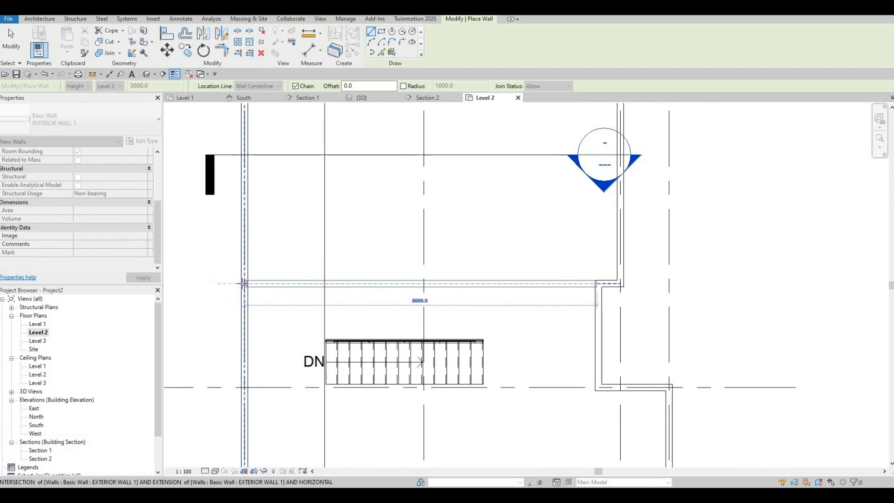
{"action": "left_click", "coordinate": [285, 284]}
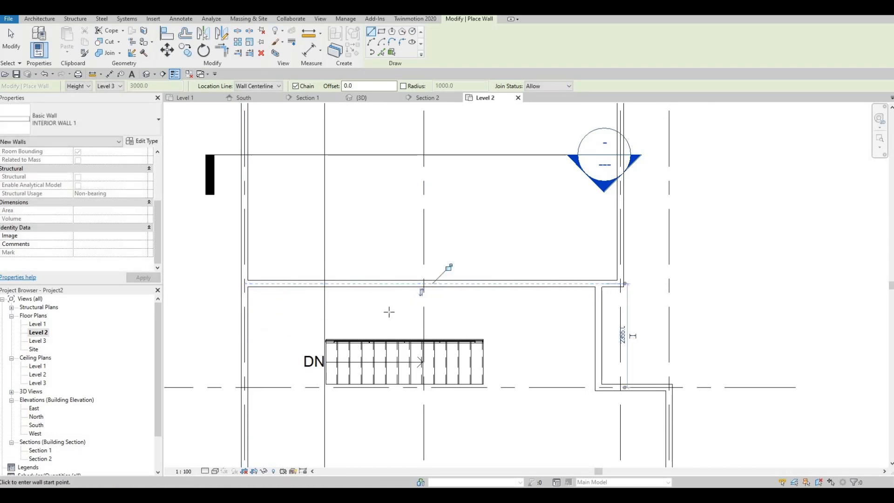
- Draw a vertical interior wall about 5400 mm long from the new partition to the grid A exterior wall, about 2500 mm from grid 1
{"action": "middle_click_drag", "start_coordinate": [369, 180], "coordinate": [364, 259]}
{"action": "scroll", "coordinate": [363, 261], "scroll_direction": "down", "scroll_amount": 1}
{"action": "middle_click_drag", "start_coordinate": [362, 328], "coordinate": [373, 312]}
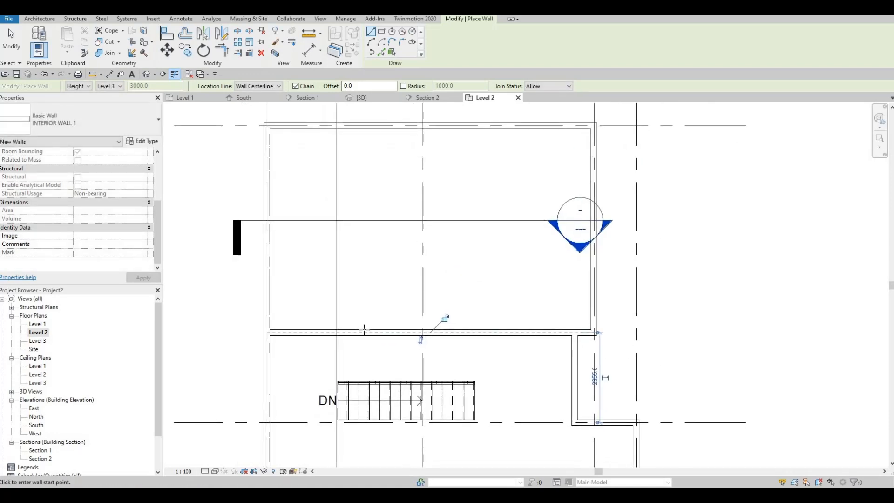
{"action": "left_click", "coordinate": [363, 331]}
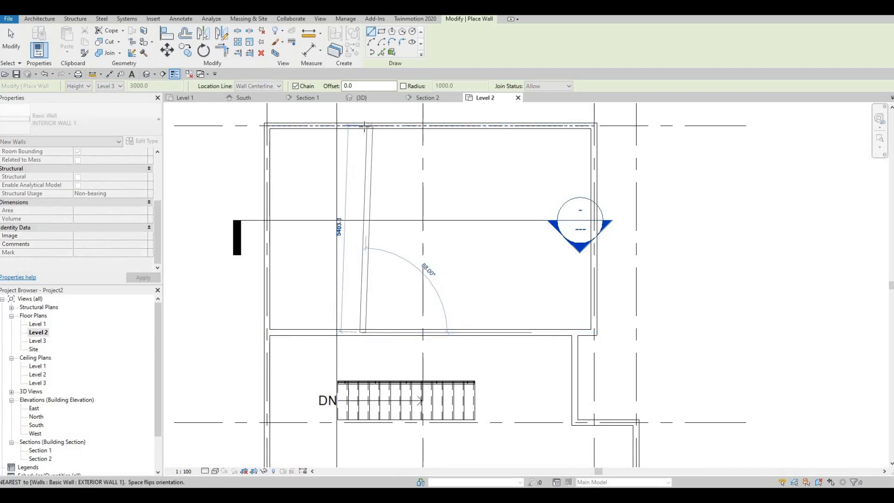
{"action": "left_click", "coordinate": [365, 125]}
{"action": "key", "text": "Escape"}
{"action": "key", "text": "Escape"}
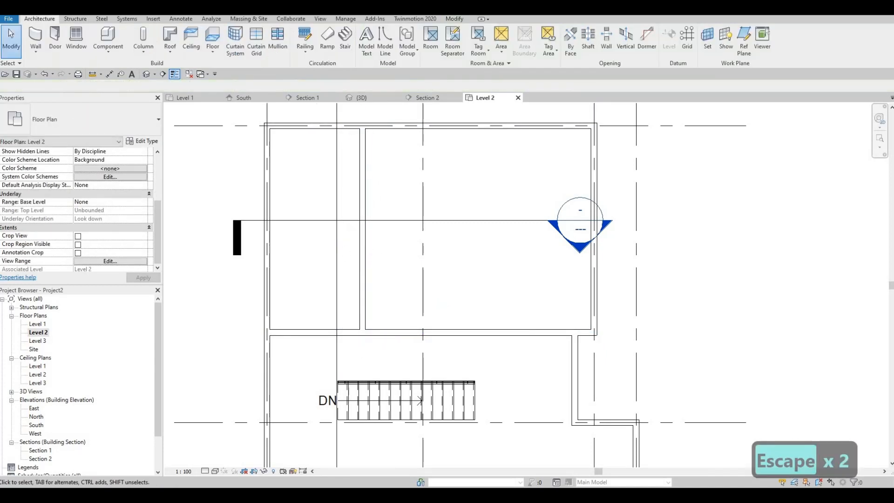
- Measure the vertical interior wall's spacing to the middle vertical grid line and set that distance to 980 mm
{"action": "scroll", "coordinate": [376, 341], "scroll_direction": "down", "scroll_amount": 2}
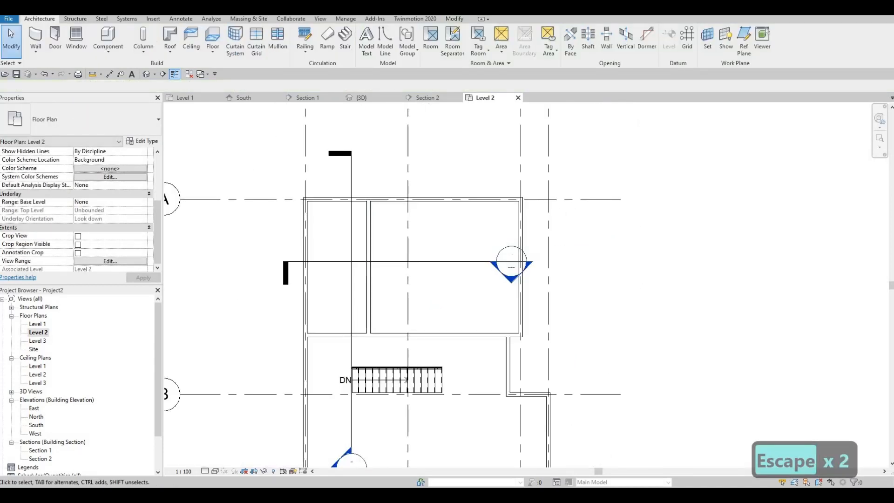
{"action": "scroll", "coordinate": [380, 226], "scroll_direction": "up", "scroll_amount": 2}
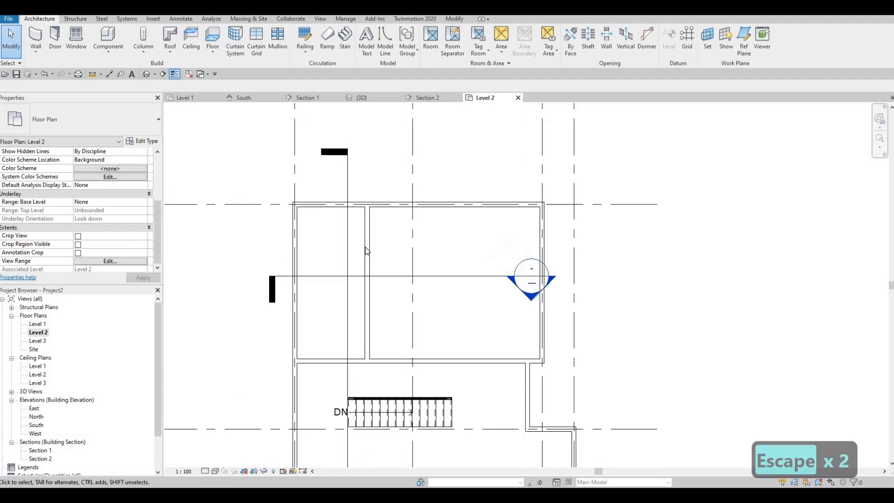
{"action": "left_click", "coordinate": [419, 208]}
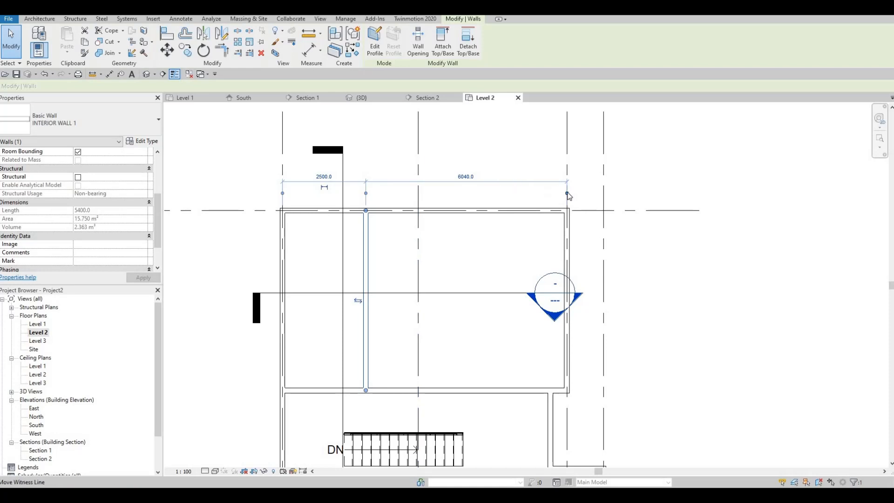
{"action": "left_click_drag", "start_coordinate": [569, 195], "coordinate": [554, 190]}
{"action": "left_click_drag", "start_coordinate": [447, 186], "coordinate": [445, 188]}
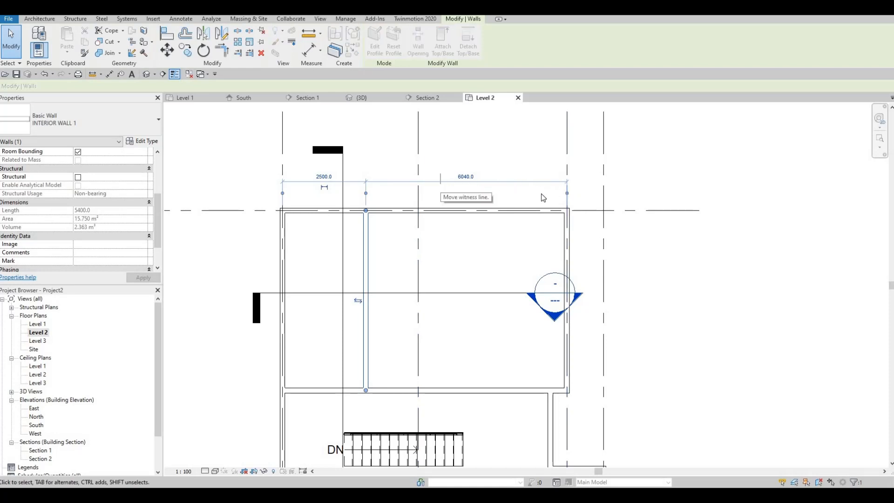
{"action": "left_click_drag", "start_coordinate": [567, 193], "coordinate": [395, 181]}
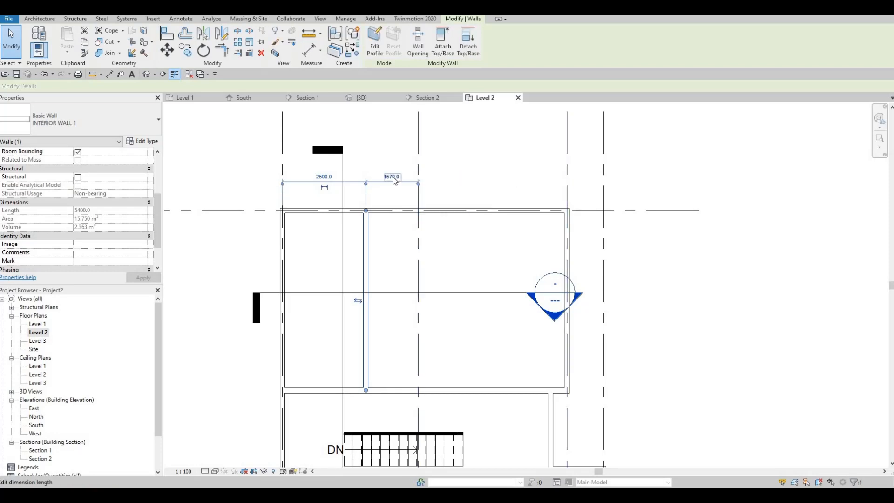
{"action": "left_click", "coordinate": [393, 177]}
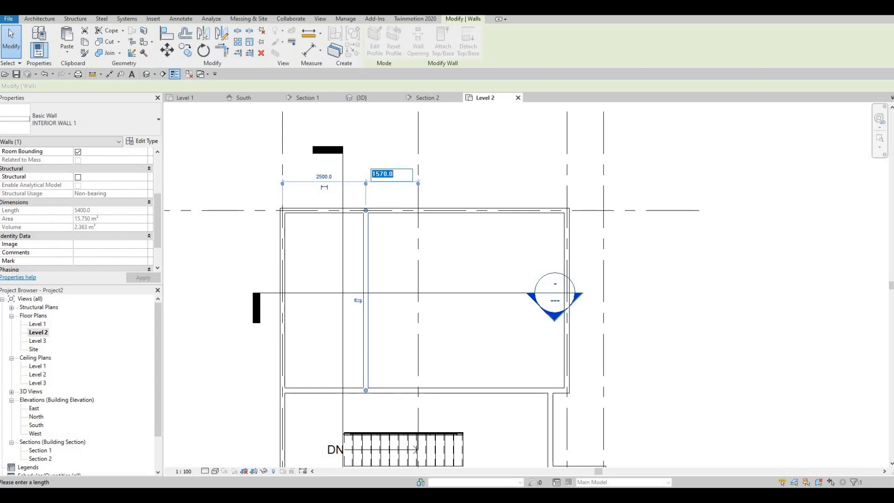
{"action": "type", "text": "980"}
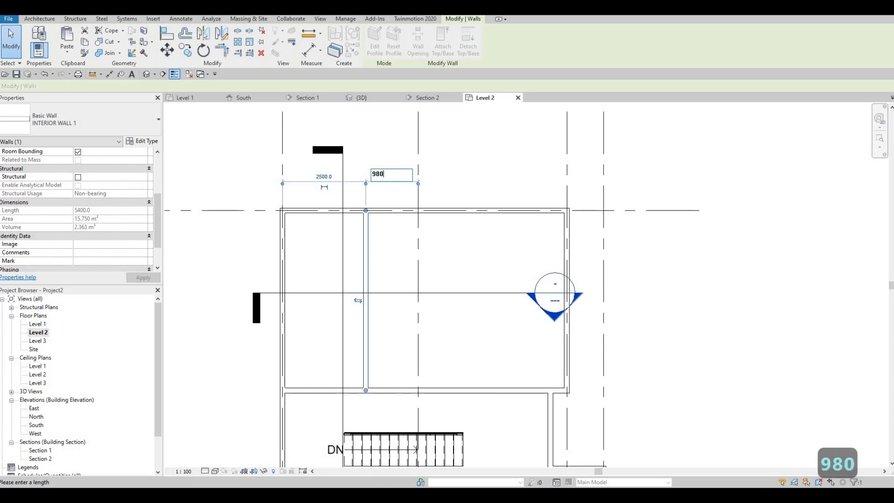
{"action": "key", "text": "Return"}
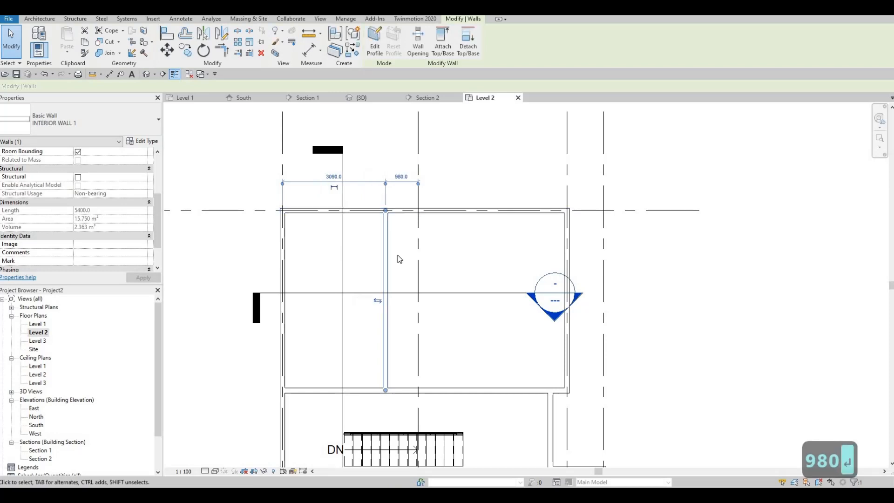
{"action": "middle_click_drag", "start_coordinate": [385, 216], "coordinate": [386, 211]}
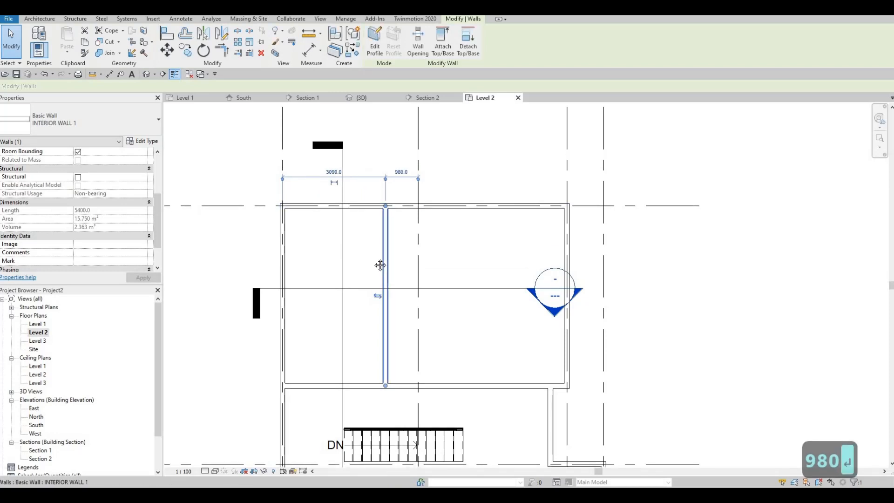
{"action": "middle_click_drag", "start_coordinate": [397, 297], "coordinate": [362, 234]}
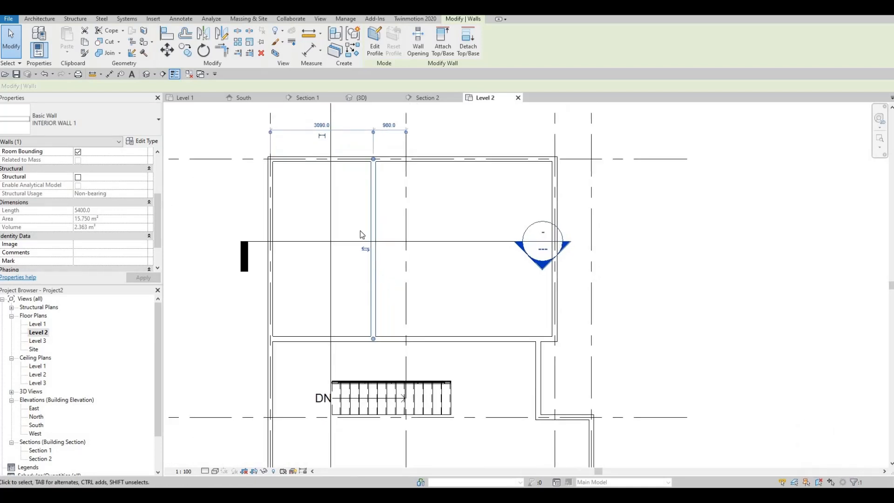
- Draw a horizontal INTERIOR WALL 1 partition 3090 mm long from the vertical partition to the grid 1 exterior wall, about 2000 mm below grid A
{"action": "left_click", "coordinate": [38, 20]}
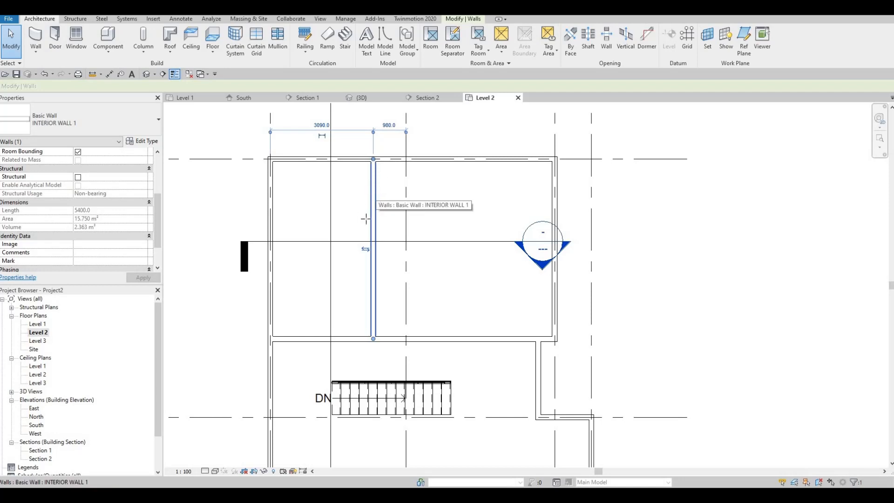
{"action": "key", "text": "w"}
{"action": "key", "text": "a"}
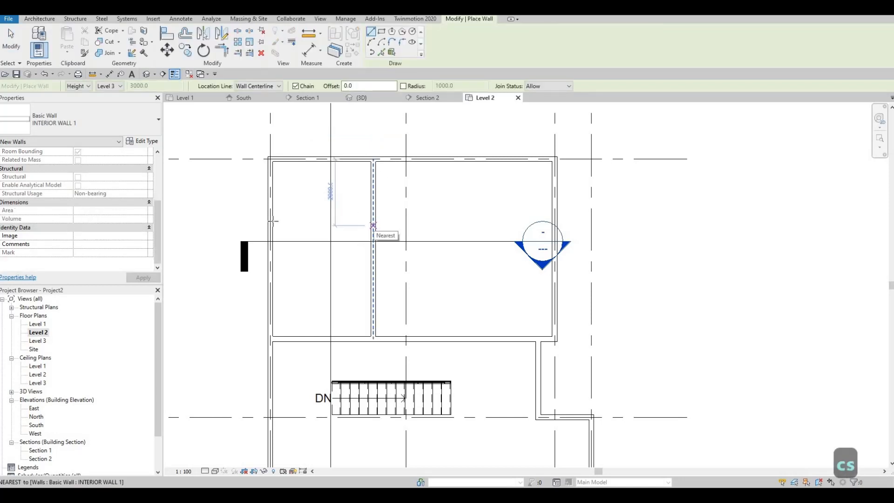
{"action": "left_click", "coordinate": [373, 225]}
{"action": "left_click", "coordinate": [270, 228]}
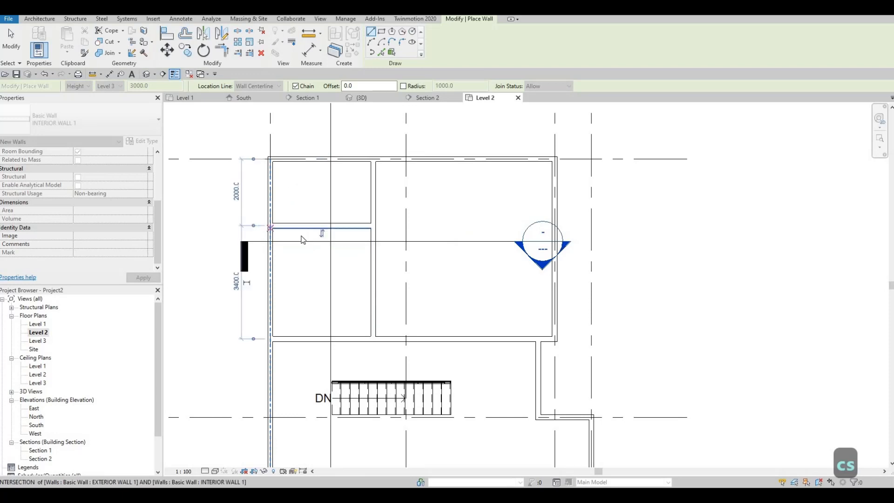
{"action": "key", "text": "Escape"}
{"action": "key", "text": "Escape"}
{"action": "key", "text": "Escape"}
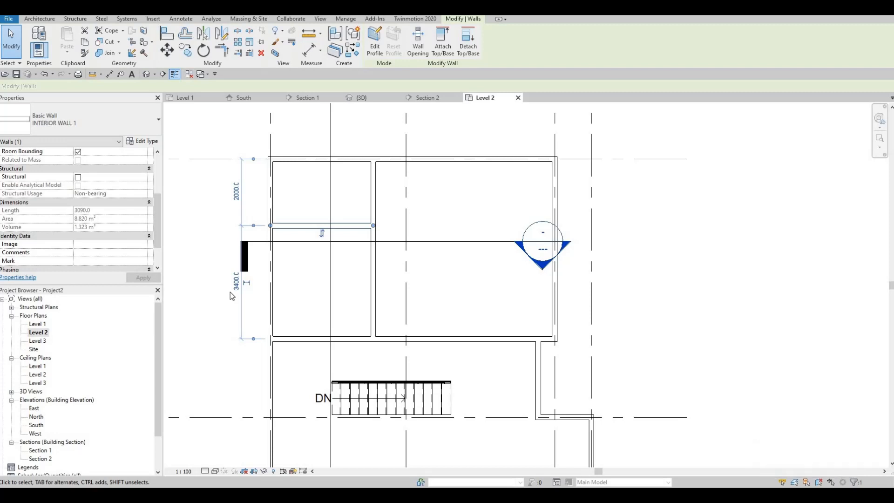
- Set the new horizontal wall's distance from the long horizontal partition above the stair to 3140 mm
{"action": "left_click", "coordinate": [236, 288]}
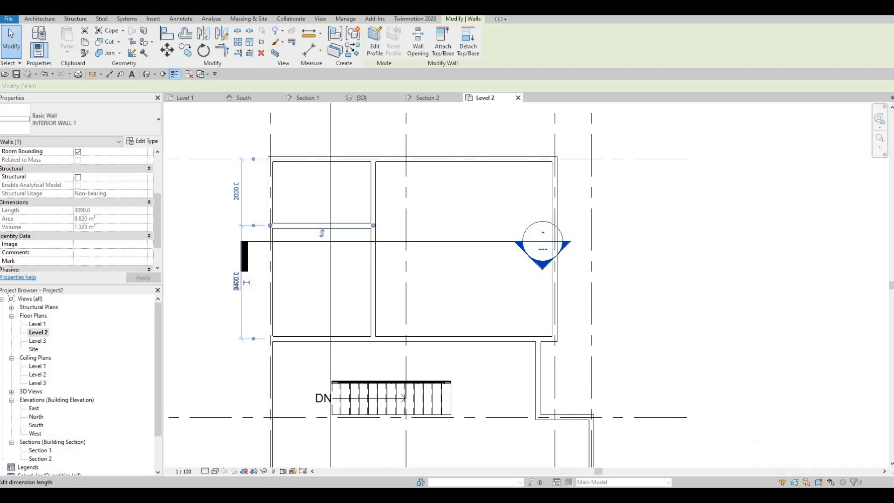
{"action": "left_click", "coordinate": [238, 289]}
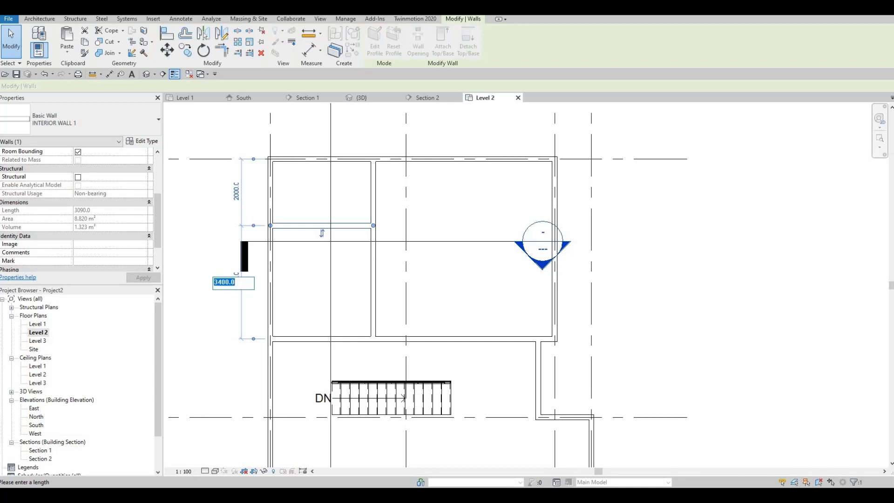
{"action": "type", "text": "3140"}
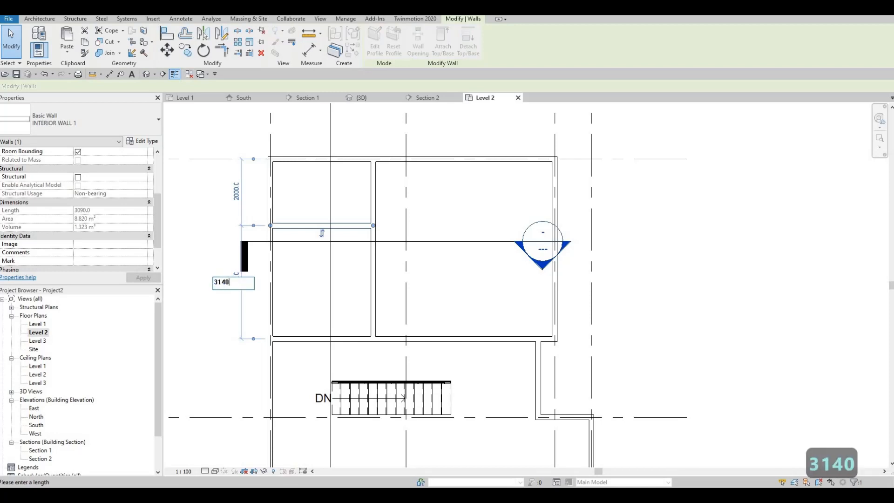
{"action": "key", "text": "Return"}
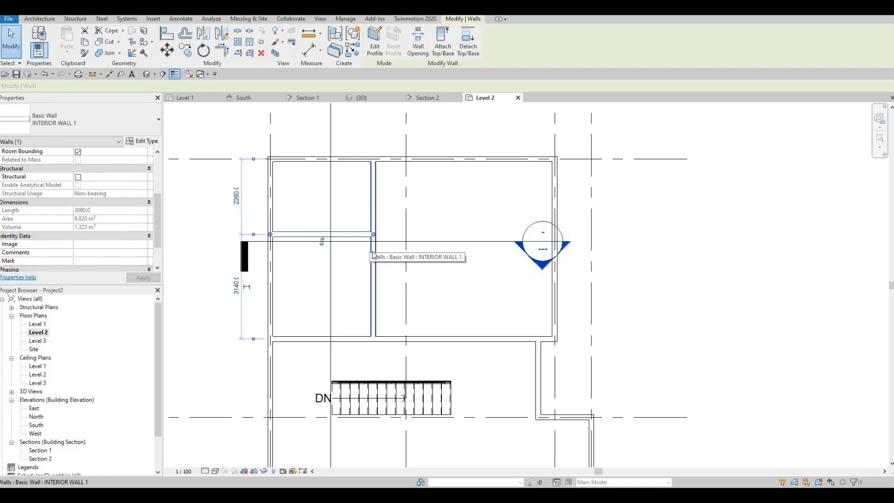
{"action": "middle_click_drag", "start_coordinate": [403, 311], "coordinate": [401, 305]}
{"action": "middle_click_drag", "start_coordinate": [259, 252], "coordinate": [255, 244]}
{"action": "key", "text": "F1"}
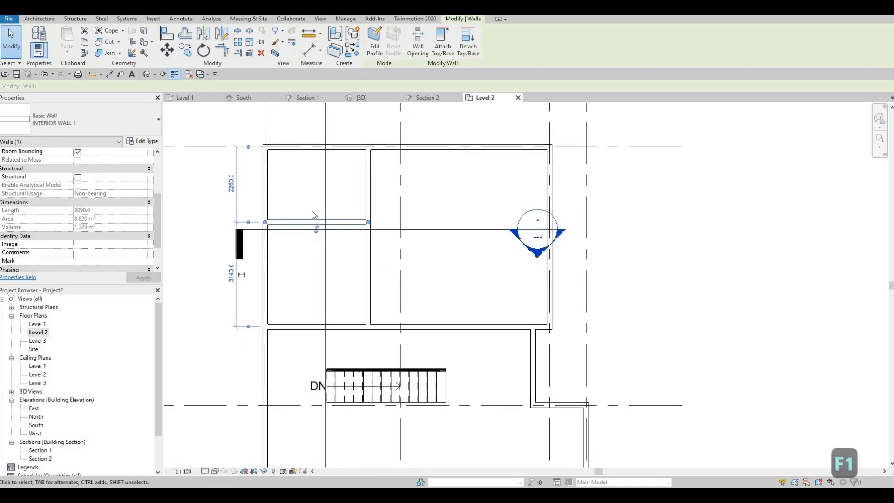
{"action": "middle_click_drag", "start_coordinate": [306, 221], "coordinate": [306, 224]}
{"action": "key", "text": "Escape"}
- Draw a vertical interior wall 3140 mm long between the two horizontal partitions, about 1200 mm from grid 1
{"action": "left_click", "coordinate": [304, 224]}
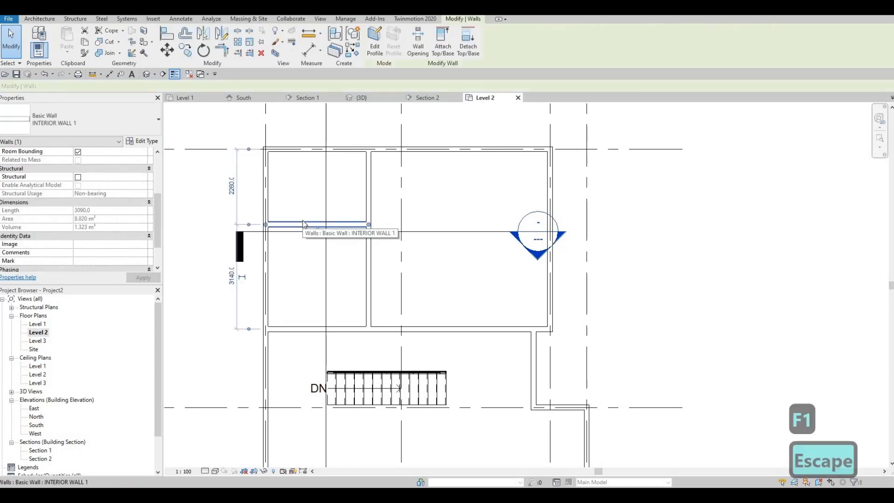
{"action": "key", "text": "c"}
{"action": "key", "text": "s"}
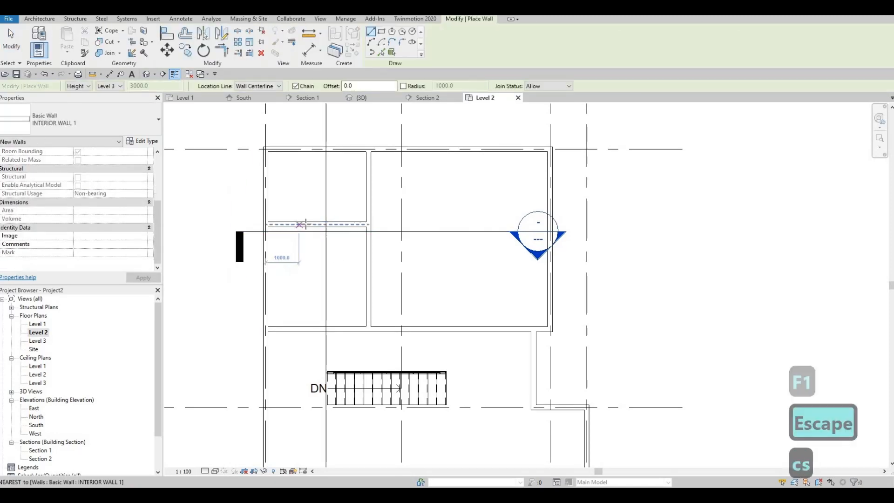
{"action": "left_click", "coordinate": [304, 225]}
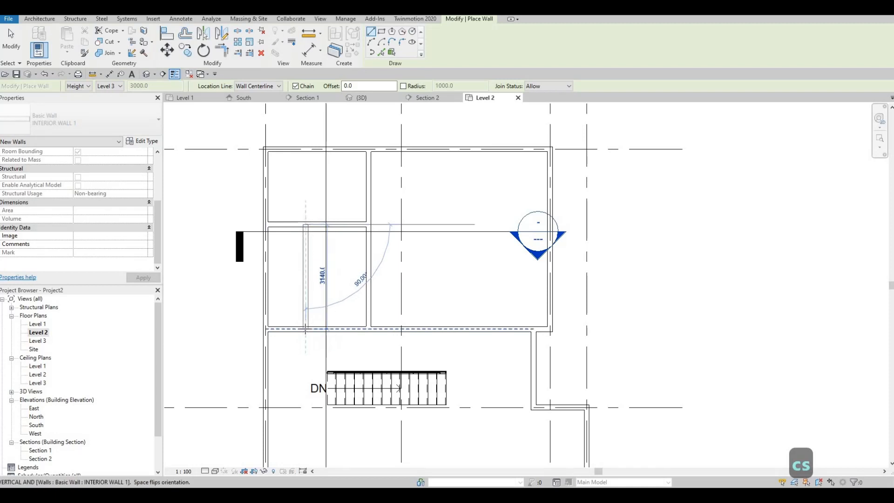
{"action": "left_click", "coordinate": [306, 327]}
{"action": "key", "text": "Escape"}
{"action": "key", "text": "Escape"}
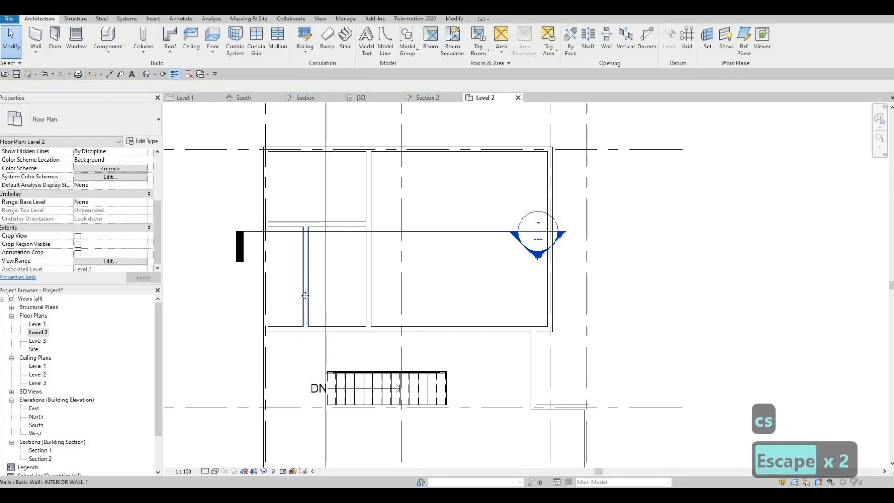
- Set the short vertical wall's distance from the grid 1 exterior wall to 1340 mm
{"action": "left_click", "coordinate": [305, 297]}
{"action": "left_click", "coordinate": [284, 354]}
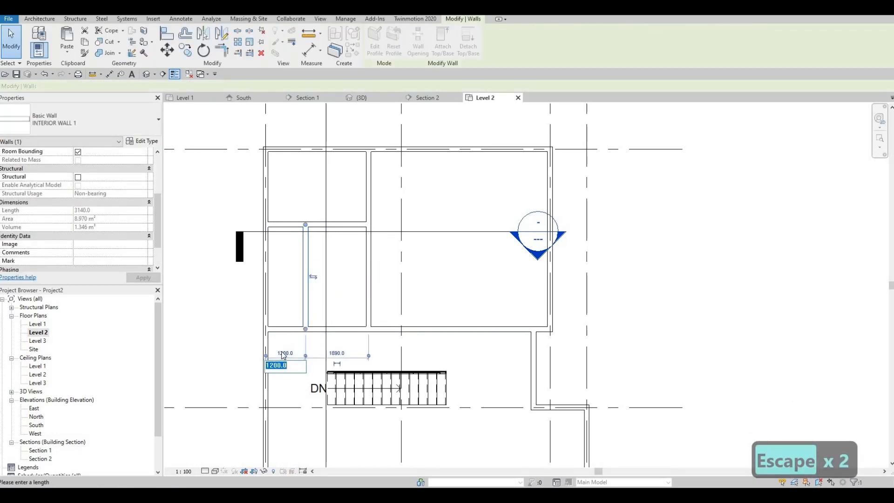
{"action": "type", "text": "1340"}
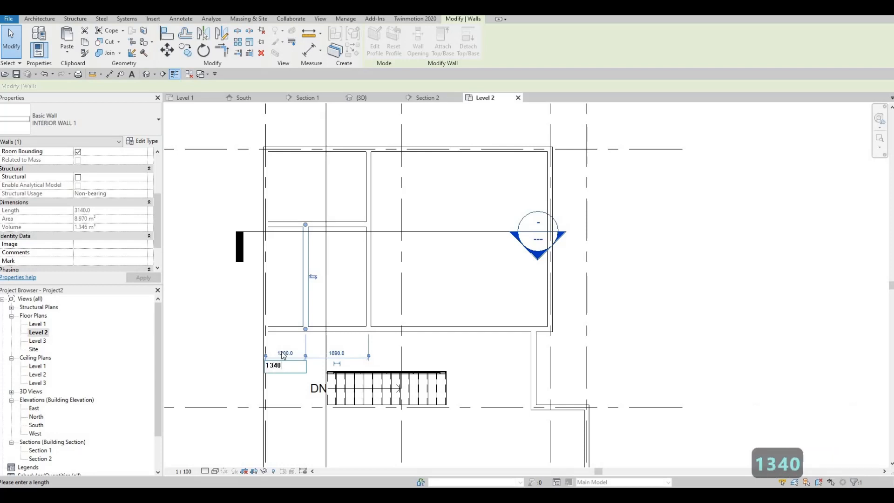
{"action": "key", "text": "Return"}
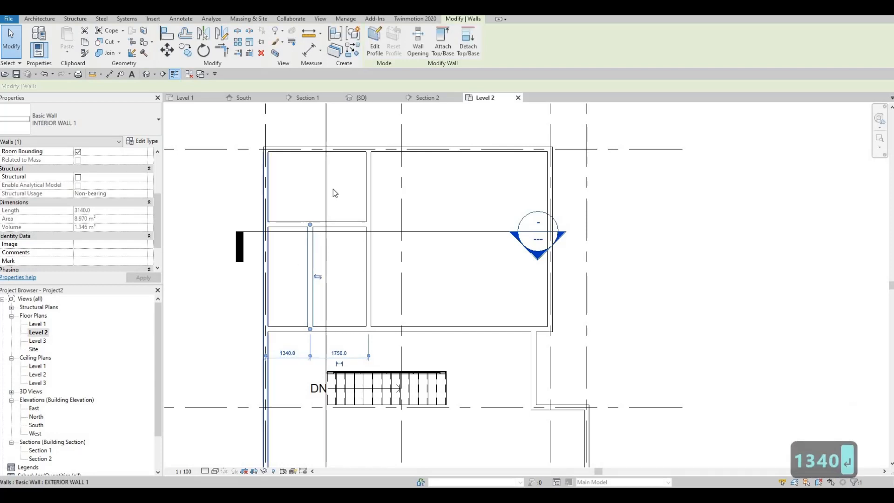
{"action": "key", "text": "Escape"}
- Draw a horizontal interior wall 1340 mm long from the grid 1 exterior wall to the short vertical wall, about 1200 mm above the long partition
{"action": "left_click", "coordinate": [309, 266]}
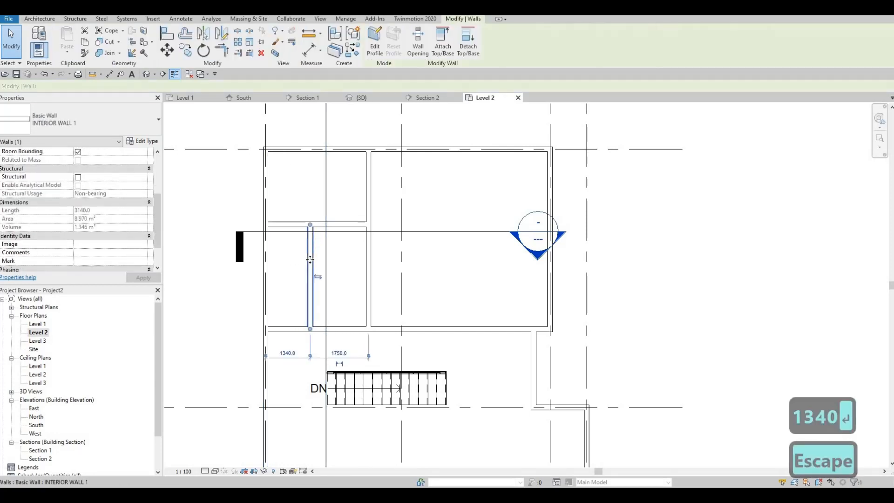
{"action": "key", "text": "c"}
{"action": "key", "text": "s"}
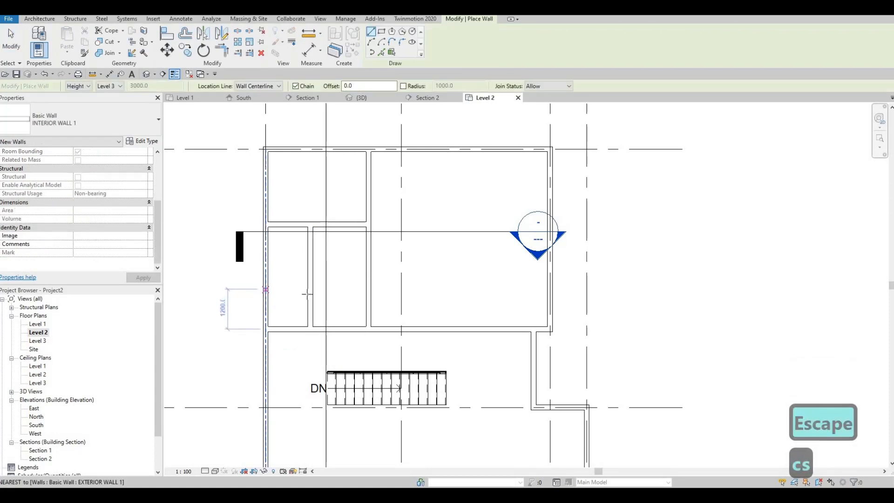
{"action": "left_click", "coordinate": [268, 289]}
{"action": "left_click", "coordinate": [310, 290]}
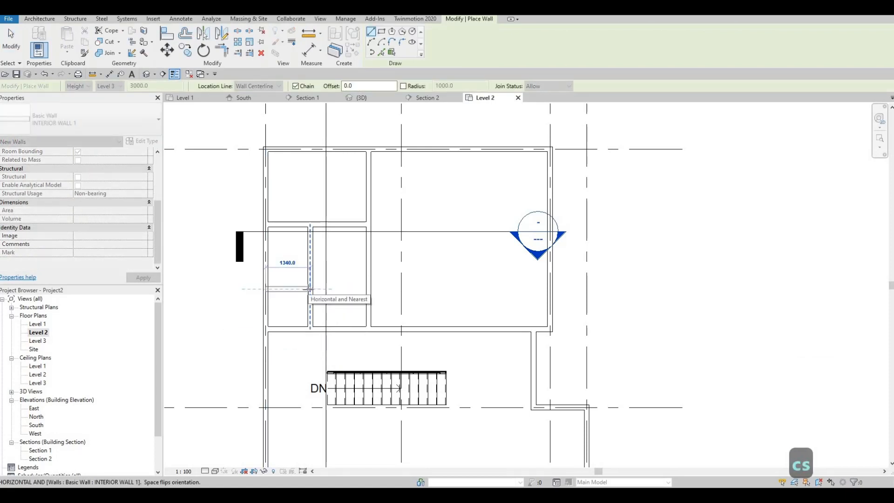
{"action": "key", "text": "Escape"}
{"action": "key", "text": "Escape"}
- Set the short horizontal wall's distance from the long partition above the stair to 1240 mm
{"action": "left_click", "coordinate": [279, 290]}
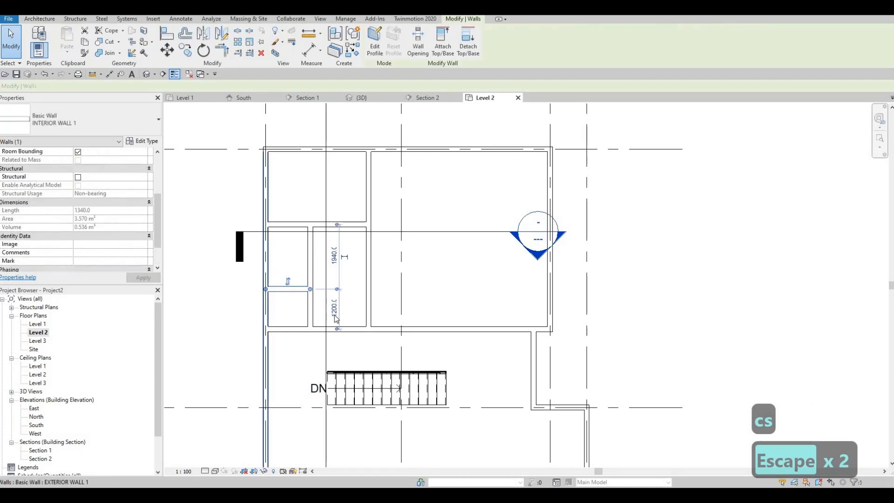
{"action": "left_click", "coordinate": [333, 307]}
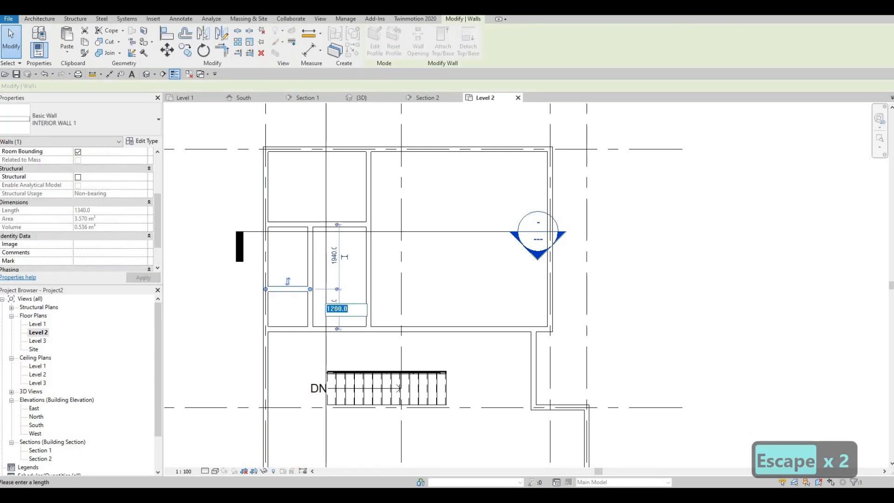
{"action": "type", "text": "1240"}
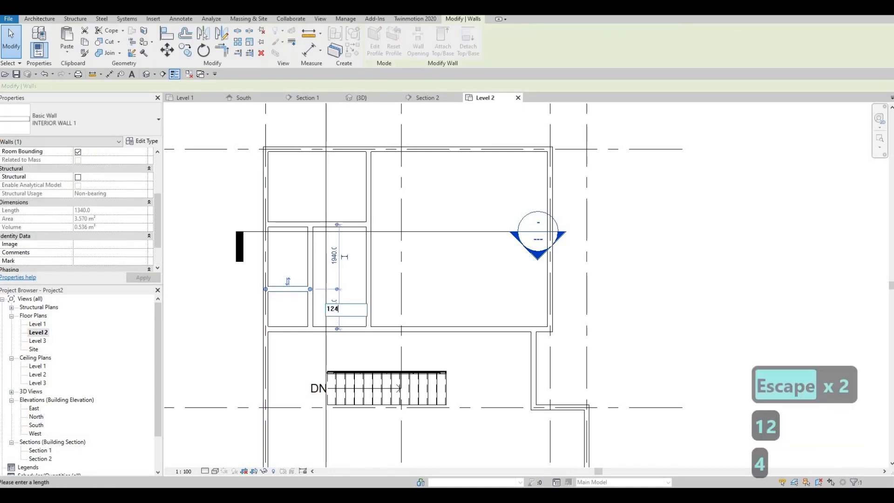
{"action": "key", "text": "Return"}
{"action": "key", "text": "Escape"}
{"action": "key", "text": "Escape"}
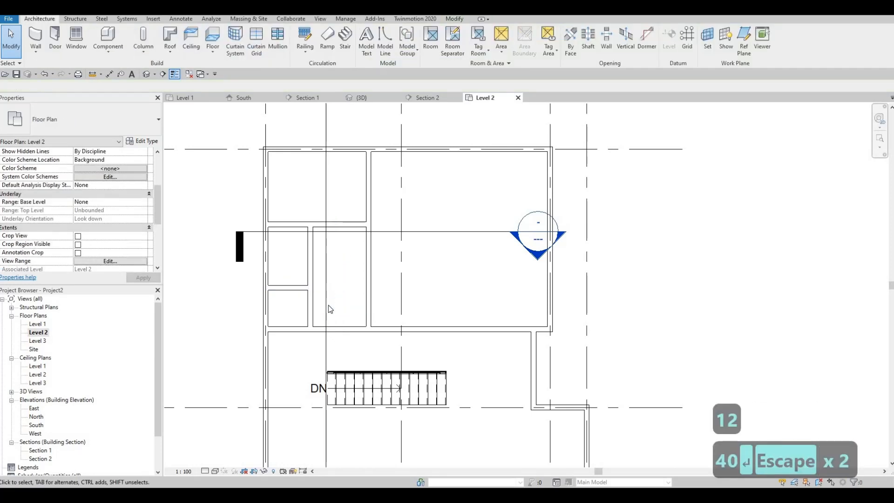
- Draw a horizontal interior wall about 5100 mm long on grid B, starting at the grid 1 exterior wall and running below the stair
{"action": "left_click", "coordinate": [291, 224]}
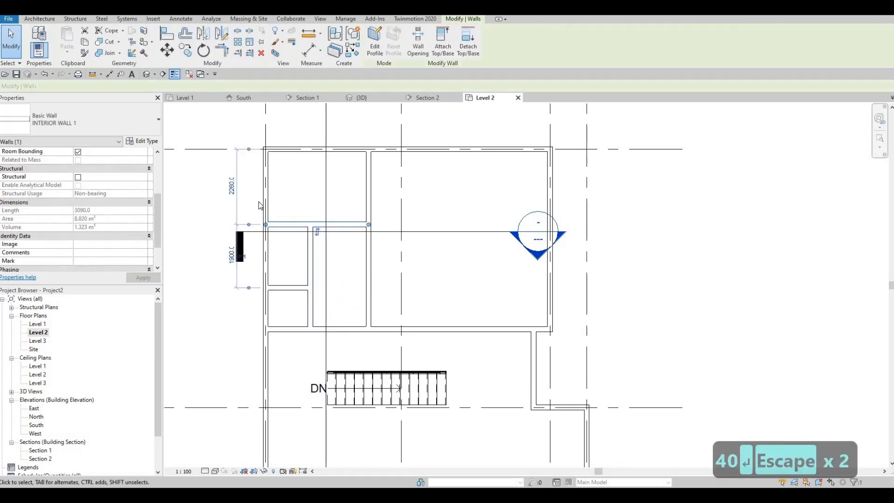
{"action": "middle_click_drag", "start_coordinate": [282, 230], "coordinate": [271, 213]}
{"action": "scroll", "coordinate": [302, 252], "scroll_direction": "down", "scroll_amount": 1}
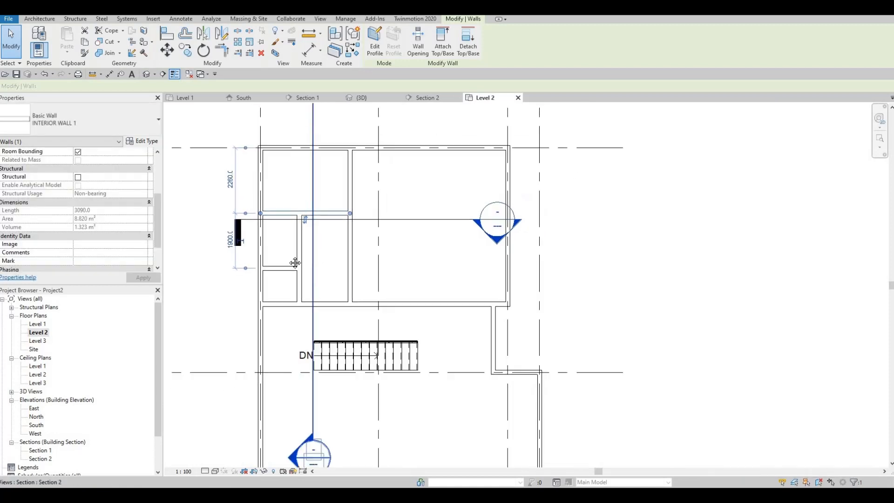
{"action": "middle_click_drag", "start_coordinate": [263, 250], "coordinate": [230, 242]}
{"action": "scroll", "coordinate": [237, 230], "scroll_direction": "down", "scroll_amount": 1}
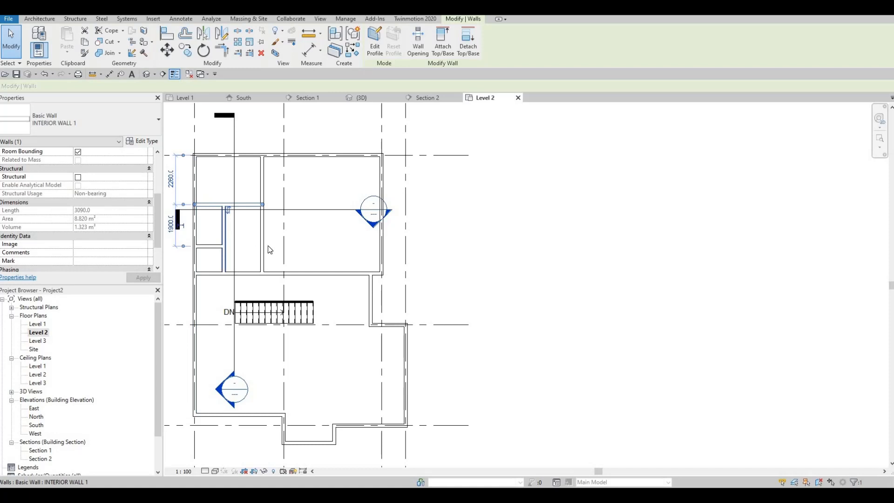
{"action": "middle_click_drag", "start_coordinate": [285, 273], "coordinate": [349, 263]}
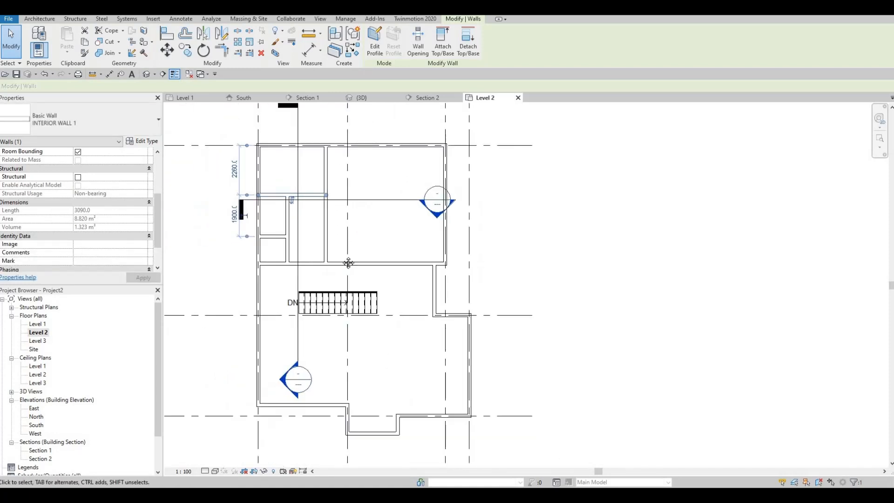
{"action": "scroll", "coordinate": [351, 164], "scroll_direction": "down", "scroll_amount": 2}
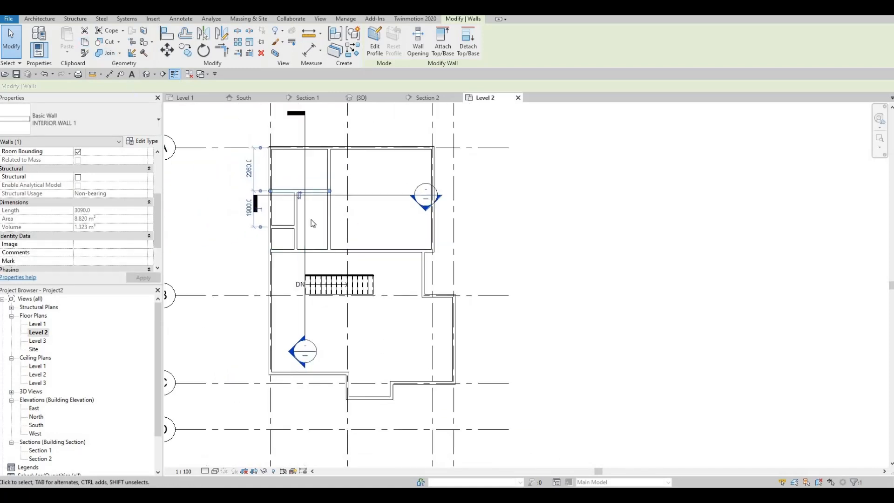
{"action": "key", "text": "c"}
{"action": "key", "text": "s"}
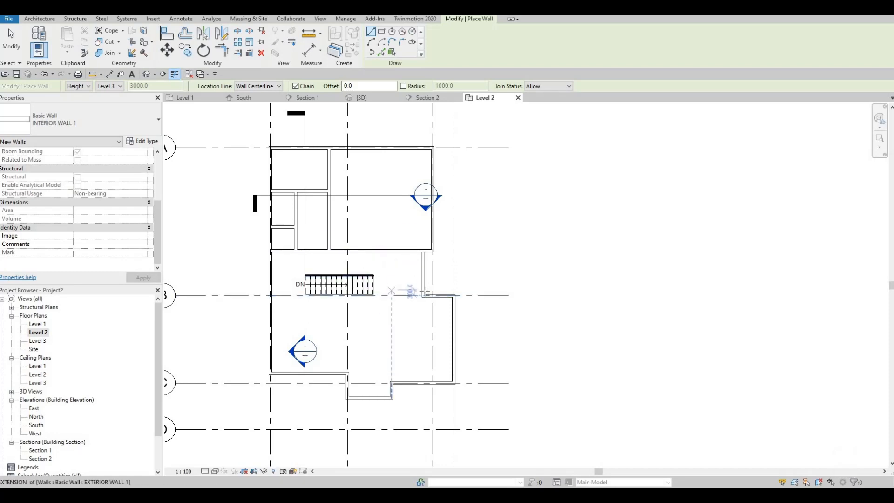
{"action": "left_click", "coordinate": [418, 296]}
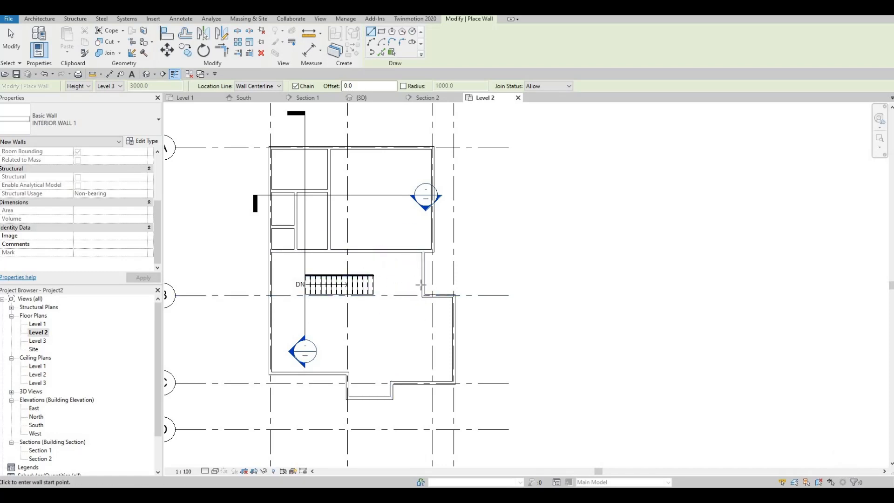
{"action": "scroll", "coordinate": [410, 311], "scroll_direction": "up", "scroll_amount": 4}
{"action": "middle_click_drag", "start_coordinate": [369, 304], "coordinate": [376, 293]}
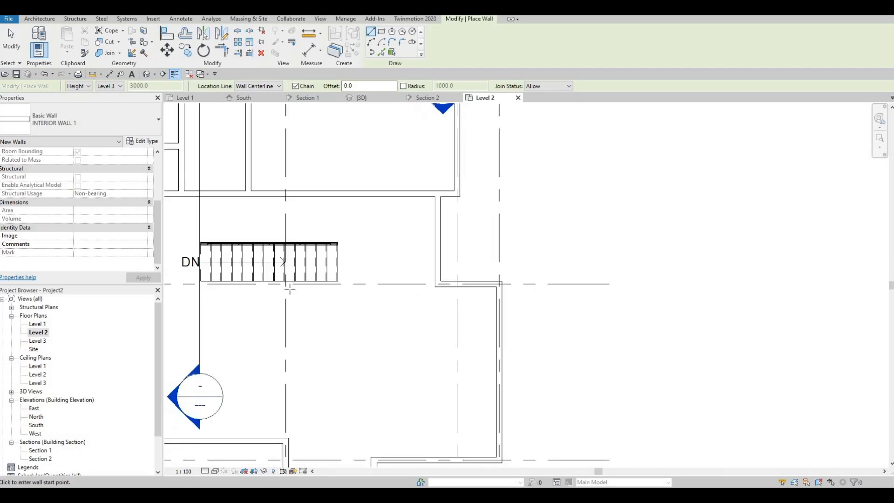
{"action": "scroll", "coordinate": [202, 284], "scroll_direction": "up", "scroll_amount": 3}
{"action": "scroll", "coordinate": [202, 283], "scroll_direction": "up", "scroll_amount": 3}
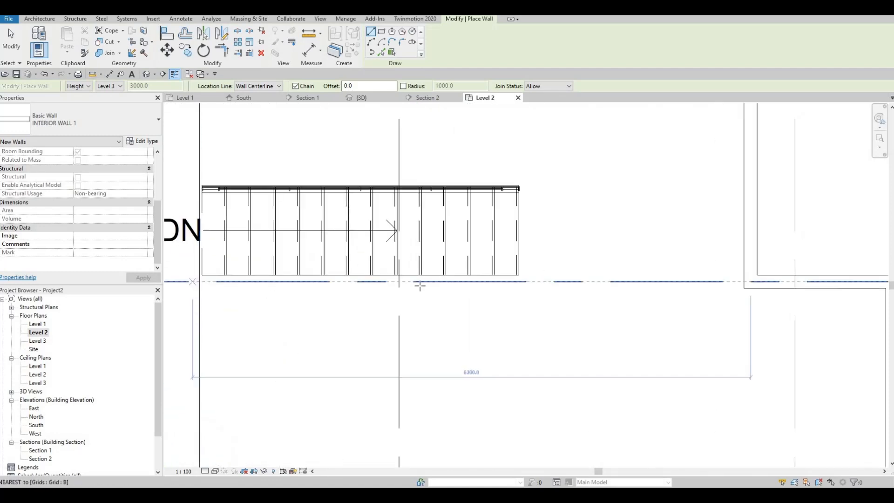
{"action": "scroll", "coordinate": [201, 283], "scroll_direction": "down", "scroll_amount": 4}
{"action": "middle_click_drag", "start_coordinate": [201, 284], "coordinate": [377, 288]}
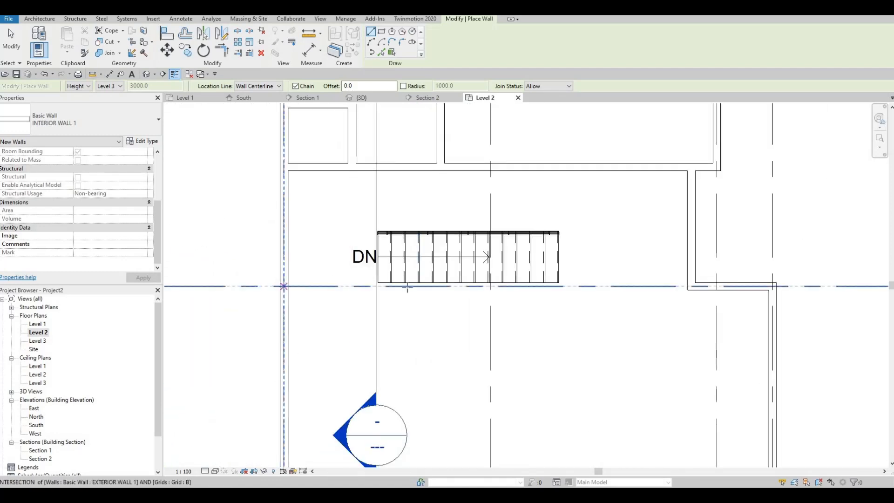
{"action": "left_click", "coordinate": [284, 286]}
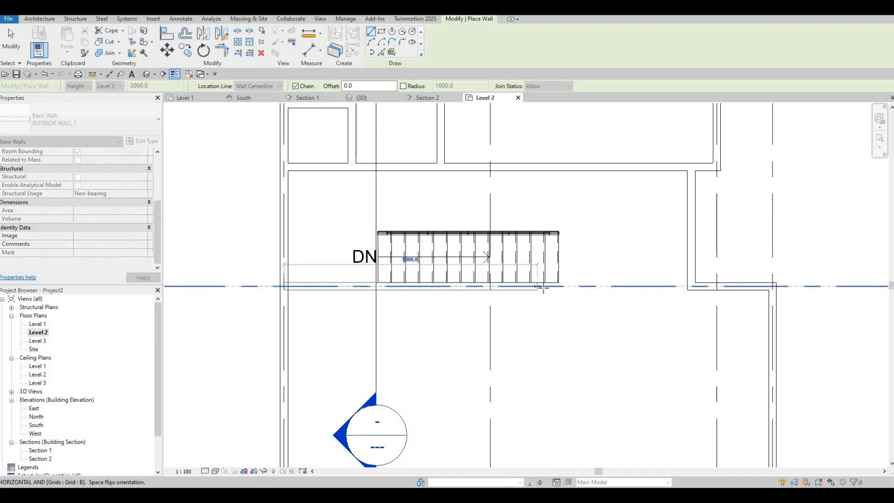
{"action": "left_click", "coordinate": [543, 286]}
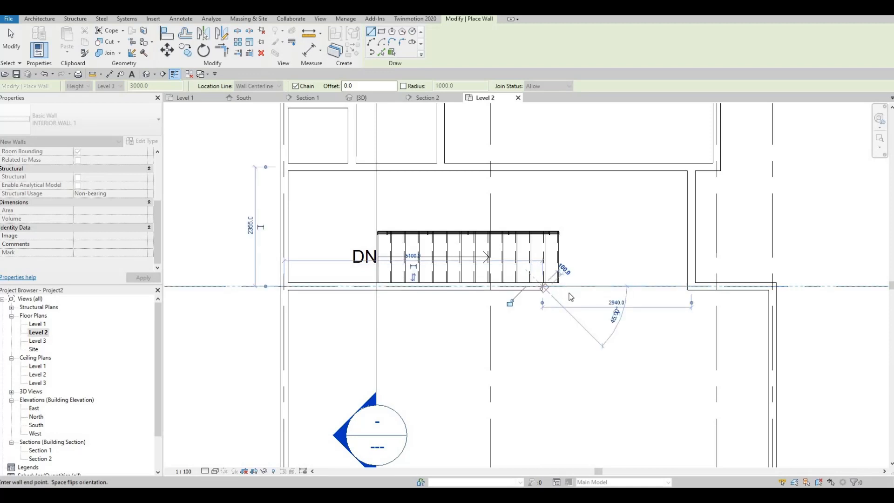
{"action": "key", "text": "Escape"}
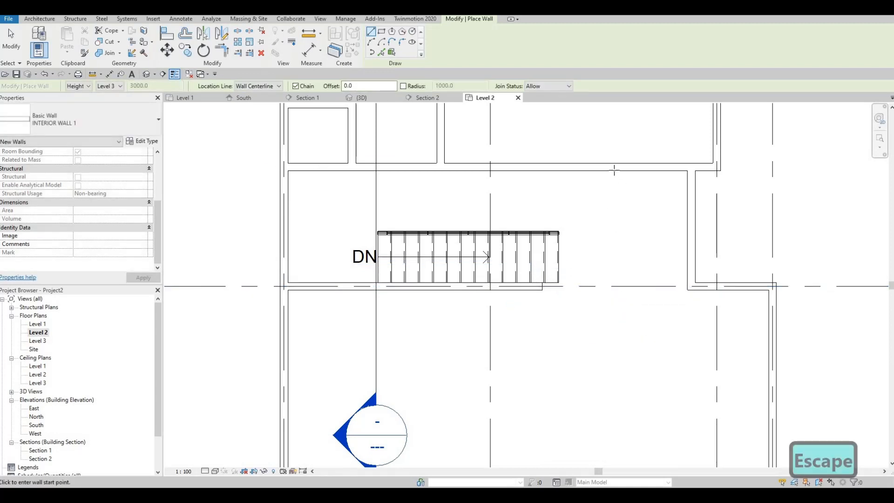
{"action": "key", "text": "Escape"}
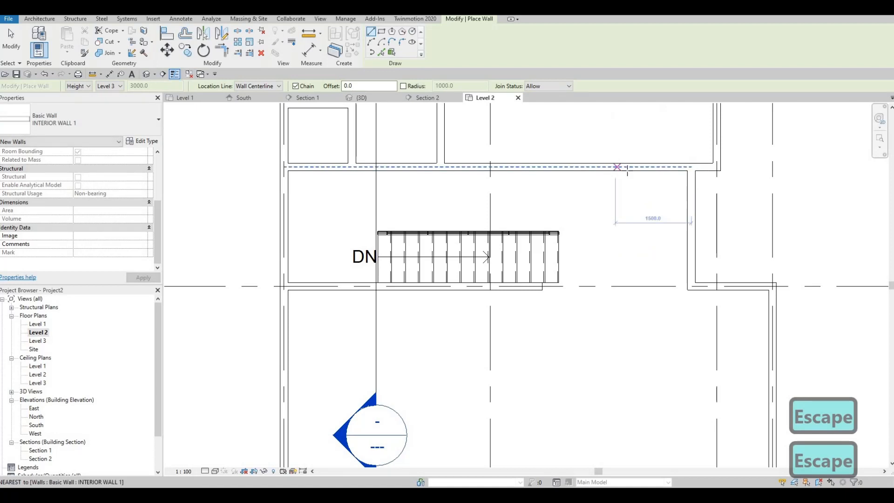
- Draw a vertical interior wall about 2675 mm long down from the long partition, about 1300 mm from the exterior wall beyond the stair
{"action": "left_click", "coordinate": [626, 295]}
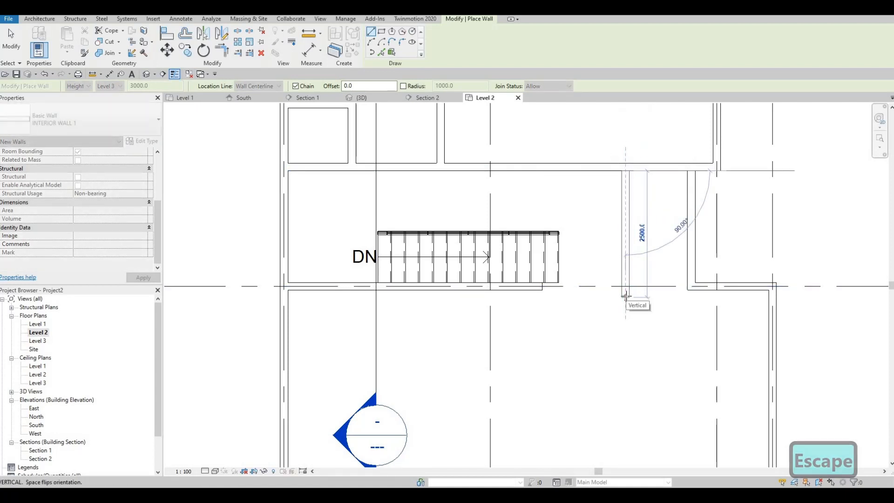
{"action": "left_click", "coordinate": [626, 303]}
{"action": "key", "text": "Escape"}
{"action": "key", "text": "Escape"}
{"action": "key", "text": "Escape"}
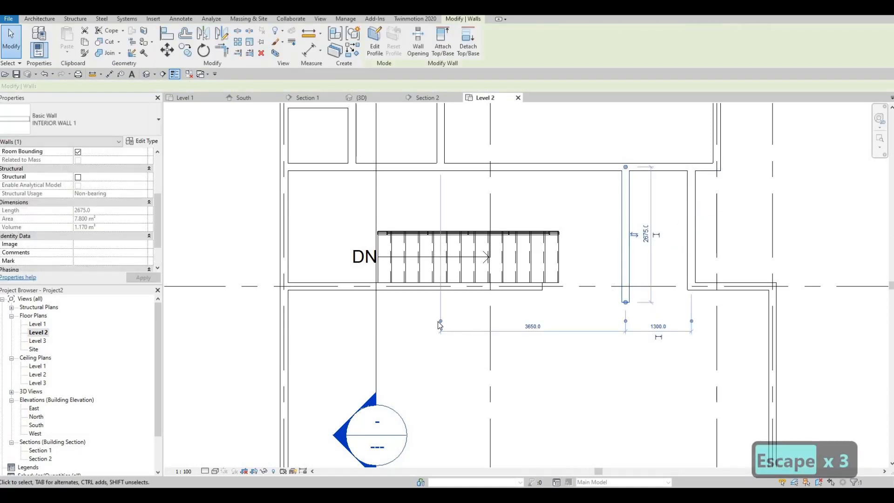
- Reference the new vertical wall's temporary dimension to the end of the stair and set that distance to 1300 mm
{"action": "left_click_drag", "start_coordinate": [443, 320], "coordinate": [567, 276]}
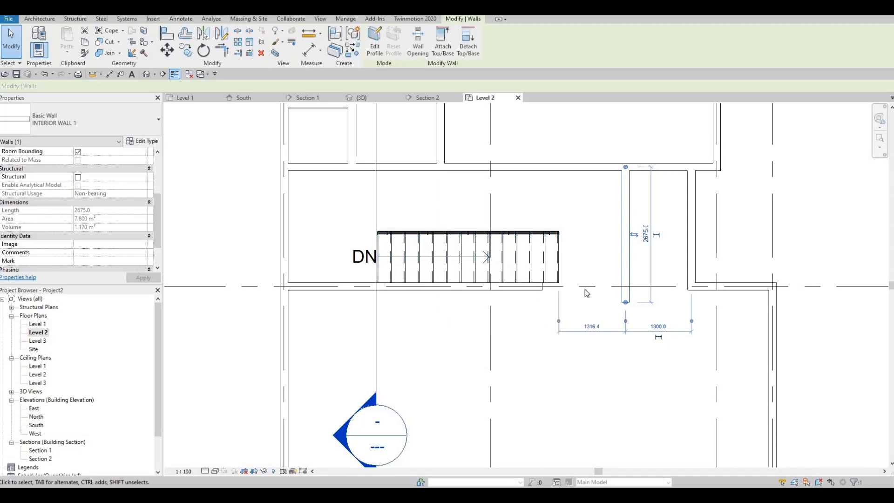
{"action": "left_click", "coordinate": [593, 327]}
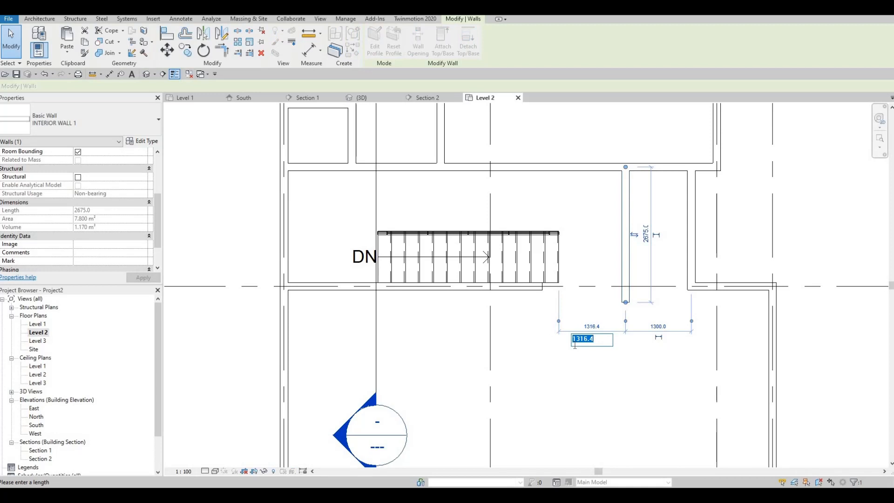
{"action": "type", "text": "1300"}
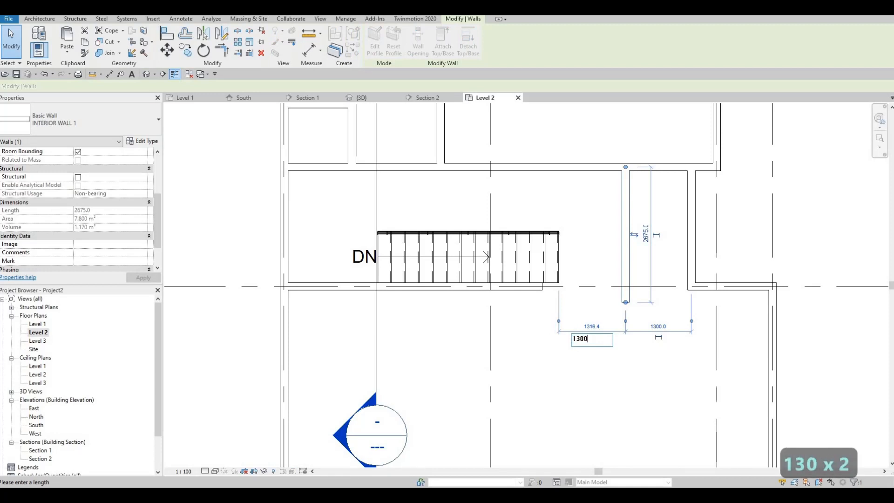
{"action": "key", "text": "Return"}
{"action": "key", "text": "Escape"}
{"action": "key", "text": "Escape"}
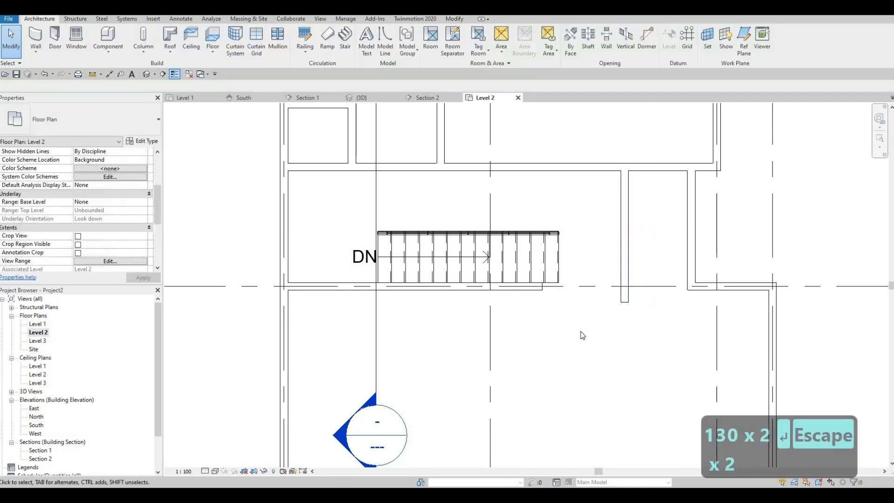
- Set the vertical wall's distance from the end of the stair to 1200 mm
{"action": "left_click", "coordinate": [629, 267]}
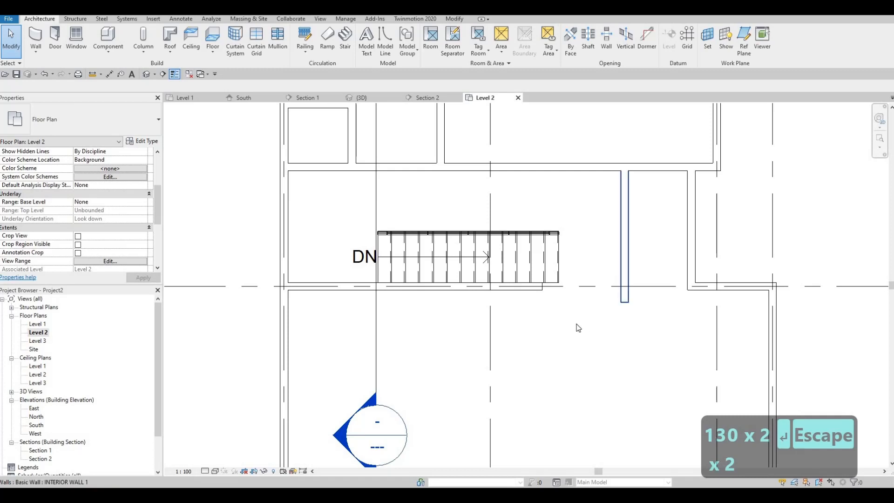
{"action": "left_click", "coordinate": [585, 325]}
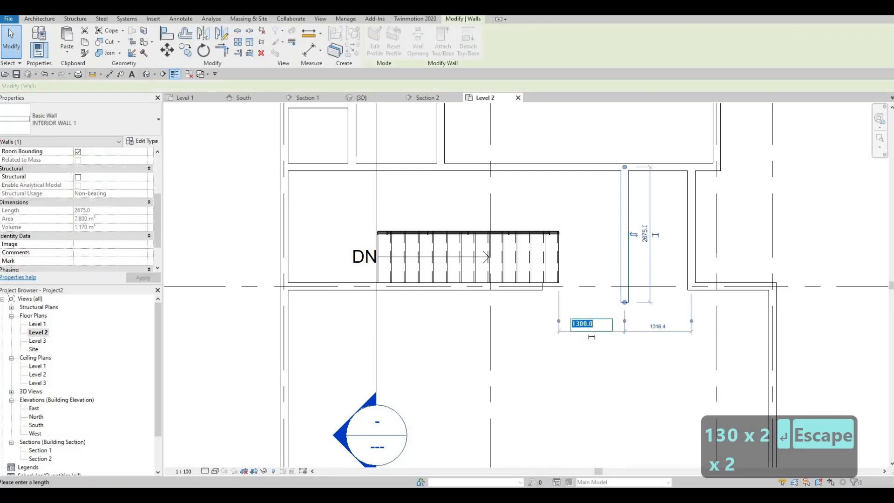
{"action": "type", "text": "1200"}
{"action": "key", "text": "Return"}
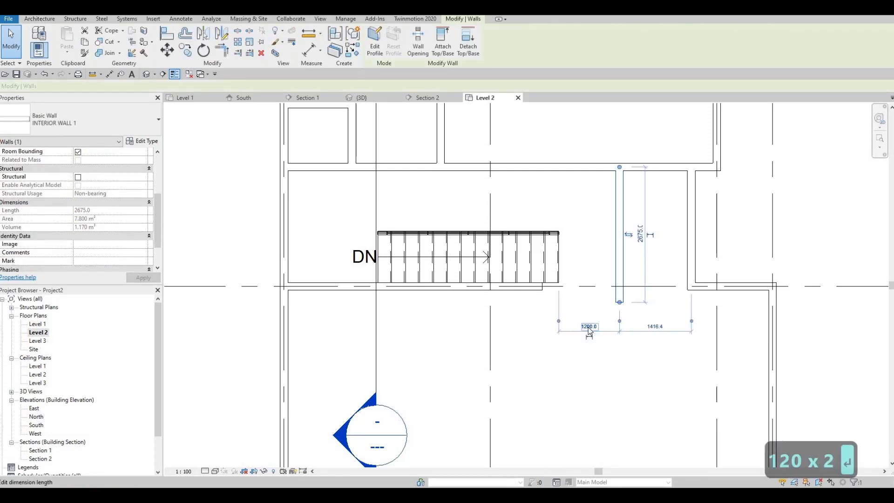
- Draw a horizontal interior wall on grid B from the exterior wall corner to the vertical wall beside the stair
{"action": "middle_click_drag", "start_coordinate": [595, 334], "coordinate": [576, 313]}
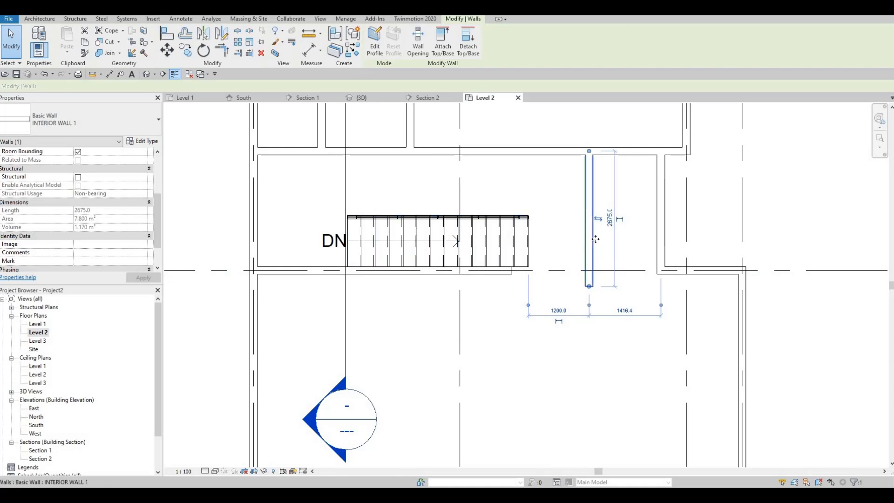
{"action": "key", "text": "c"}
{"action": "key", "text": "s"}
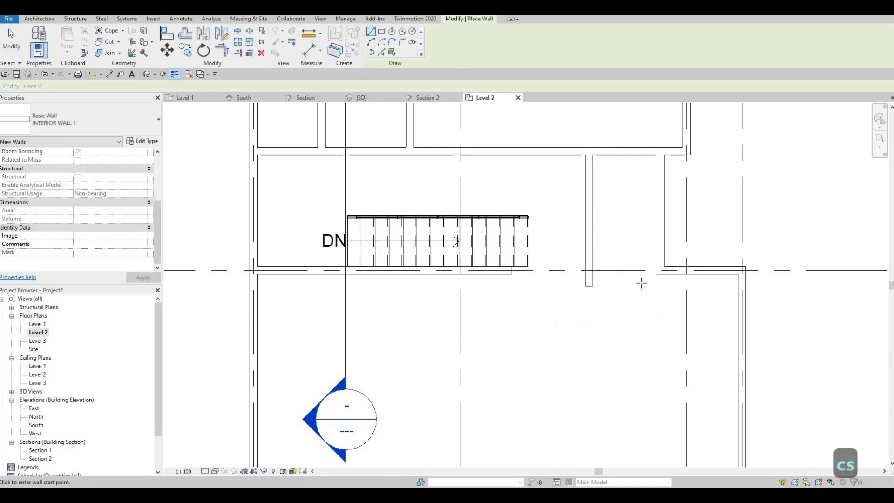
{"action": "scroll", "coordinate": [663, 268], "scroll_direction": "up", "scroll_amount": 2}
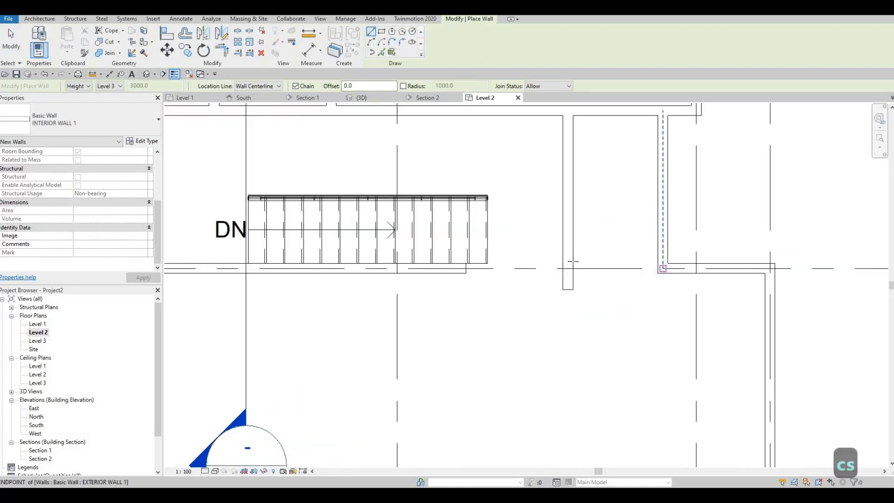
{"action": "left_click", "coordinate": [664, 269]}
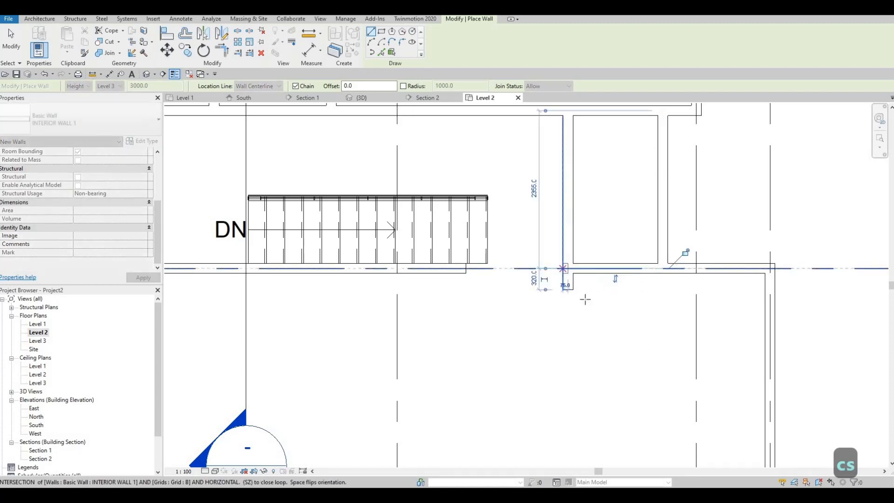
{"action": "key", "text": "Escape"}
{"action": "key", "text": "Escape"}
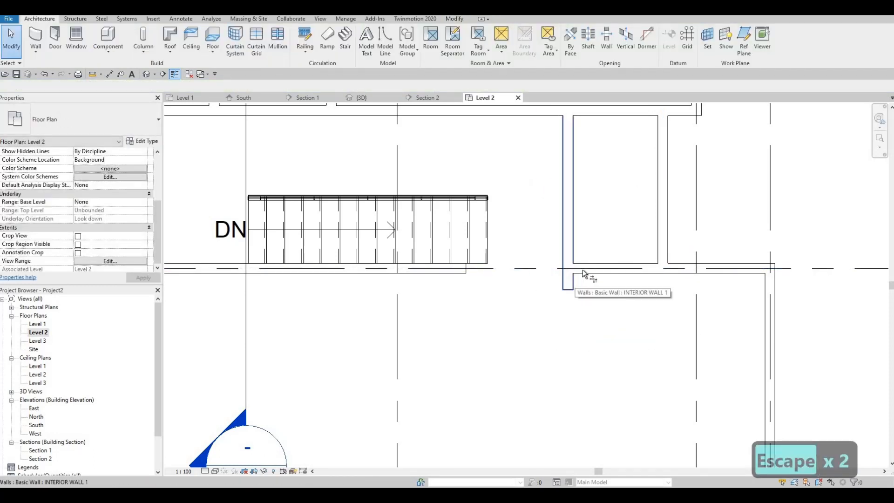
- Trim the vertical wall beside the stair to a corner with the horizontal wall on grid B
{"action": "key", "text": "t"}
{"action": "key", "text": "r"}
{"action": "left_click", "coordinate": [572, 247]}
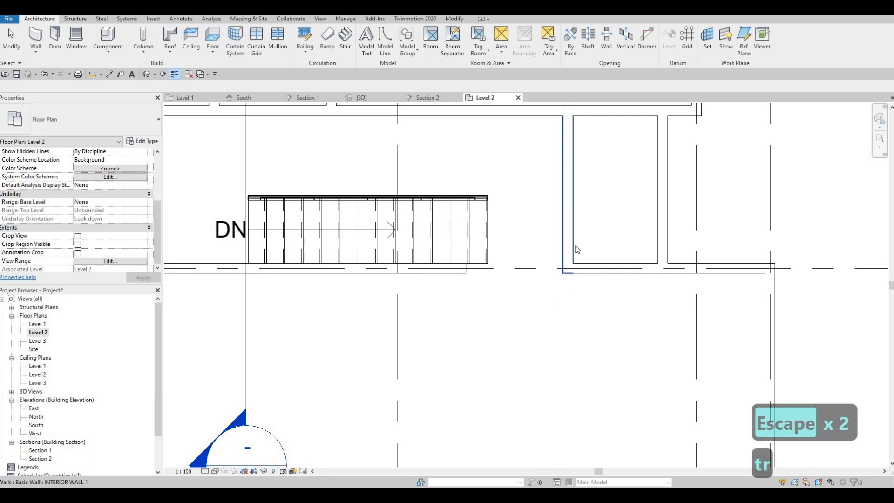
{"action": "scroll", "coordinate": [569, 279], "scroll_direction": "down", "scroll_amount": 2}
{"action": "key", "text": "Escape"}
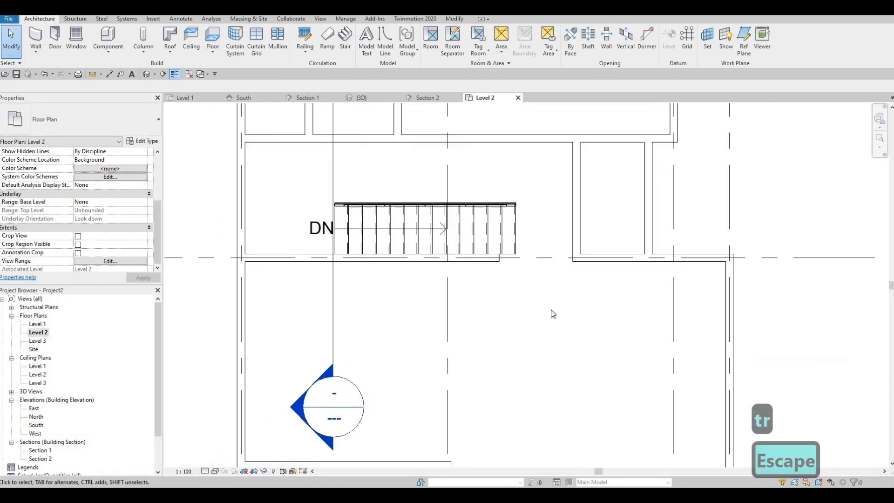
- Draw an L-shaped interior wall inside the small room, with an 800 mm vertical leg about 775 mm from the wall beside the stair
{"action": "left_click", "coordinate": [37, 38]}
{"action": "scroll", "coordinate": [582, 214], "scroll_direction": "up", "scroll_amount": 1}
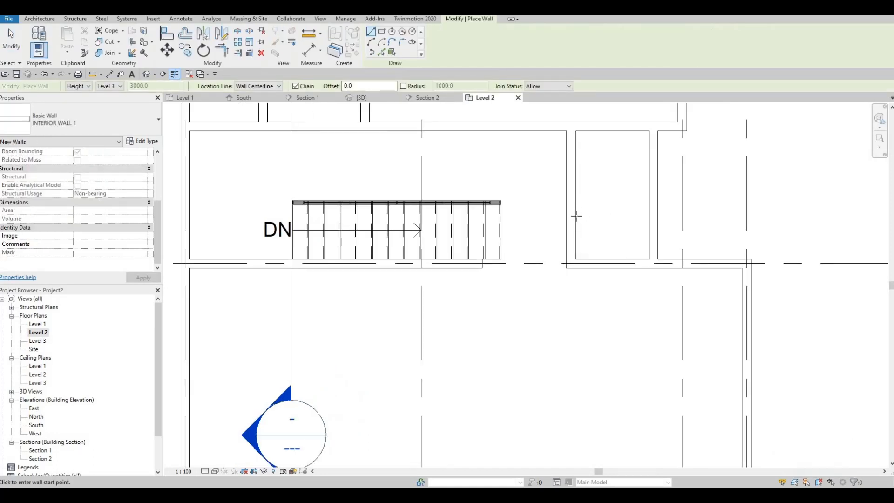
{"action": "left_click", "coordinate": [608, 218]}
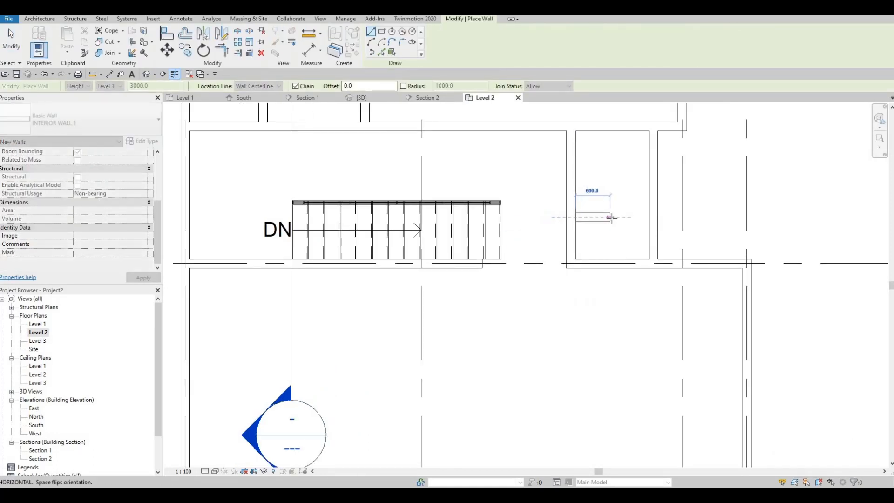
{"action": "left_click", "coordinate": [615, 242]}
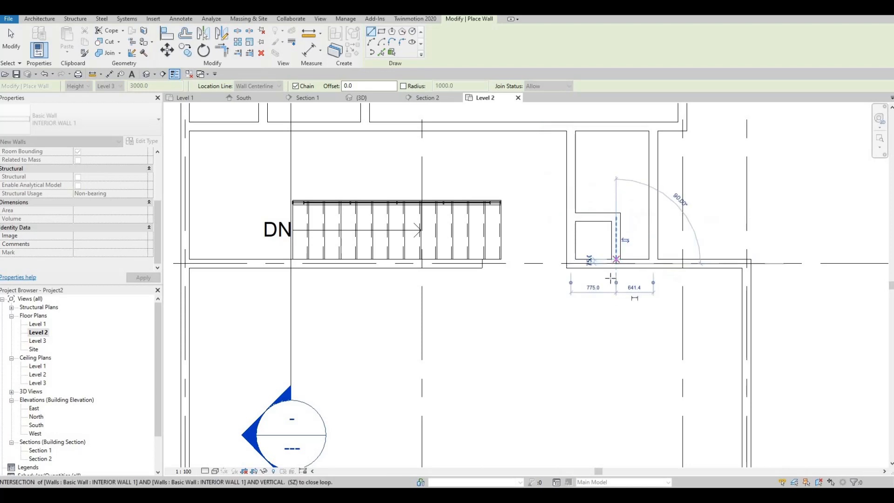
{"action": "left_click", "coordinate": [615, 262]}
{"action": "key", "text": "Escape"}
{"action": "key", "text": "Escape"}
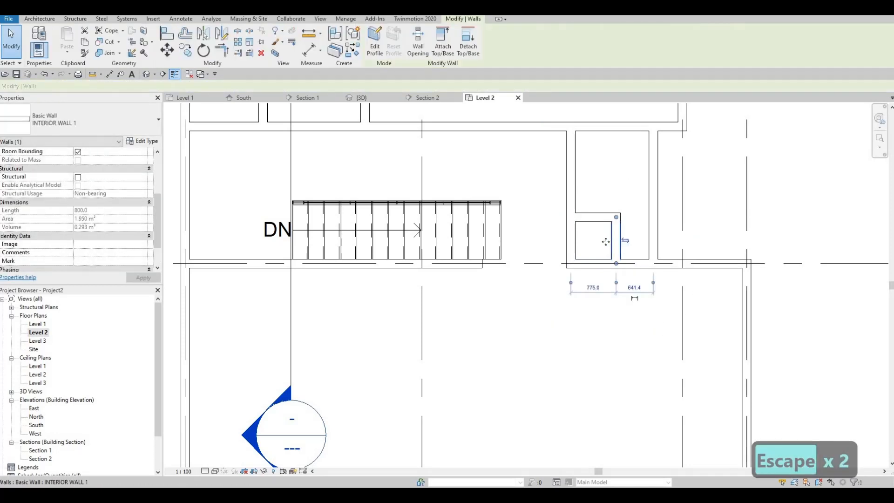
- Set the vertical leg of the small L-shaped wall to 600 mm from the wall beside the stair
{"action": "left_click", "coordinate": [585, 287]}
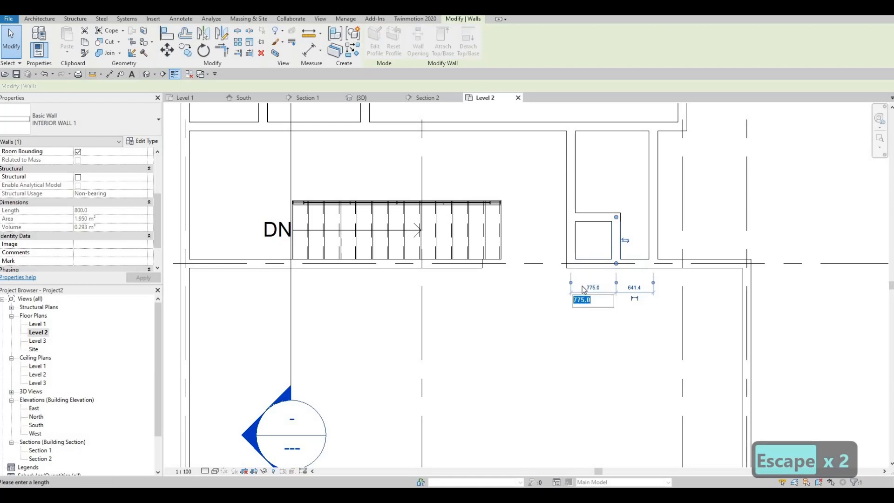
{"action": "type", "text": "600"}
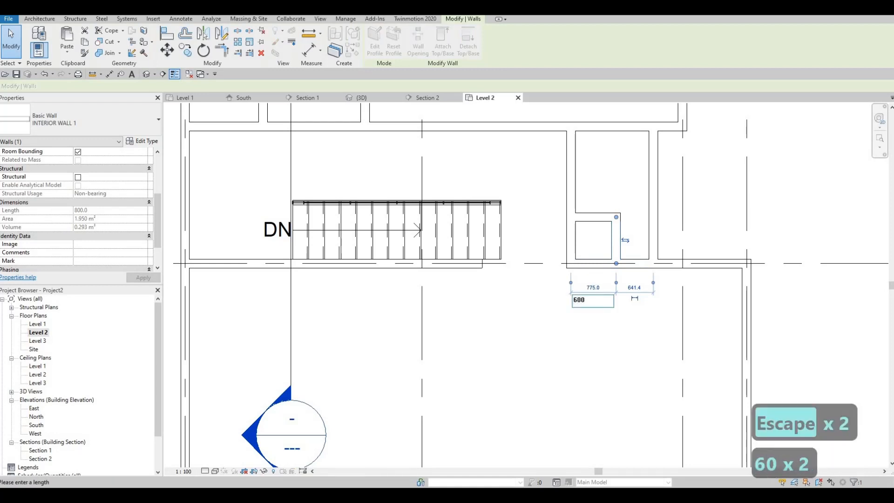
{"action": "type", "text": "."}
{"action": "key", "text": "BackSpace"}
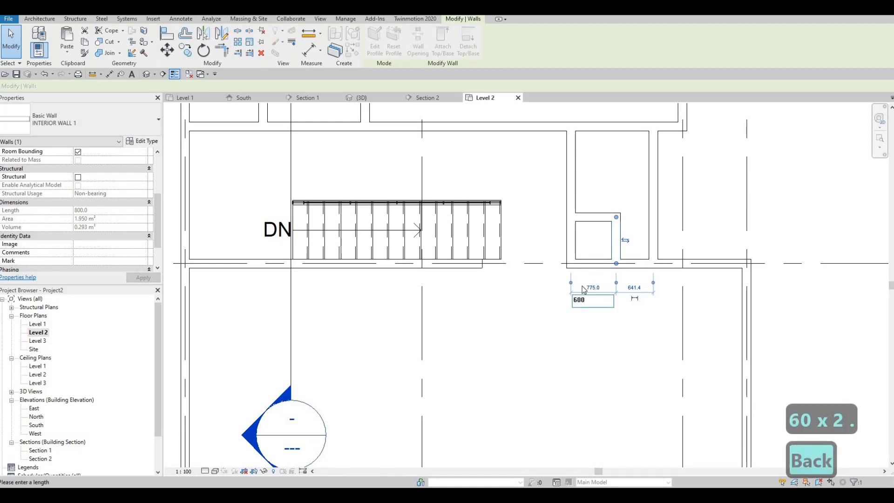
{"action": "key", "text": "Return"}
{"action": "key", "text": "Escape"}
{"action": "key", "text": "Escape"}
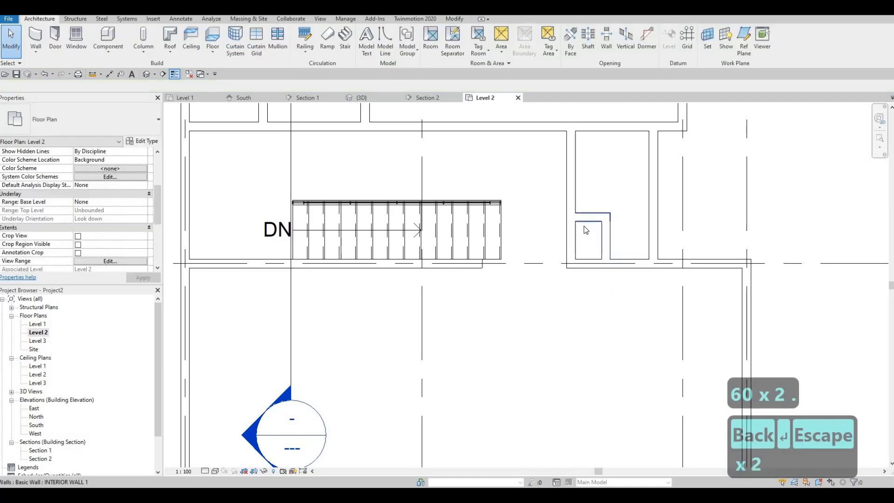
- Set the horizontal leg of the small L-shaped wall to 600 mm from the wall on grid B
{"action": "left_click", "coordinate": [588, 230]}
{"action": "left_click", "coordinate": [629, 240]}
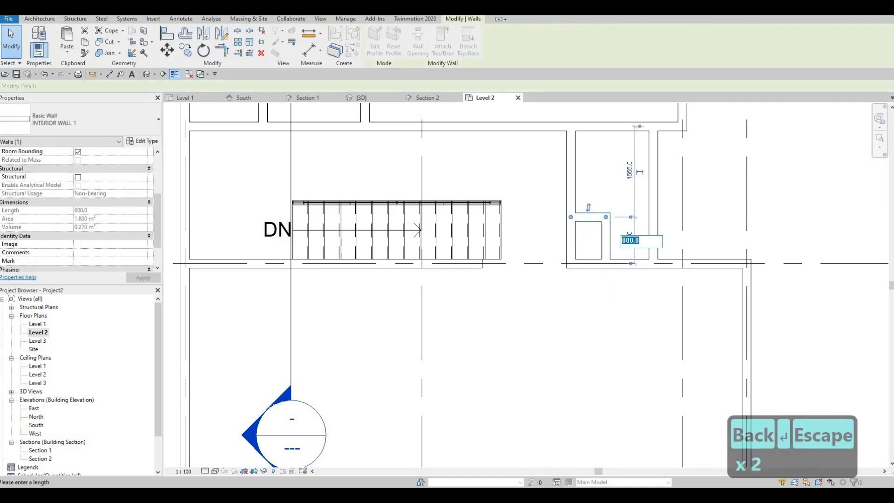
{"action": "type", "text": "600"}
{"action": "key", "text": "Return"}
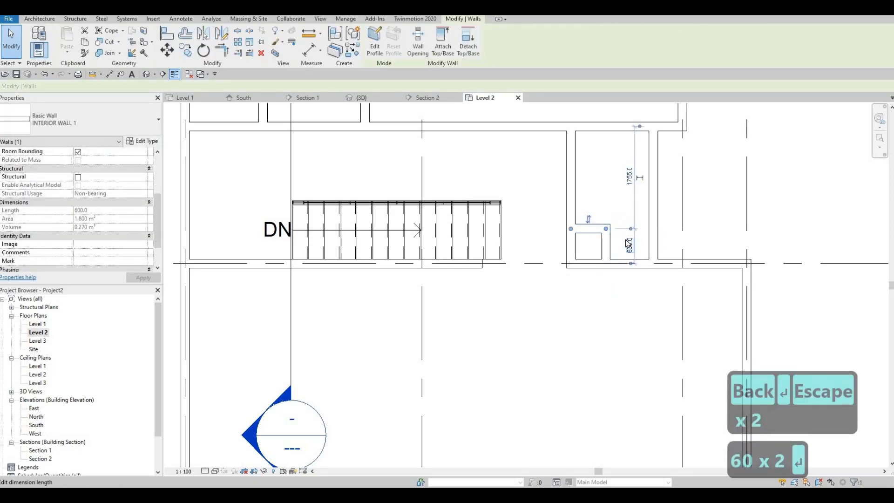
{"action": "key", "text": "Escape"}
{"action": "key", "text": "Escape"}
{"action": "scroll", "coordinate": [605, 282], "scroll_direction": "down", "scroll_amount": 3}
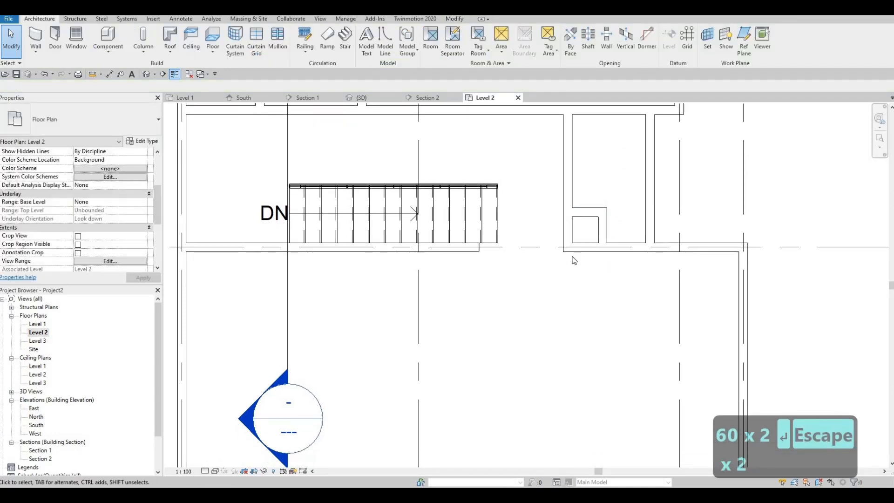
{"action": "scroll", "coordinate": [577, 267], "scroll_direction": "up", "scroll_amount": 3}
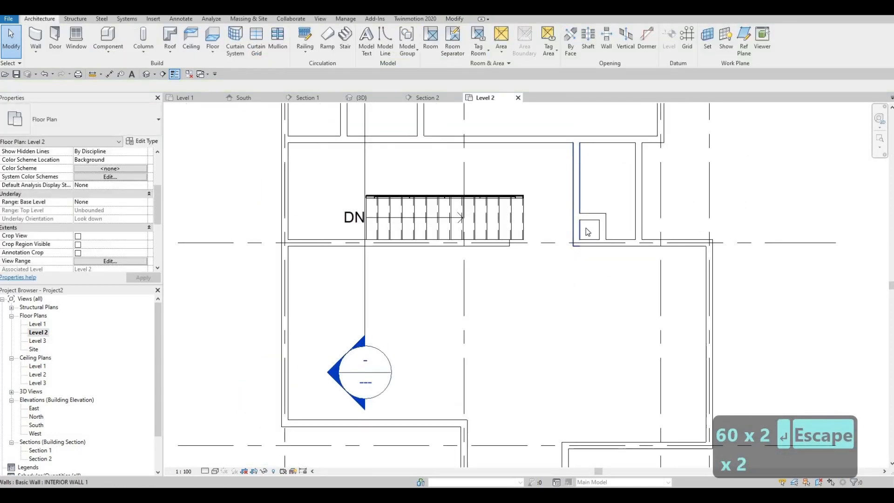
{"action": "left_click", "coordinate": [606, 238]}
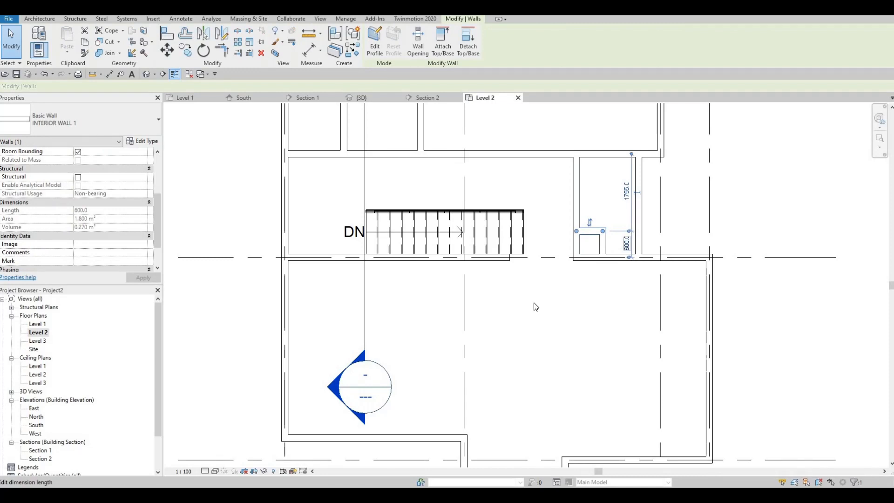
{"action": "key", "text": "Escape"}
{"action": "middle_click_drag", "start_coordinate": [535, 305], "coordinate": [558, 282]}
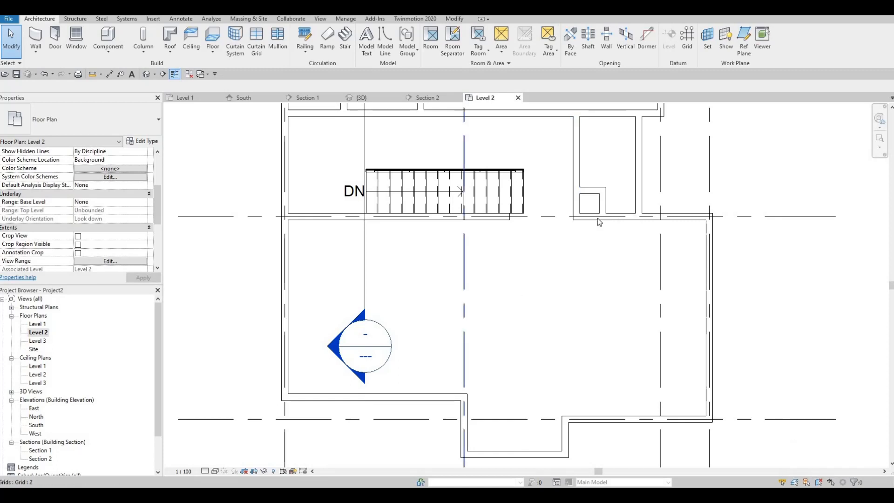
{"action": "left_click", "coordinate": [576, 212]}
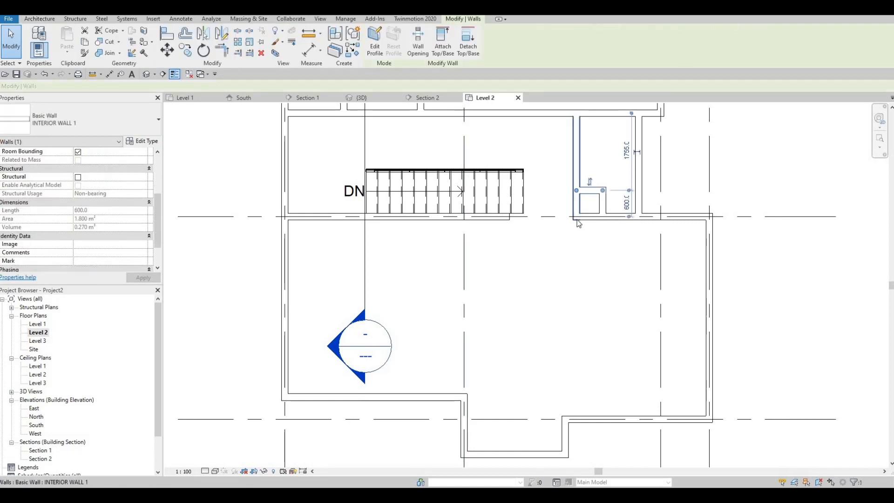
{"action": "key", "text": "Escape"}
- Try to extend the vertical wall beside the stair past grid B to a length of about 3100 mm
{"action": "left_click", "coordinate": [577, 219]}
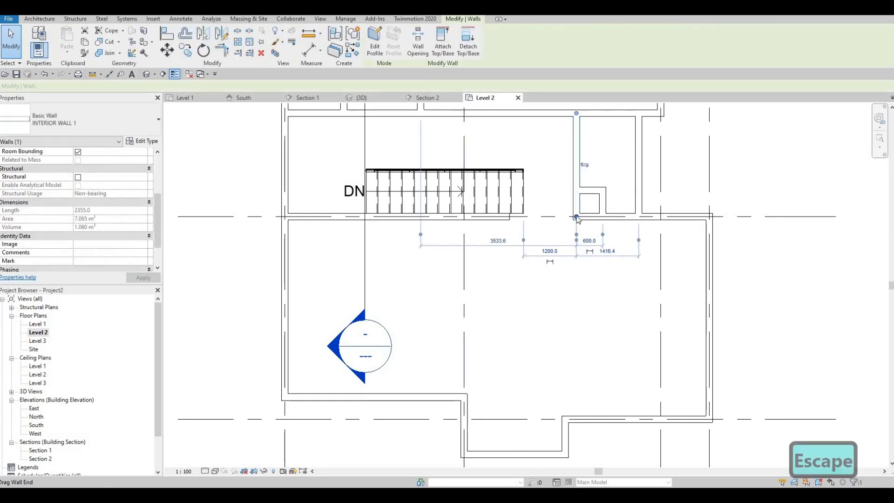
{"action": "left_click_drag", "start_coordinate": [577, 239], "coordinate": [578, 252]}
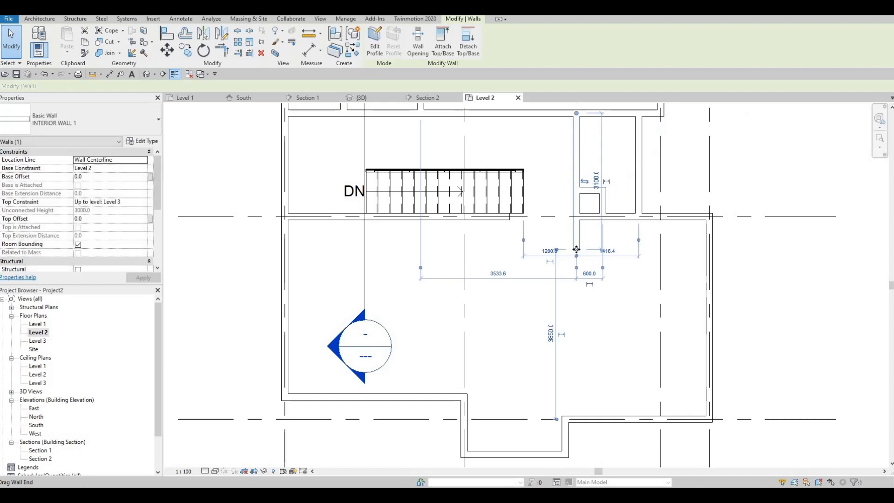
{"action": "key", "text": "ctrl+z"}
{"action": "left_click", "coordinate": [577, 173]}
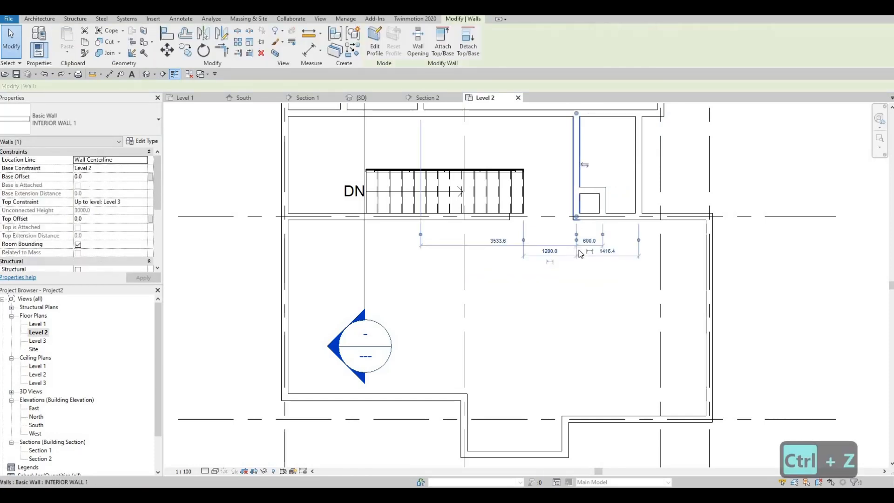
{"action": "scroll", "coordinate": [579, 214], "scroll_direction": "up", "scroll_amount": 1}
{"action": "key", "text": "Escape"}
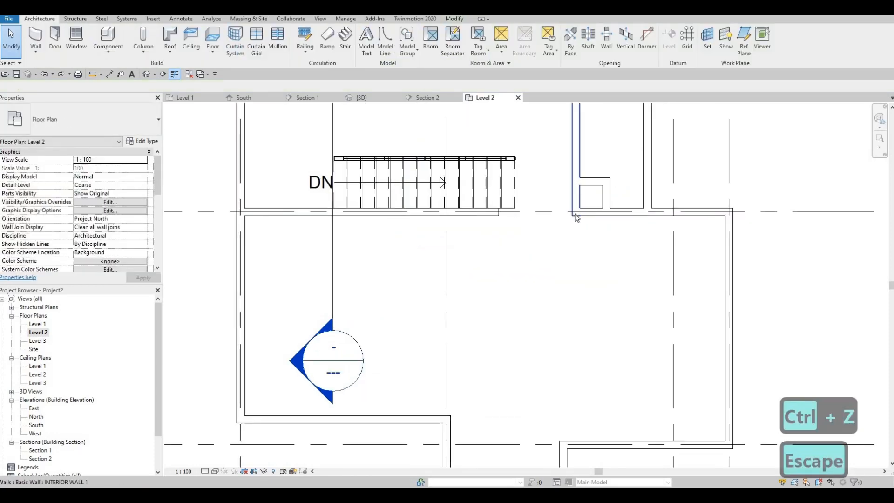
- Stretch the lower end of the vertical wall beside the stair past grid B to a total length of about 3200 mm
{"action": "left_click", "coordinate": [576, 211]}
{"action": "left_click_drag", "start_coordinate": [576, 214], "coordinate": [577, 244]}
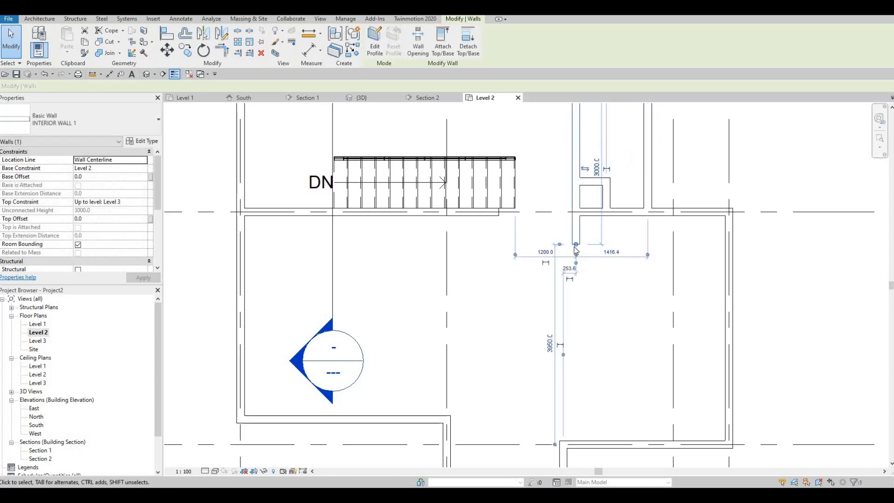
{"action": "left_click_drag", "start_coordinate": [575, 248], "coordinate": [576, 254]}
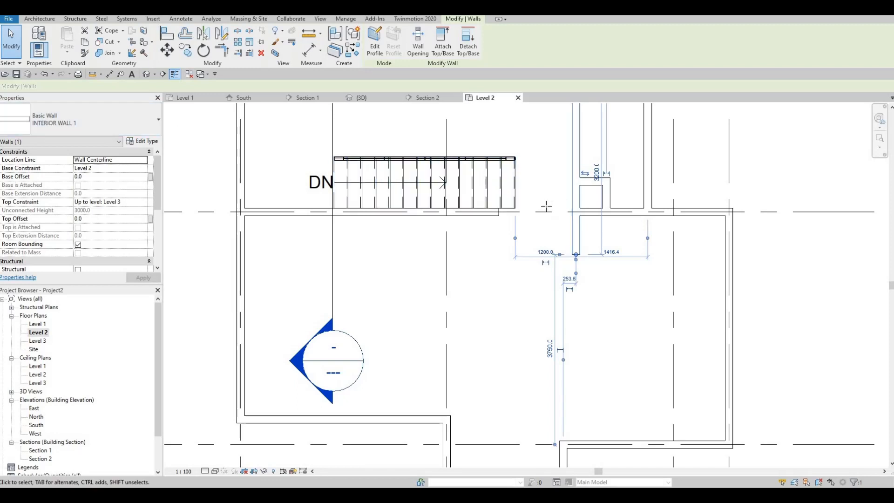
- Draw an interior wall about 1524 mm horizontally from the extended wall's end, and turn it up to the end of the grid B wall under the stair
{"action": "key", "text": "c"}
{"action": "key", "text": "s"}
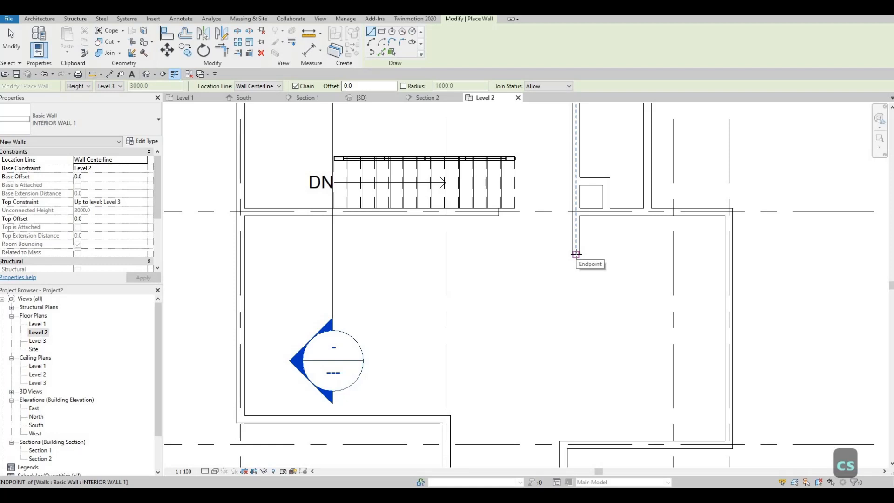
{"action": "left_click", "coordinate": [576, 255]}
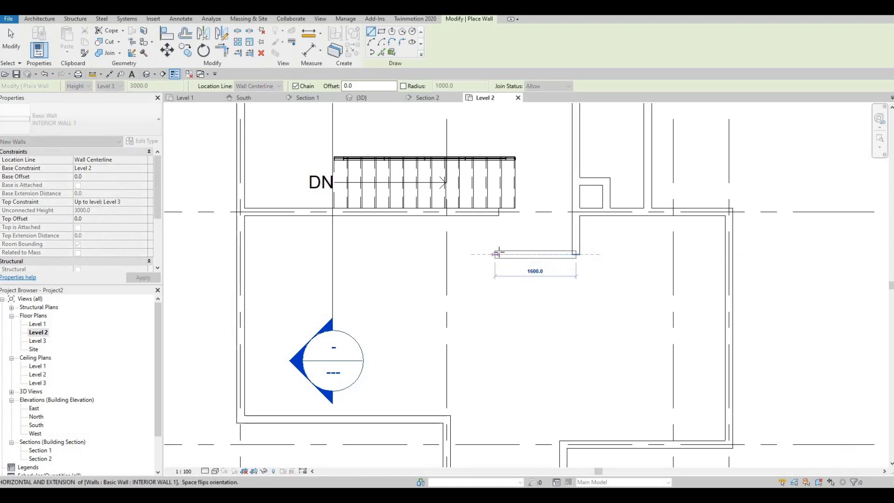
{"action": "left_click", "coordinate": [498, 254]}
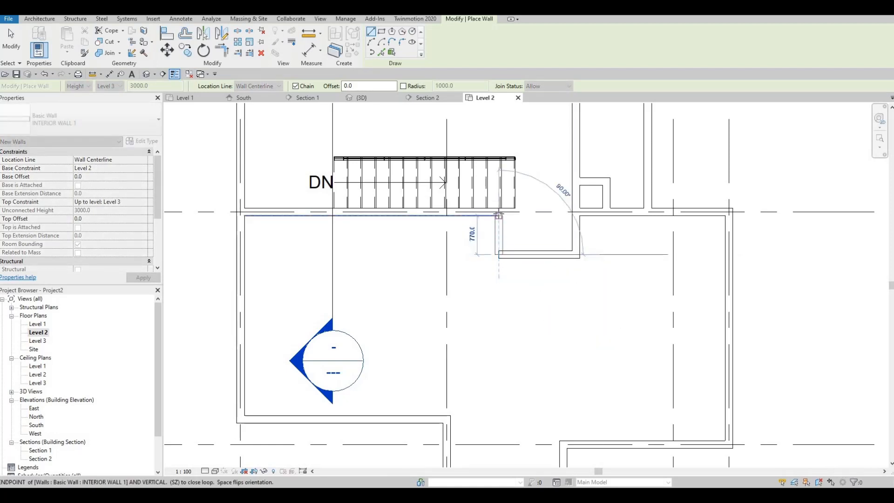
{"action": "left_click", "coordinate": [498, 216]}
{"action": "key", "text": "Escape"}
{"action": "key", "text": "Escape"}
{"action": "key", "text": "Escape"}
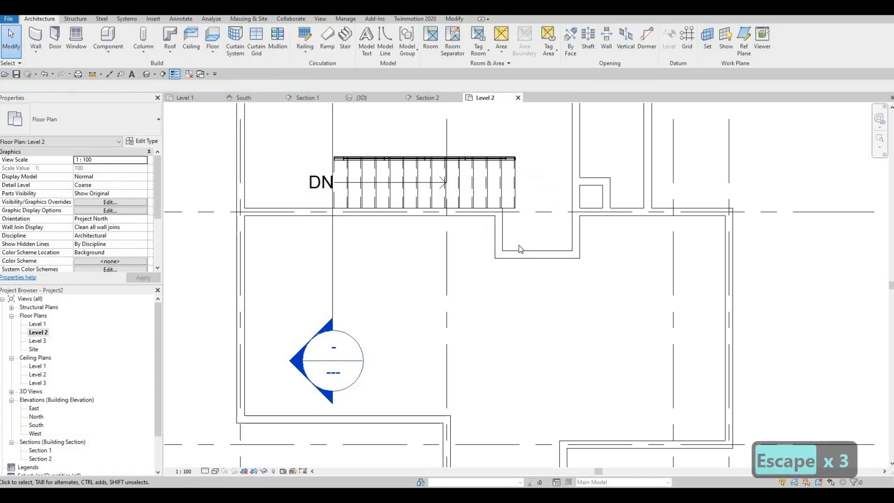
- Move the recess's short vertical wall toward the stair end, about 1354 mm from the opposite wall
{"action": "middle_click_drag", "start_coordinate": [527, 237], "coordinate": [501, 235]}
{"action": "scroll", "coordinate": [501, 235], "scroll_direction": "up", "scroll_amount": 2}
{"action": "key", "text": "Escape"}
{"action": "left_click", "coordinate": [465, 227]}
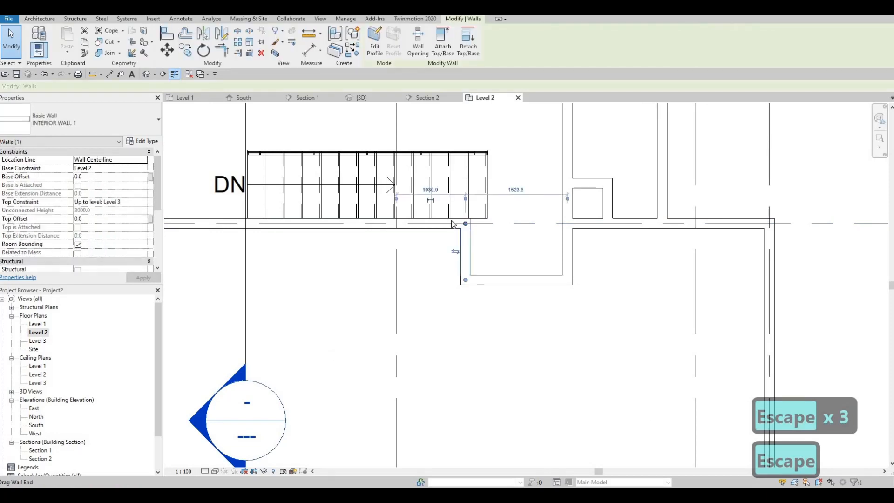
{"action": "key", "text": "Escape"}
{"action": "left_click", "coordinate": [479, 242]}
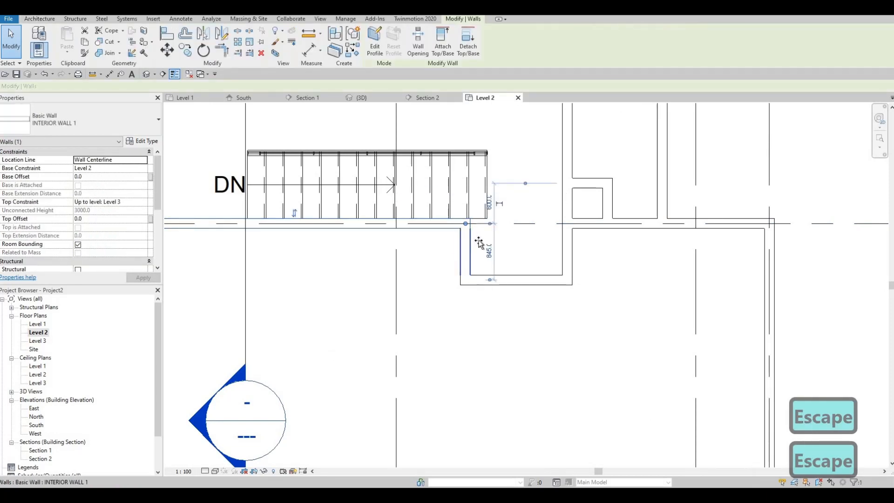
{"action": "left_click_drag", "start_coordinate": [479, 242], "coordinate": [489, 224]}
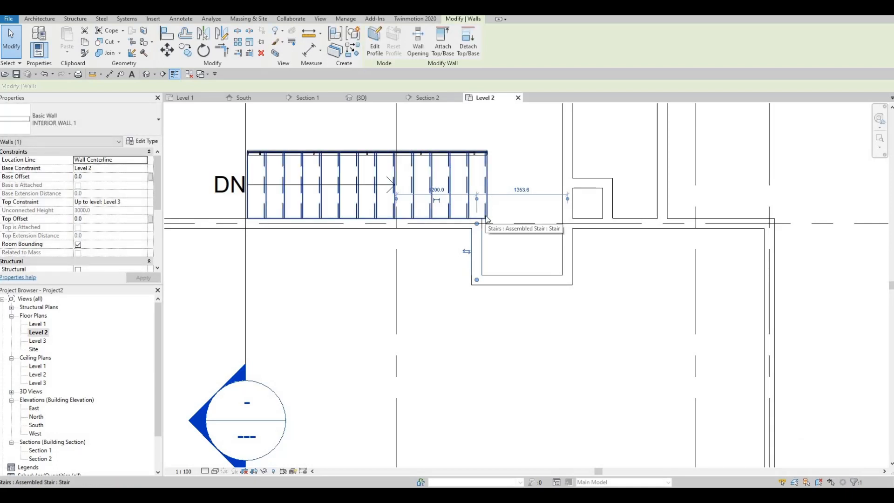
{"action": "key", "text": "c"}
{"action": "key", "text": "s"}
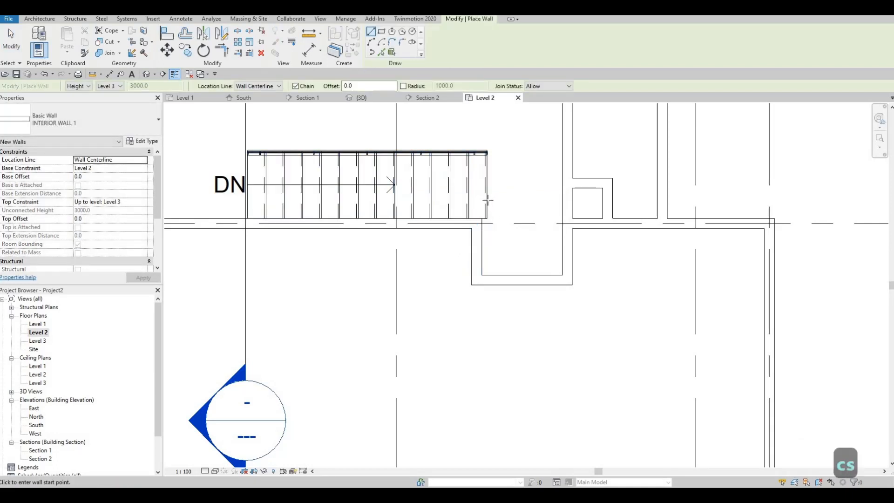
{"action": "key", "text": "Escape"}
{"action": "key", "text": "Escape"}
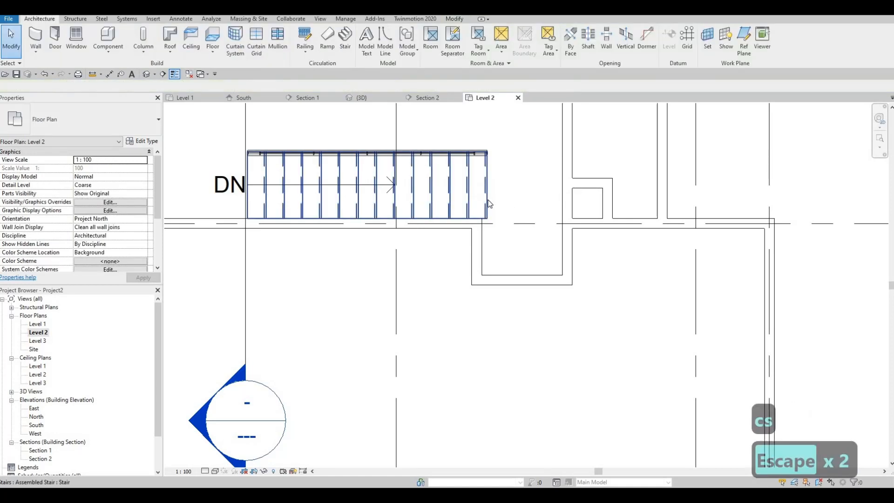
- Align the inner face of the recess's short vertical wall with the end of the stair
{"action": "key", "text": "a"}
{"action": "key", "text": "l"}
{"action": "left_click", "coordinate": [487, 207]}
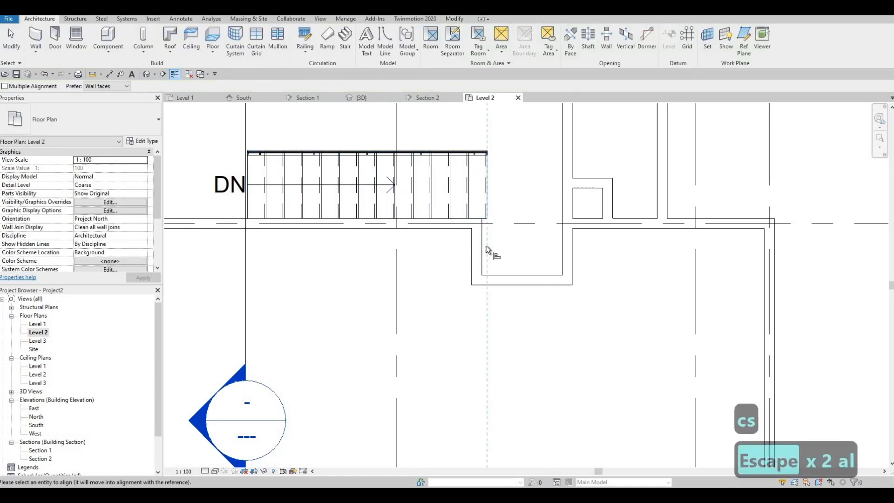
{"action": "left_click", "coordinate": [482, 242]}
{"action": "key", "text": "Escape"}
{"action": "scroll", "coordinate": [508, 270], "scroll_direction": "down", "scroll_amount": 1}
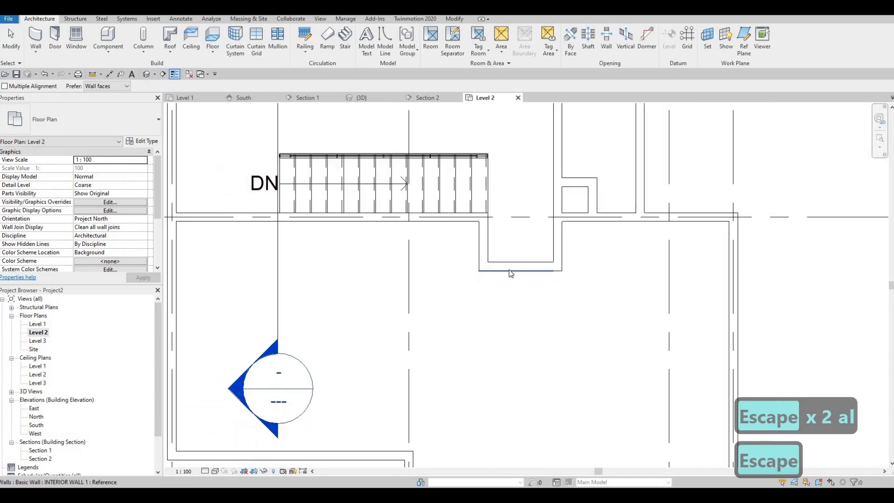
{"action": "key", "text": "Escape"}
{"action": "key", "text": "Escape"}
- Move the recess's horizontal wall outward and set its distance from the wall on grid B to 1100 mm
{"action": "left_click", "coordinate": [515, 266]}
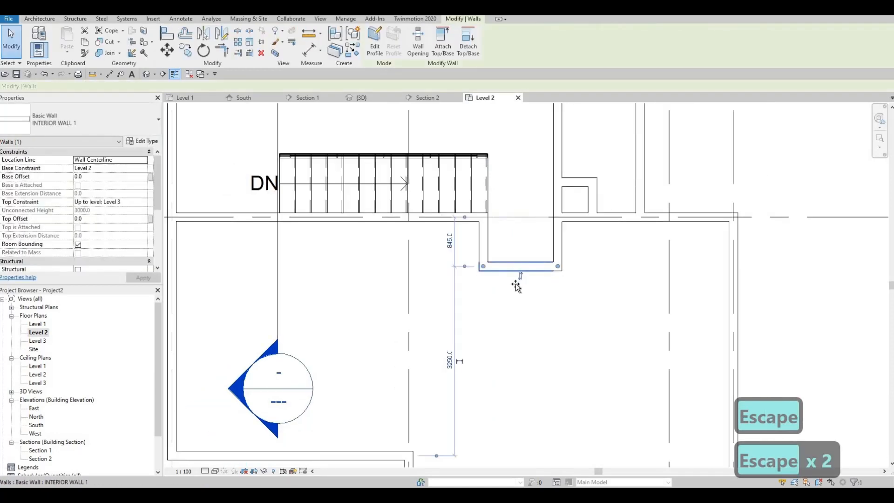
{"action": "left_click_drag", "start_coordinate": [516, 291], "coordinate": [515, 311]}
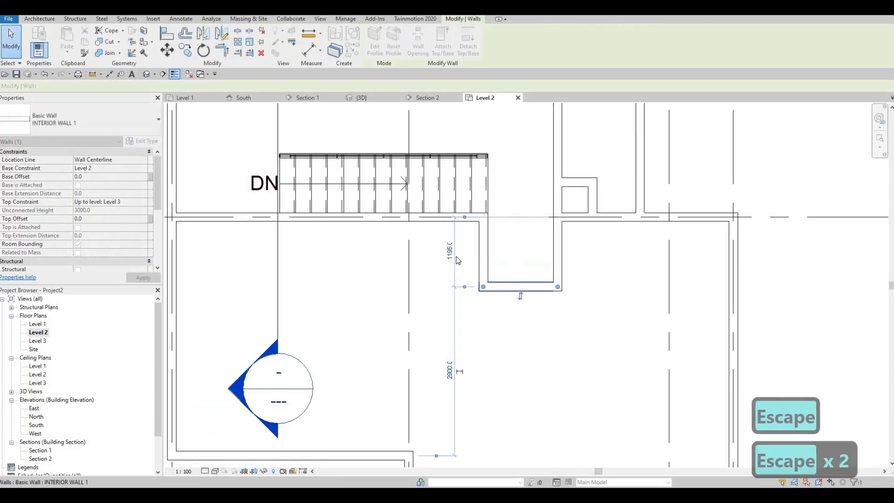
{"action": "left_click", "coordinate": [452, 252]}
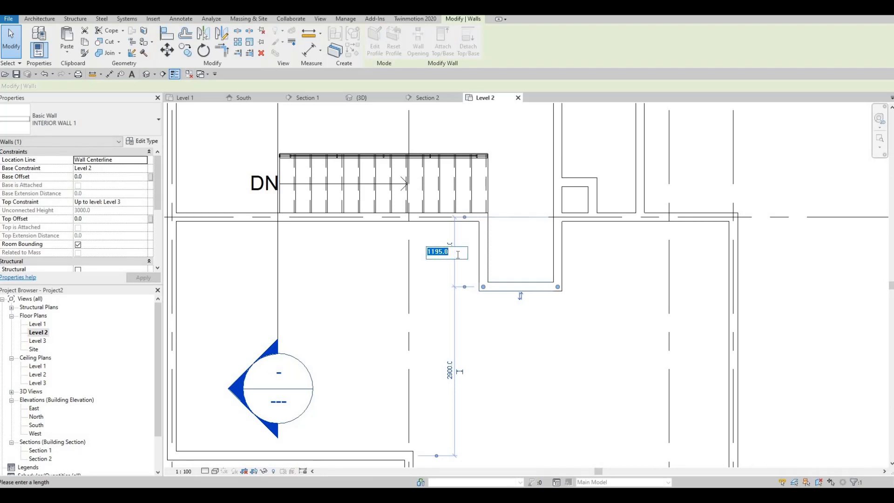
{"action": "type", "text": "11"}
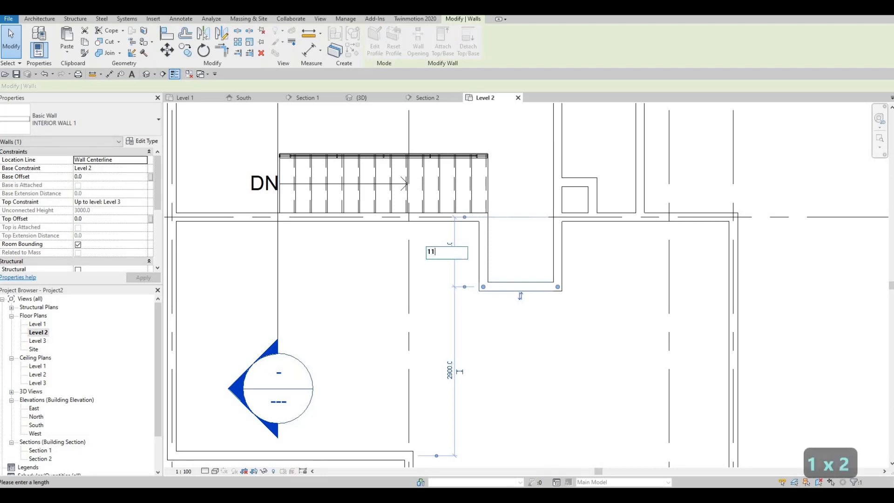
{"action": "type", "text": "00"}
{"action": "key", "text": "Return"}
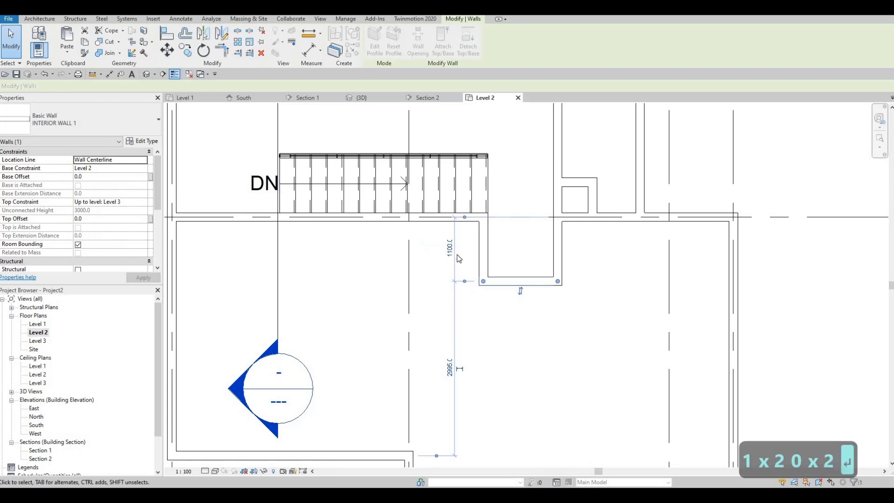
{"action": "key", "text": "Escape"}
{"action": "key", "text": "Escape"}
{"action": "middle_click_drag", "start_coordinate": [514, 282], "coordinate": [486, 234]}
{"action": "scroll", "coordinate": [487, 233], "scroll_direction": "down", "scroll_amount": 2}
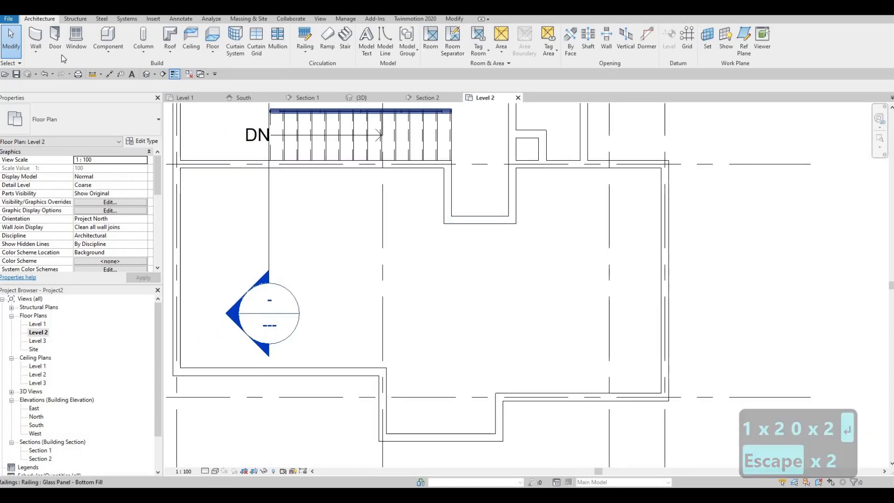
{"action": "middle_click_drag", "start_coordinate": [452, 229], "coordinate": [446, 188]}
{"action": "scroll", "coordinate": [441, 298], "scroll_direction": "down", "scroll_amount": 3}
{"action": "scroll", "coordinate": [445, 216], "scroll_direction": "up", "scroll_amount": 1}
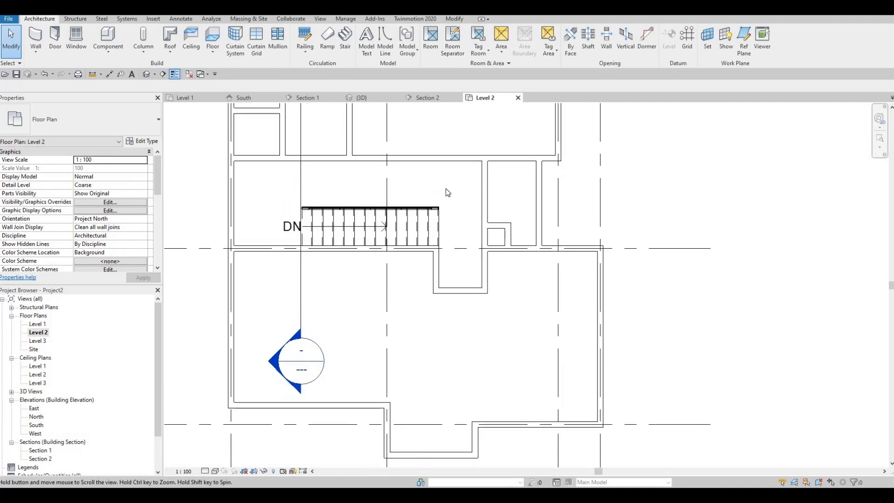
- Draw an interior wall 600 mm horizontally from the exterior wall's corner above grid C, and turn it up about 2995 mm, level with the recess
{"action": "scroll", "coordinate": [446, 188], "scroll_direction": "down", "scroll_amount": 1}
{"action": "left_click", "coordinate": [37, 37]}
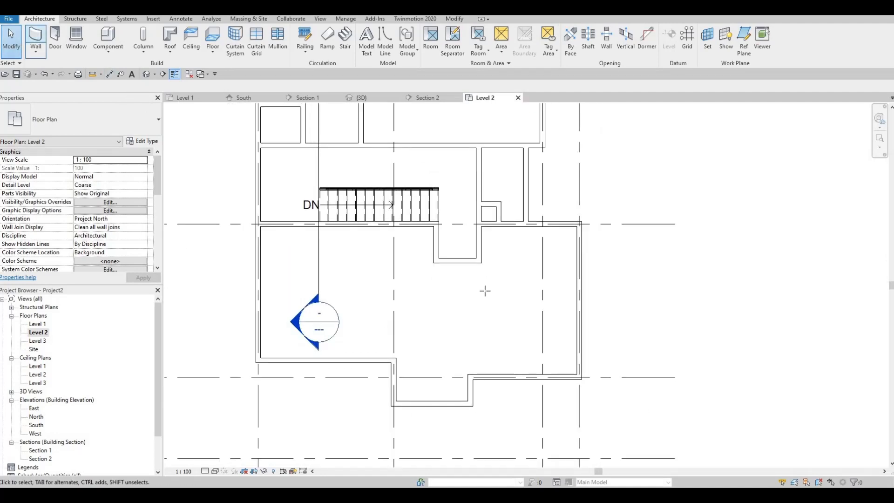
{"action": "middle_click_drag", "start_coordinate": [484, 287], "coordinate": [447, 285]}
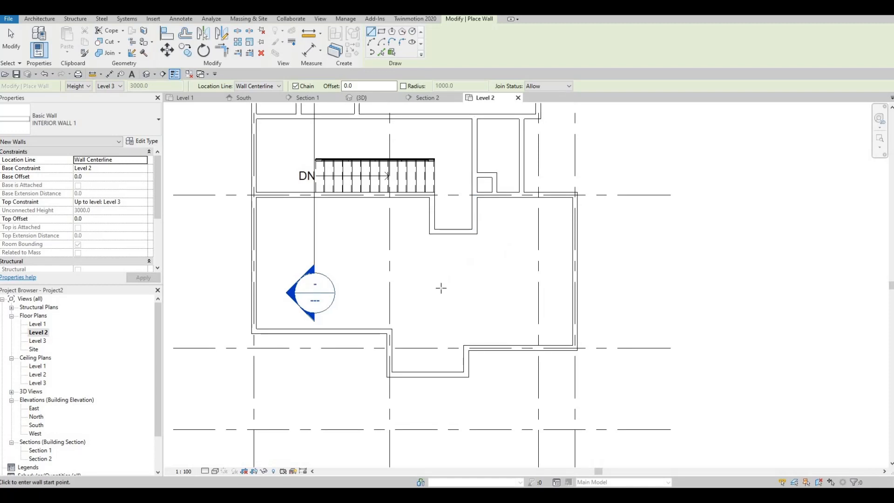
{"action": "middle_click_drag", "start_coordinate": [420, 279], "coordinate": [419, 271]}
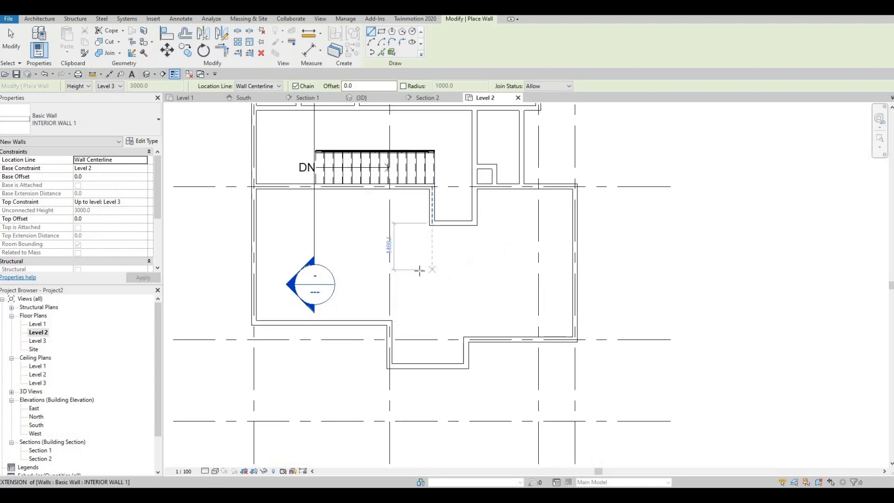
{"action": "middle_click_drag", "start_coordinate": [421, 307], "coordinate": [398, 258]}
{"action": "scroll", "coordinate": [398, 256], "scroll_direction": "up", "scroll_amount": 2}
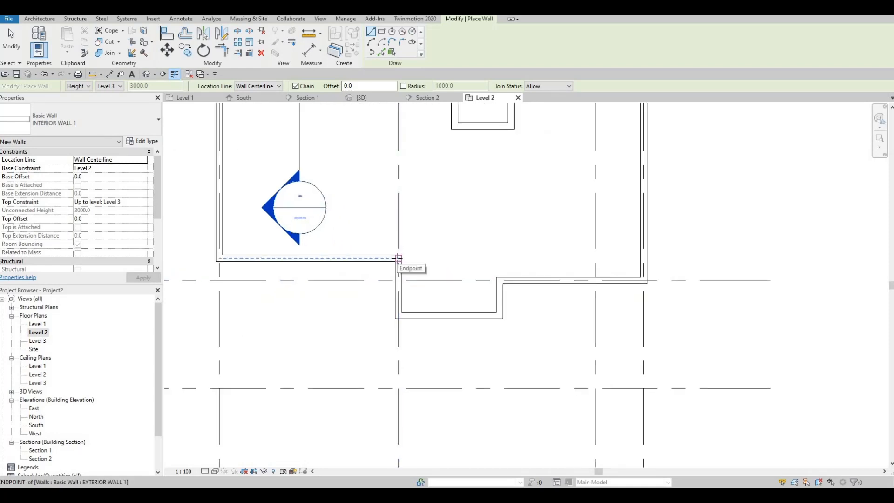
{"action": "left_click", "coordinate": [398, 257]}
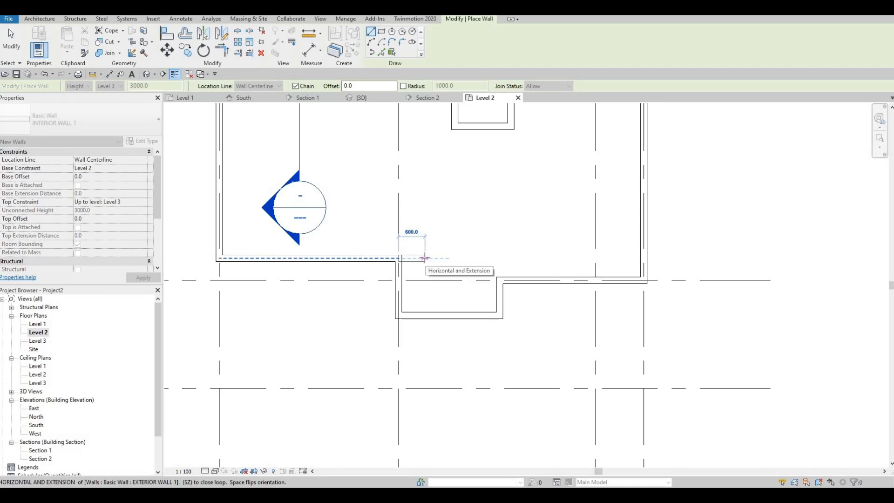
{"action": "left_click", "coordinate": [426, 258]}
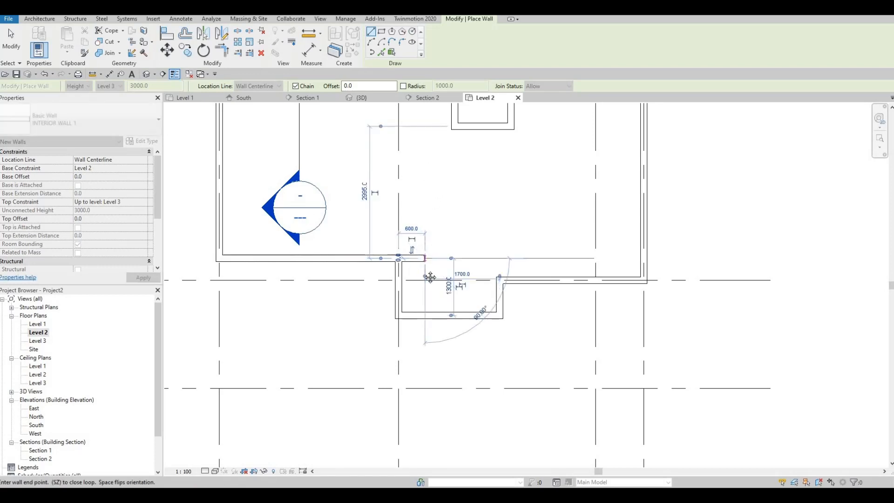
{"action": "middle_click_drag", "start_coordinate": [425, 137], "coordinate": [417, 235]}
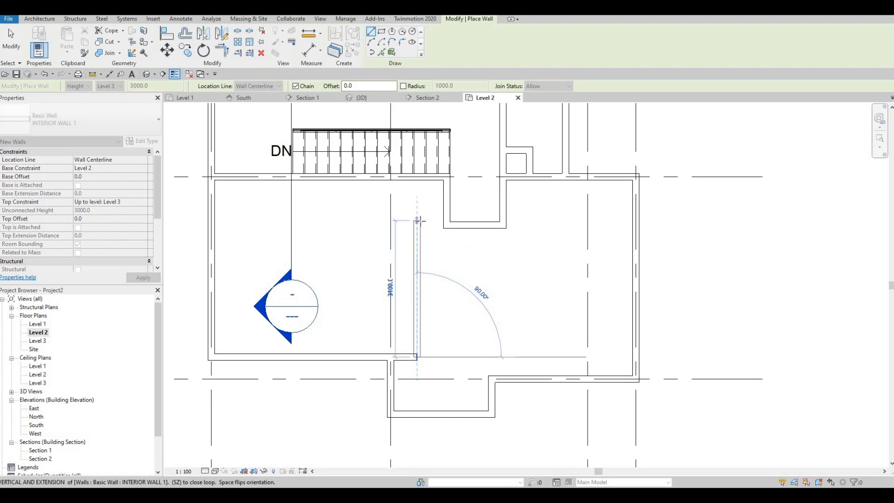
{"action": "left_click", "coordinate": [419, 227]}
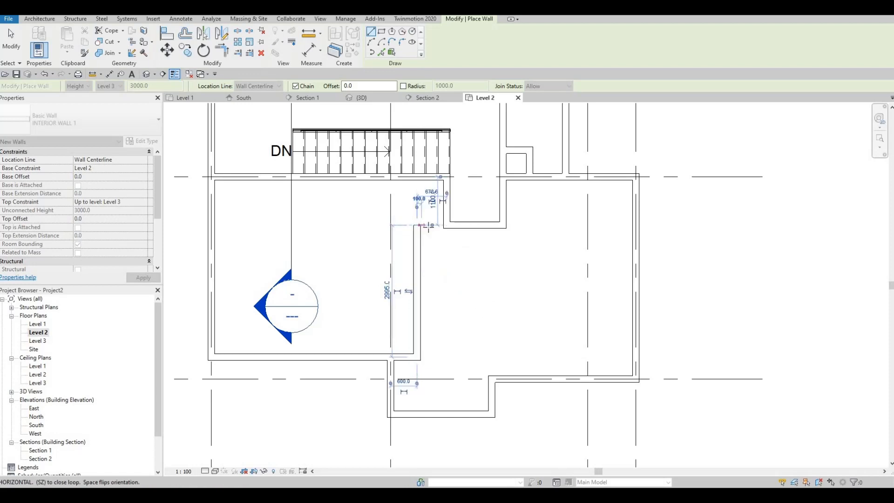
{"action": "key", "text": "Escape"}
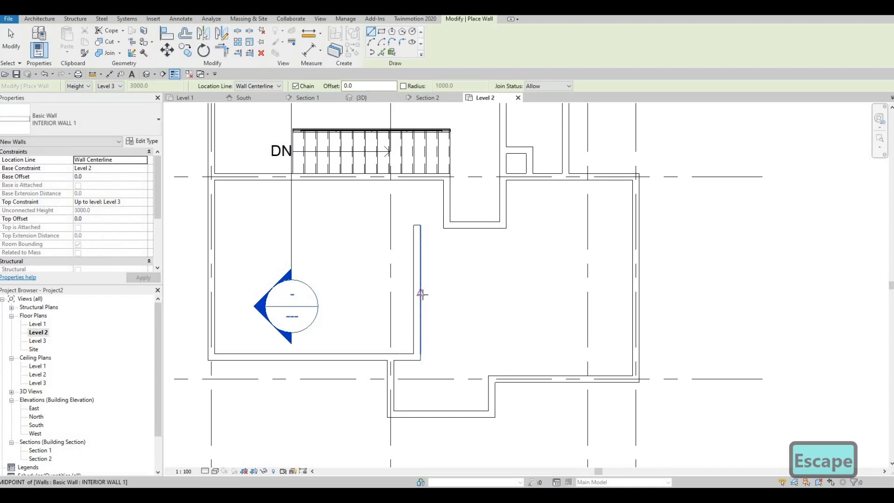
- Trim the new vertical wall and the recess's horizontal wall so they meet in a corner
{"action": "key", "text": "t"}
{"action": "key", "text": "r"}
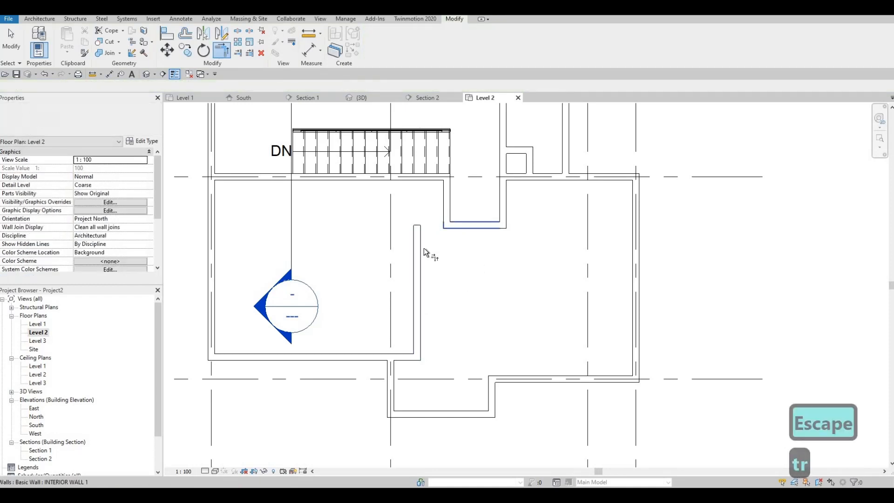
{"action": "left_click", "coordinate": [424, 259]}
{"action": "key", "text": "Escape"}
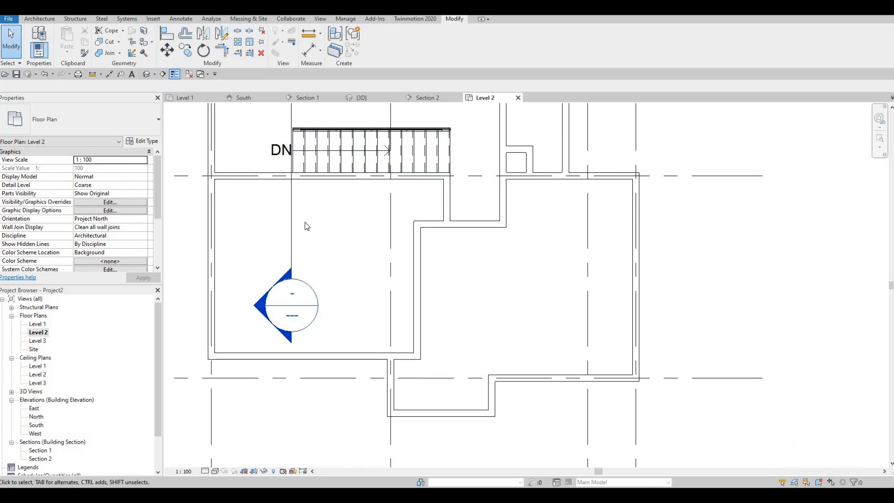
- Draw an interior wall 800 mm down from the grid B wall under the stair, and turn it horizontally to the left exterior wall
{"action": "middle_click_drag", "start_coordinate": [239, 250], "coordinate": [307, 252]}
{"action": "scroll", "coordinate": [382, 273], "scroll_direction": "down", "scroll_amount": 2}
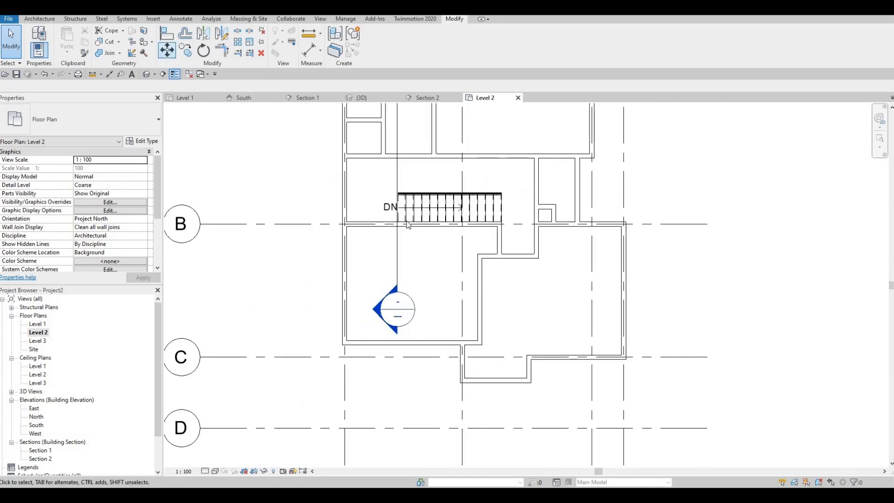
{"action": "left_click", "coordinate": [480, 280]}
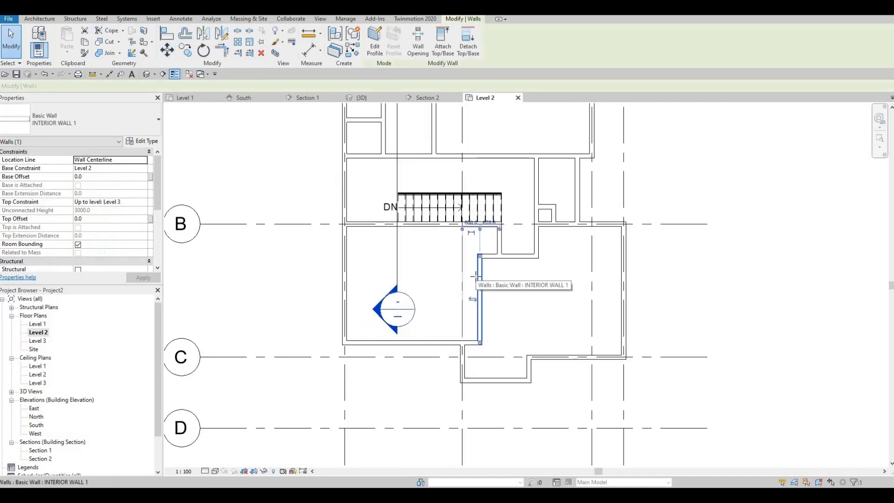
{"action": "key", "text": "c"}
{"action": "key", "text": "s"}
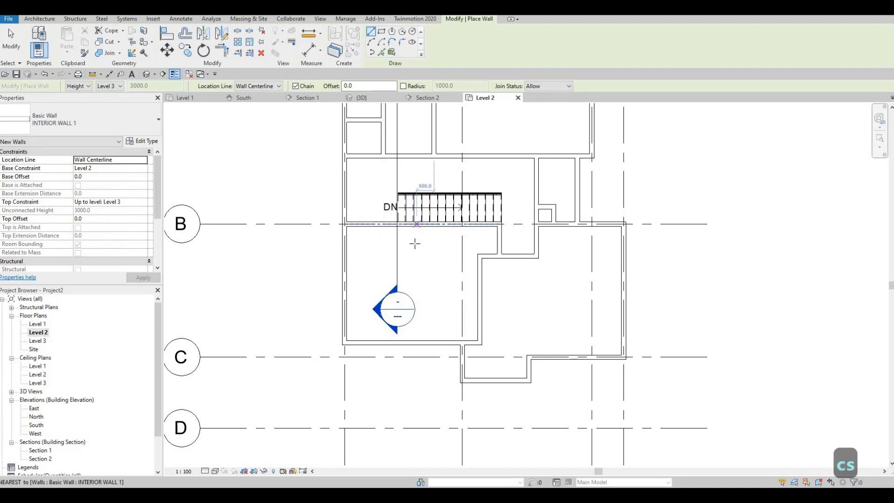
{"action": "left_click", "coordinate": [417, 224]}
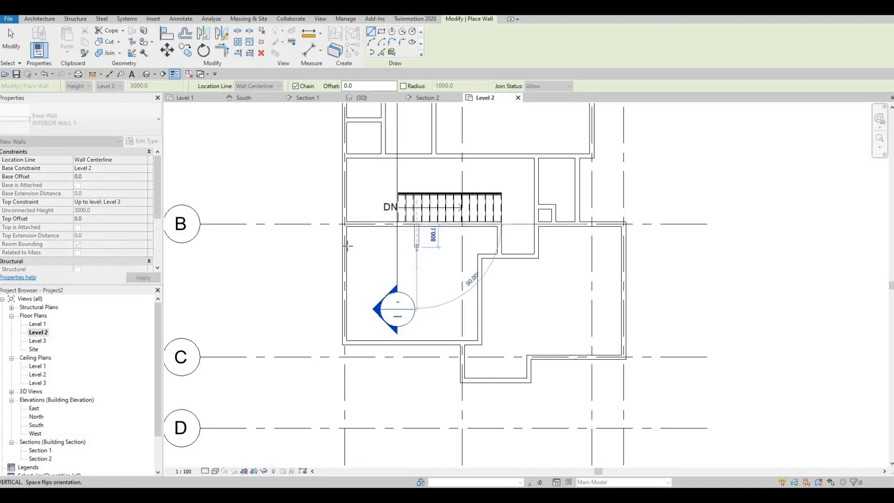
{"action": "left_click", "coordinate": [417, 247]}
{"action": "left_click", "coordinate": [344, 247]}
{"action": "key", "text": "Escape"}
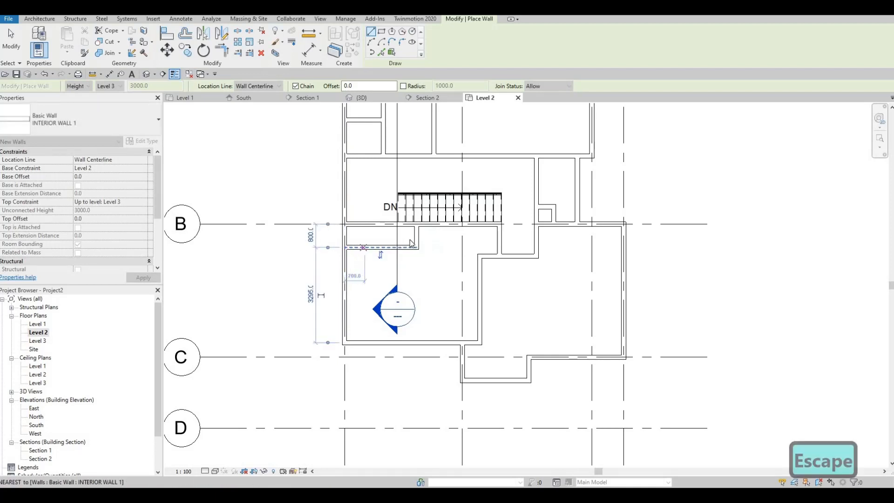
{"action": "key", "text": "Escape"}
- Set the new short vertical wall's distance from the left exterior wall to 2400 mm
{"action": "left_click", "coordinate": [416, 240]}
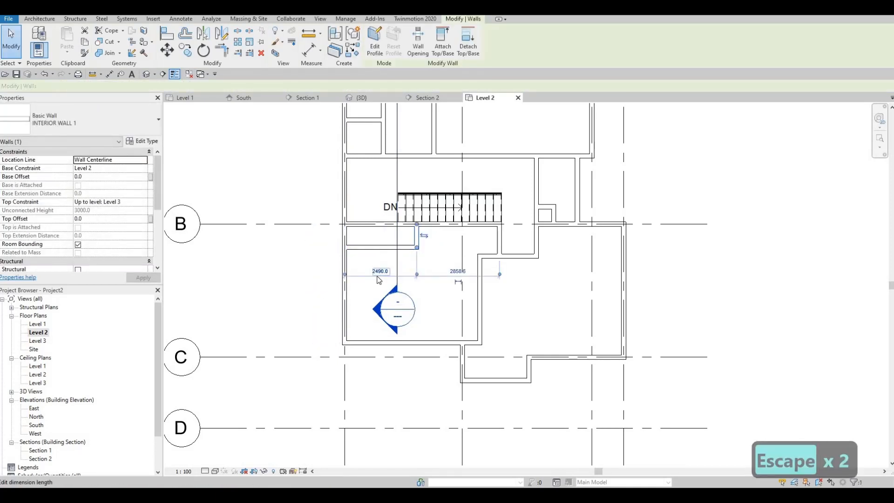
{"action": "scroll", "coordinate": [379, 280], "scroll_direction": "up", "scroll_amount": 2}
{"action": "left_click", "coordinate": [384, 285]}
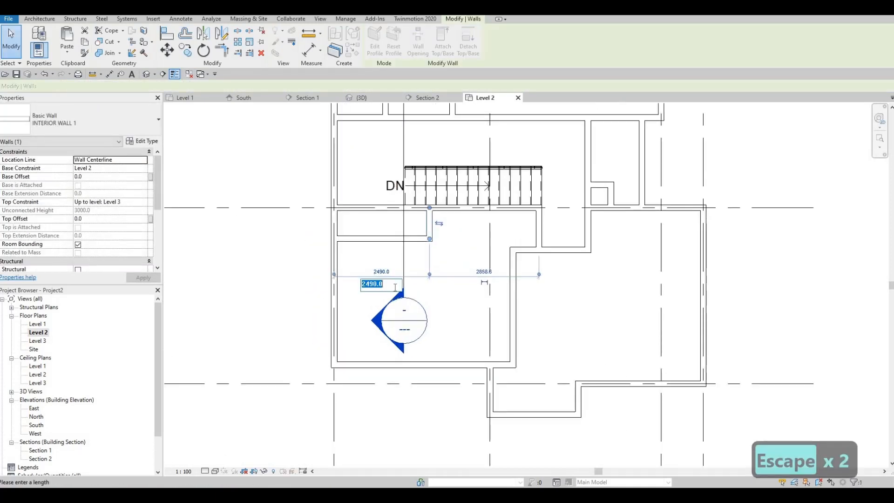
{"action": "type", "text": "2400"}
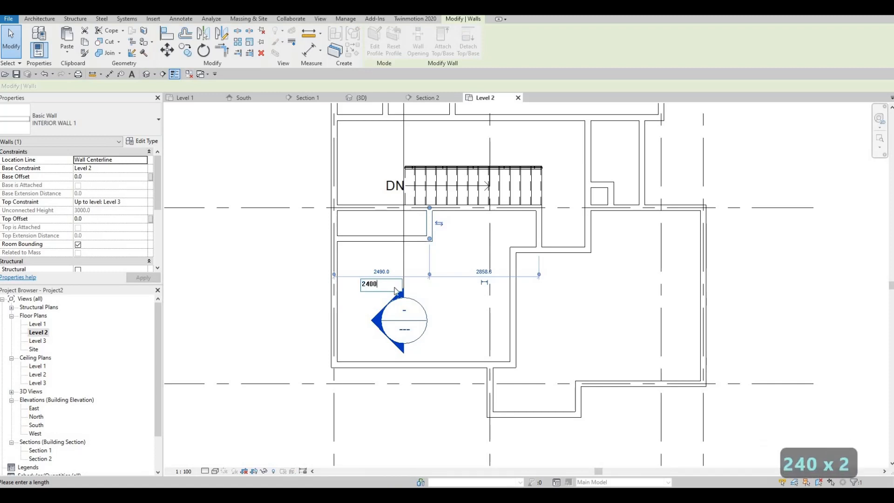
{"action": "key", "text": "Return"}
{"action": "key", "text": "Escape"}
{"action": "key", "text": "Escape"}
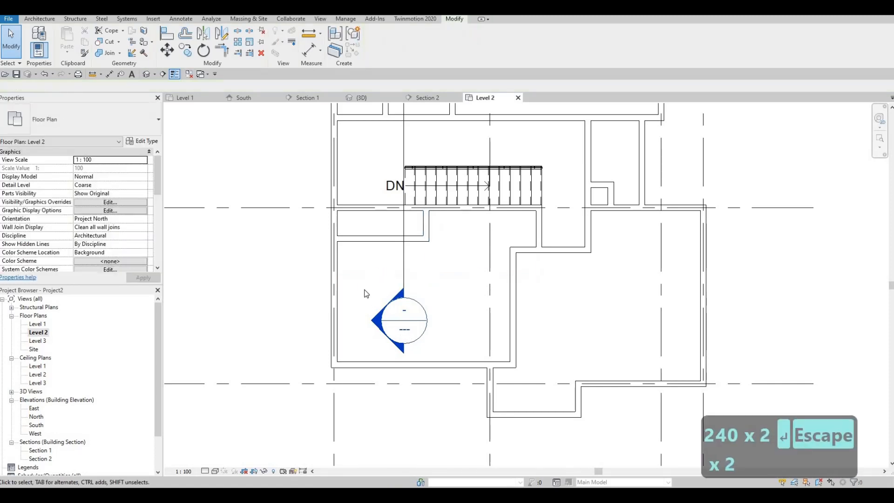
- Extend the vertical wall at the stair end past the recess's horizontal wall, to about 2600 mm from grid B
{"action": "middle_click_drag", "start_coordinate": [504, 331], "coordinate": [462, 291]}
{"action": "middle_click_drag", "start_coordinate": [507, 226], "coordinate": [494, 233]}
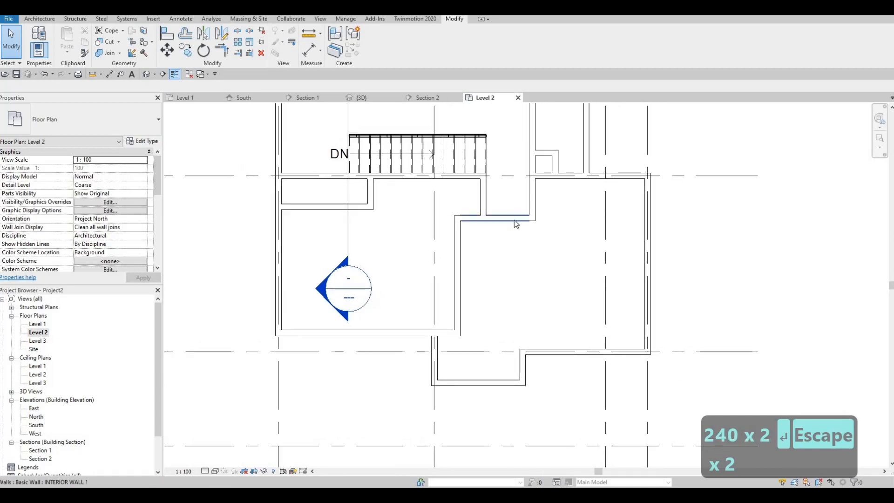
{"action": "left_click", "coordinate": [485, 215]}
{"action": "left_click_drag", "start_coordinate": [486, 267], "coordinate": [483, 276]}
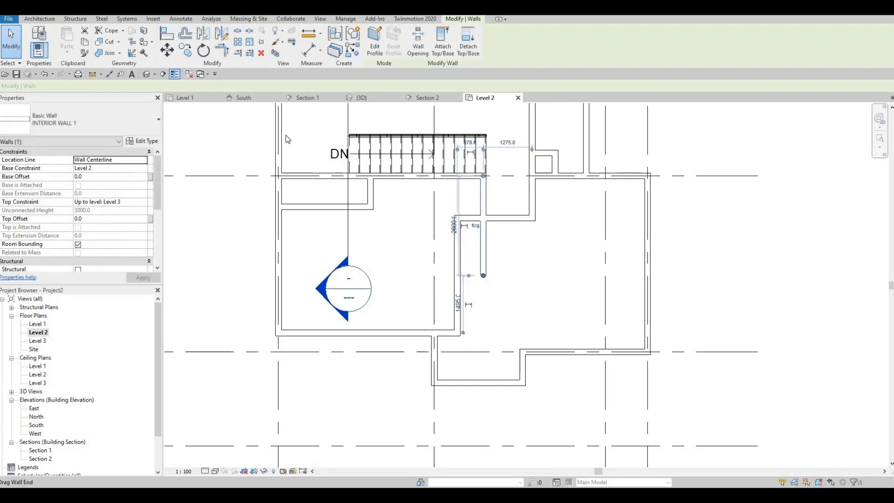
- Draw a short horizontal interior wall closing the gap between the extended wall's lower end and the neighbouring long vertical wall
{"action": "left_click", "coordinate": [40, 19]}
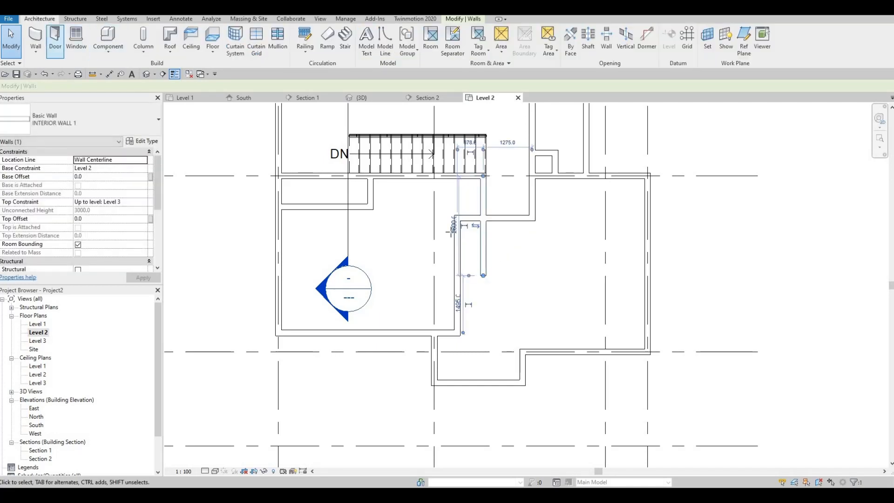
{"action": "key", "text": "w"}
{"action": "key", "text": "a"}
{"action": "left_click", "coordinate": [460, 276]}
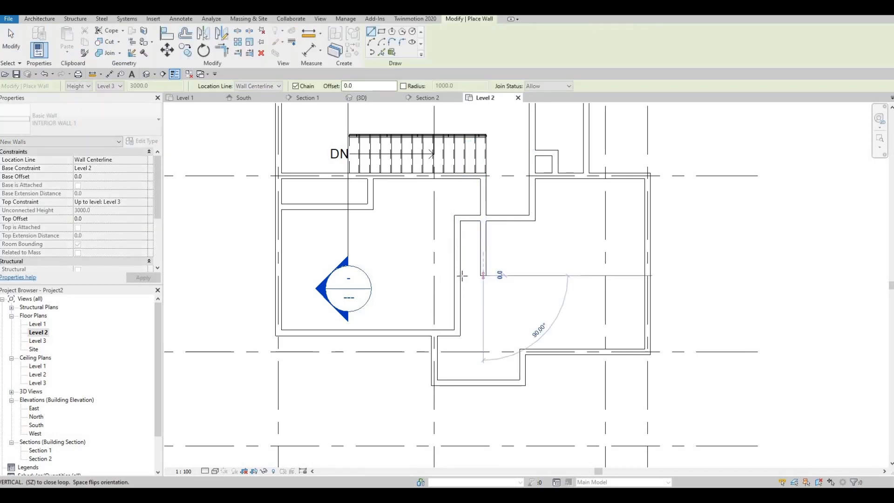
{"action": "key", "text": "Escape"}
{"action": "key", "text": "Escape"}
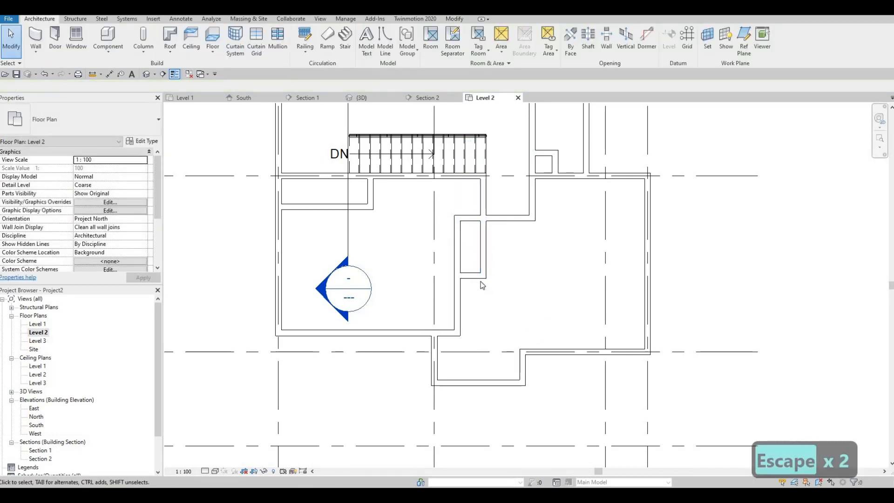
- Set the short closing wall's distance from the recess's horizontal wall to 2000 mm
{"action": "left_click", "coordinate": [471, 278]}
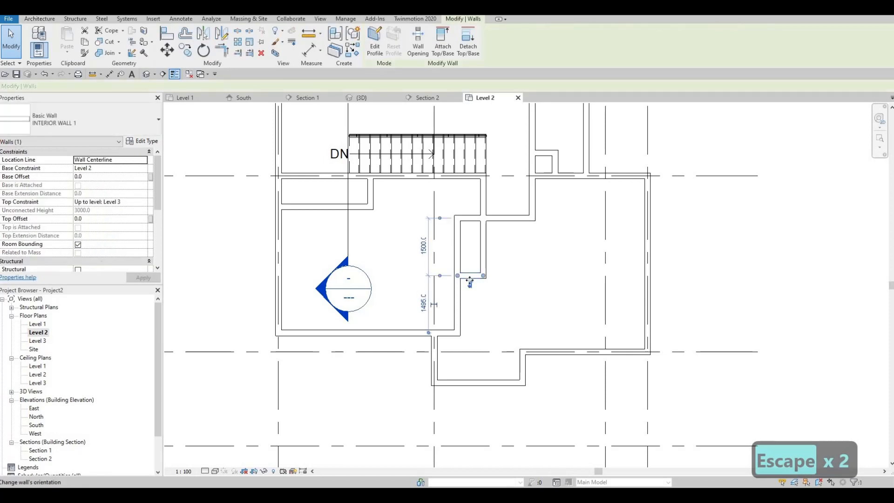
{"action": "left_click", "coordinate": [424, 246]}
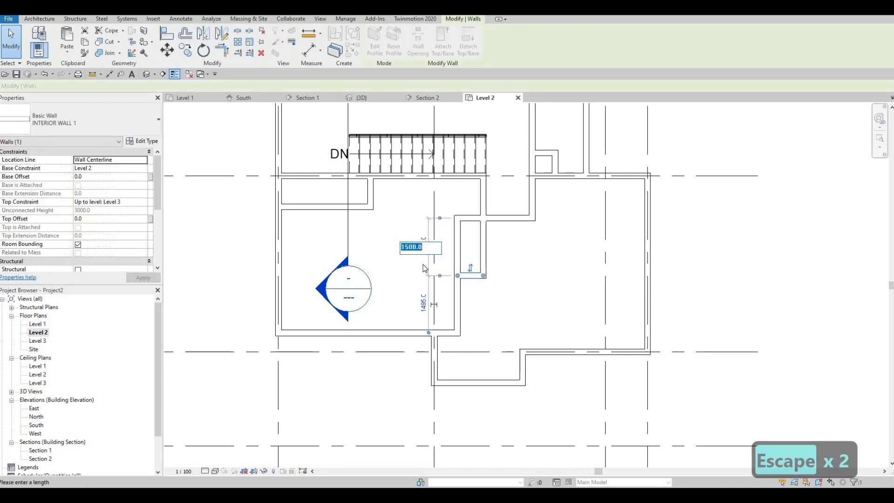
{"action": "type", "text": "2"}
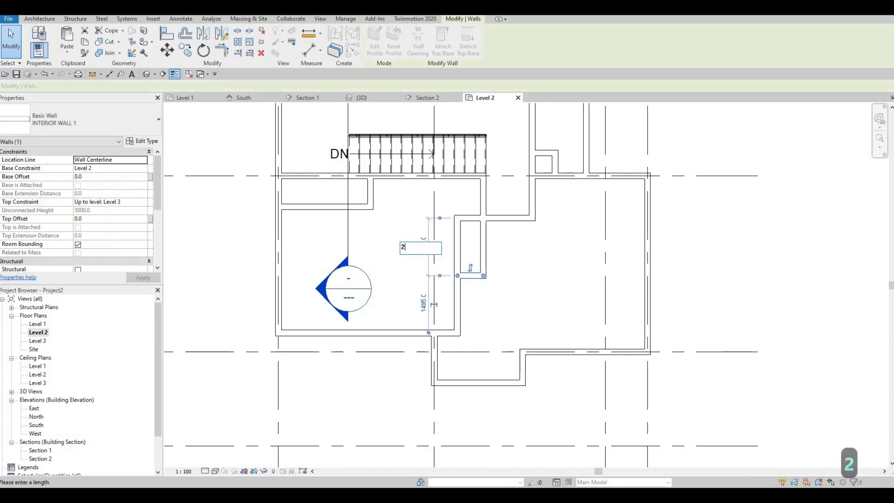
{"action": "type", "text": "000"}
{"action": "key", "text": "Return"}
{"action": "key", "text": "Escape"}
{"action": "key", "text": "Escape"}
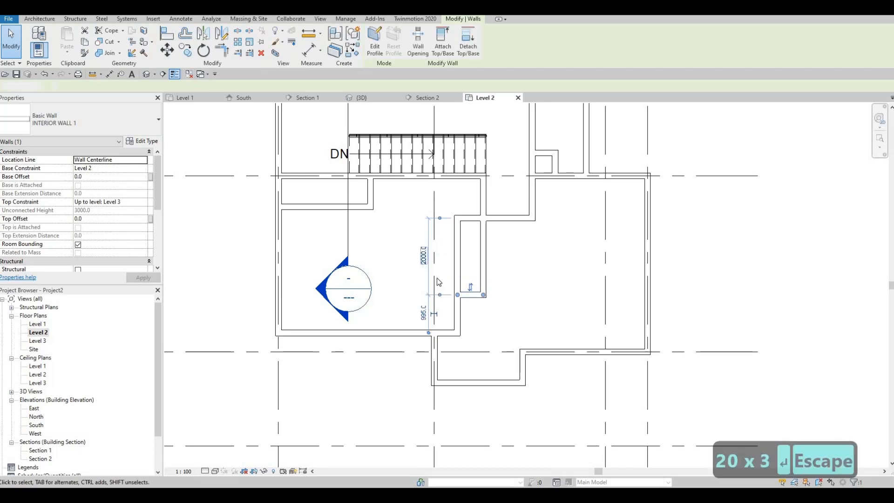
- Set the distance of the long vertical wall beside the narrow enclosure from the nearest vertical grid line to 400 mm
{"action": "middle_click_drag", "start_coordinate": [472, 330], "coordinate": [459, 269]}
{"action": "scroll", "coordinate": [451, 287], "scroll_direction": "up", "scroll_amount": 1}
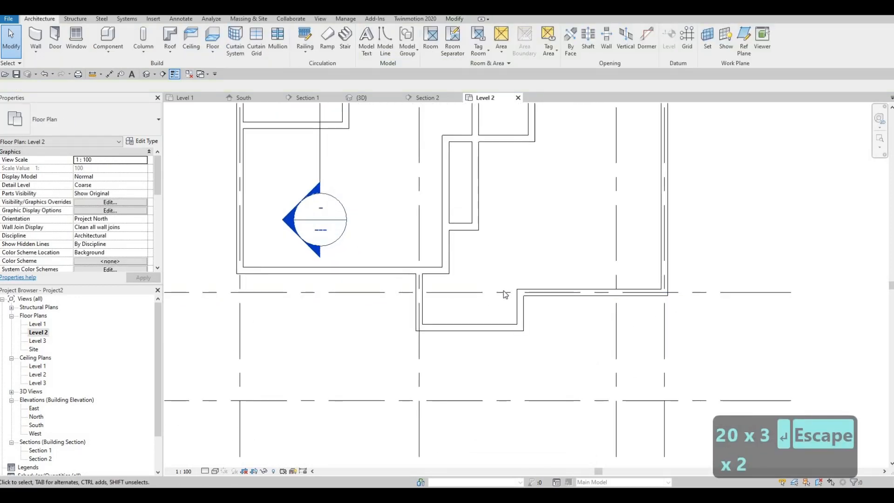
{"action": "middle_click_drag", "start_coordinate": [517, 267], "coordinate": [511, 264]}
{"action": "middle_click_drag", "start_coordinate": [525, 206], "coordinate": [495, 259]}
{"action": "middle_click_drag", "start_coordinate": [441, 220], "coordinate": [441, 222]}
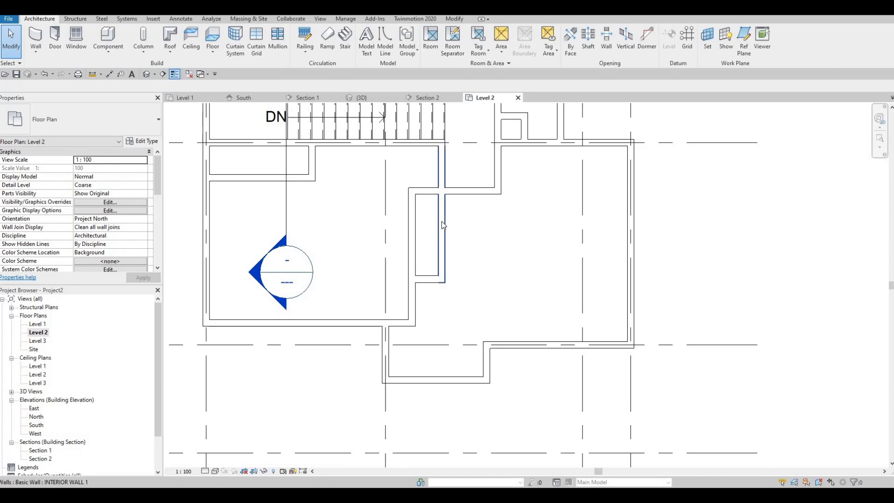
{"action": "left_click", "coordinate": [409, 201]}
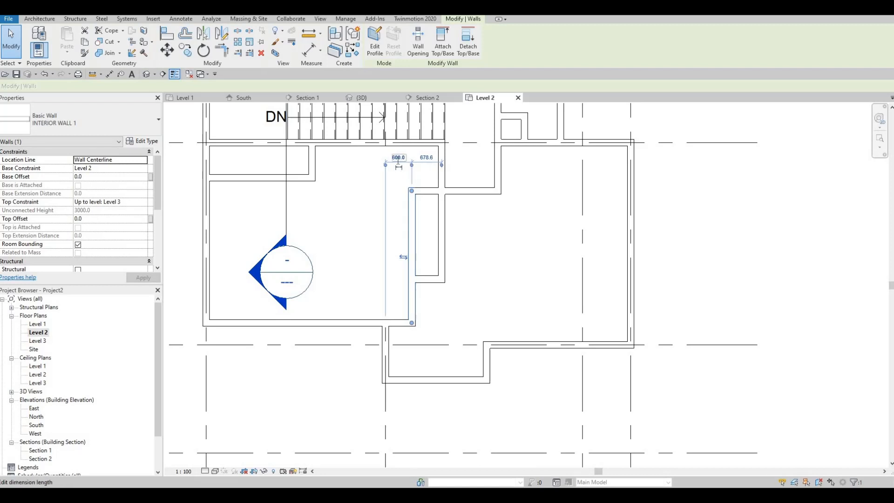
{"action": "left_click", "coordinate": [404, 178]}
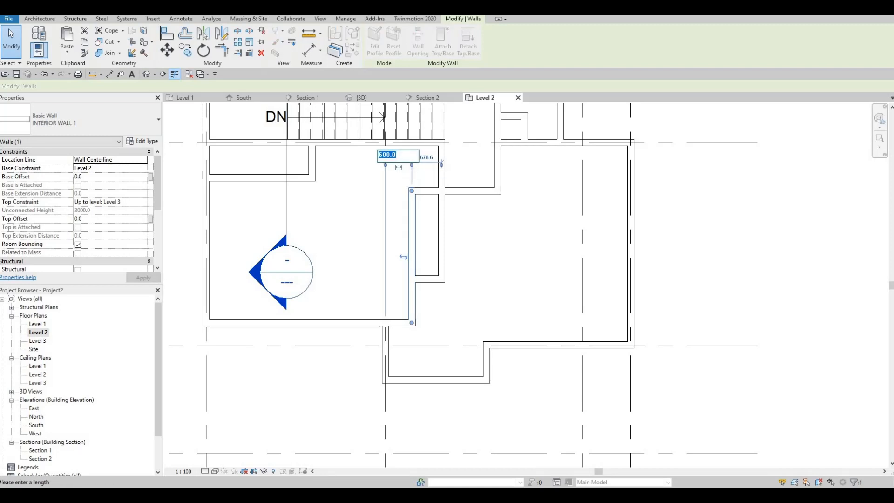
{"action": "type", "text": "400"}
{"action": "key", "text": "Return"}
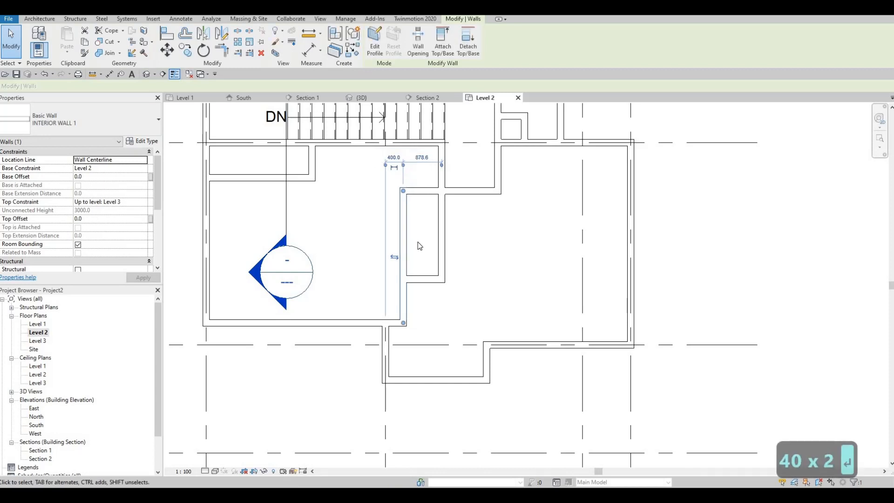
{"action": "key", "text": "Escape"}
{"action": "key", "text": "Escape"}
{"action": "scroll", "coordinate": [514, 228], "scroll_direction": "down", "scroll_amount": 3}
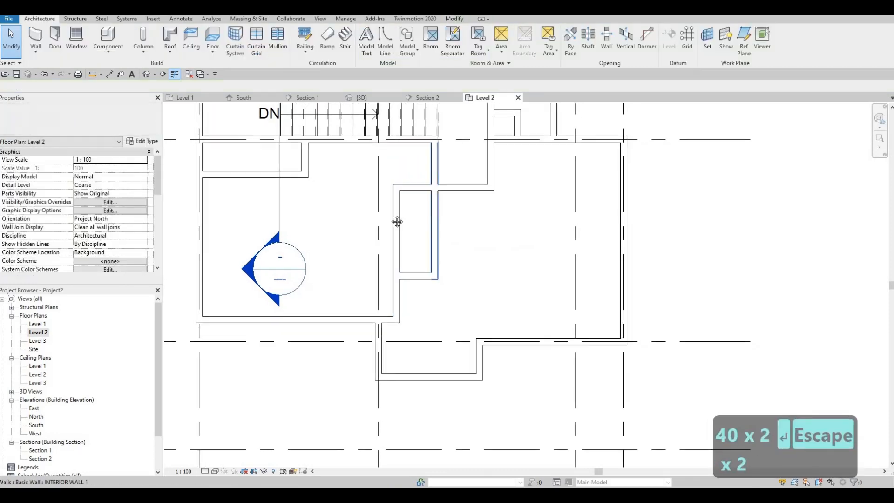
- Look over the Level 2 wall layout from the rooms below the stair up to grid A
{"action": "middle_click_drag", "start_coordinate": [489, 224], "coordinate": [484, 244]}
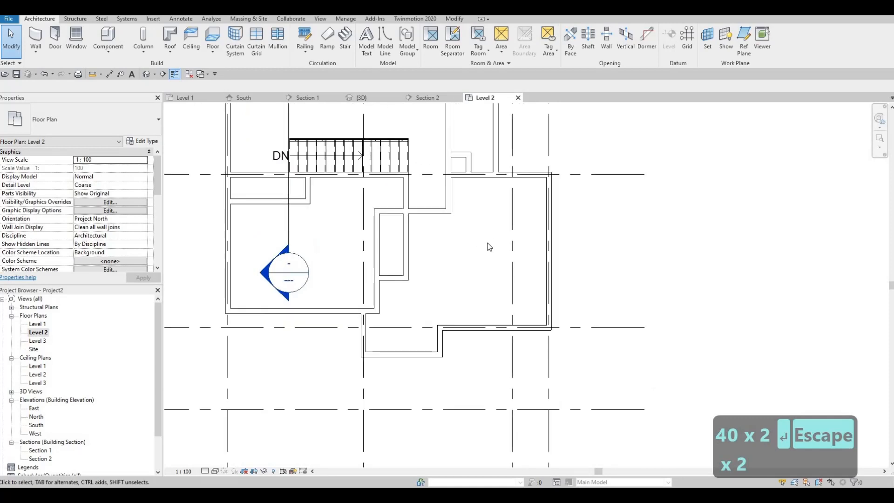
{"action": "middle_click_drag", "start_coordinate": [468, 275], "coordinate": [458, 221]}
{"action": "scroll", "coordinate": [479, 315], "scroll_direction": "down", "scroll_amount": 1}
{"action": "middle_click_drag", "start_coordinate": [493, 330], "coordinate": [490, 306]}
{"action": "scroll", "coordinate": [462, 250], "scroll_direction": "down", "scroll_amount": 2}
{"action": "middle_click_drag", "start_coordinate": [462, 250], "coordinate": [478, 329]}
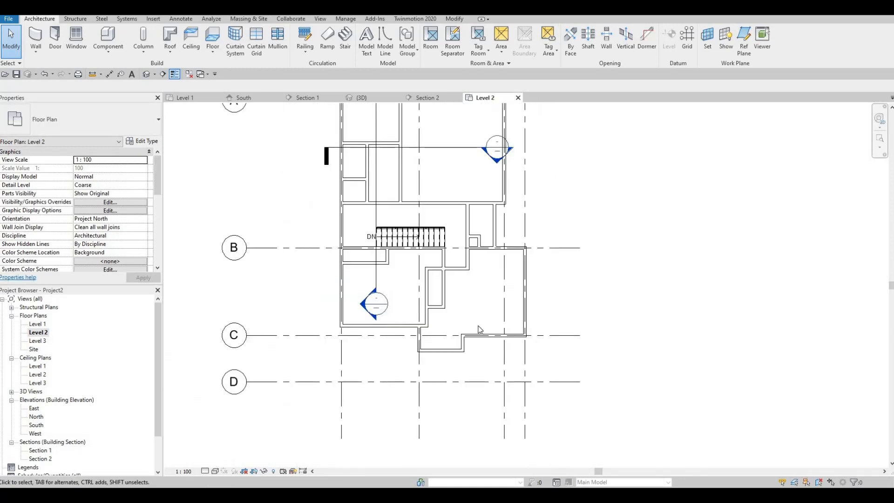
{"action": "scroll", "coordinate": [353, 175], "scroll_direction": "down", "scroll_amount": 1}
{"action": "middle_click_drag", "start_coordinate": [353, 175], "coordinate": [378, 257]}
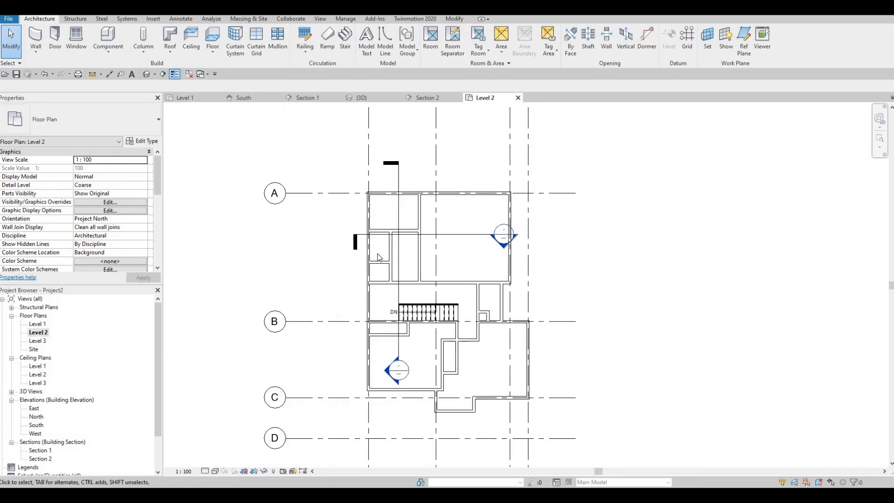
- Place a 750 x 2000mm M_Door-Interior-Single-1_Panel-Wood door in the grid A corner room's vertical partition, 600 mm from that room's lower wall
{"action": "left_click", "coordinate": [55, 39]}
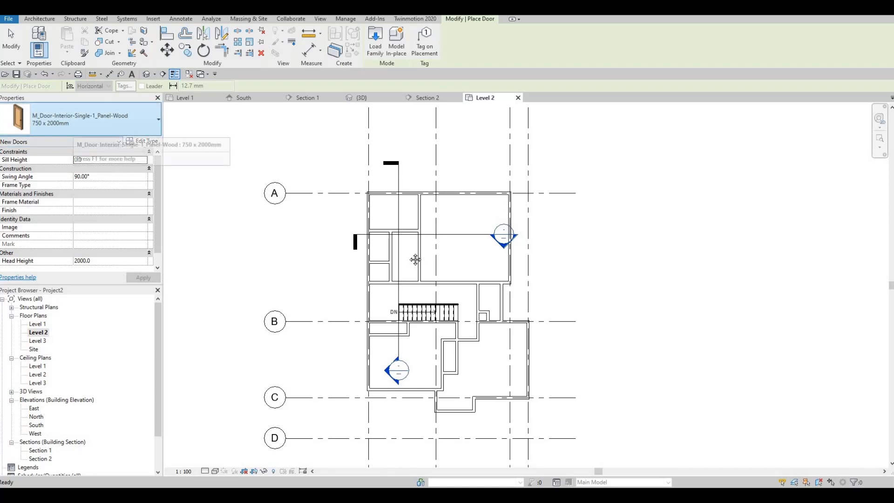
{"action": "middle_click_drag", "start_coordinate": [448, 283], "coordinate": [426, 253]}
{"action": "middle_click_drag", "start_coordinate": [381, 212], "coordinate": [353, 222]}
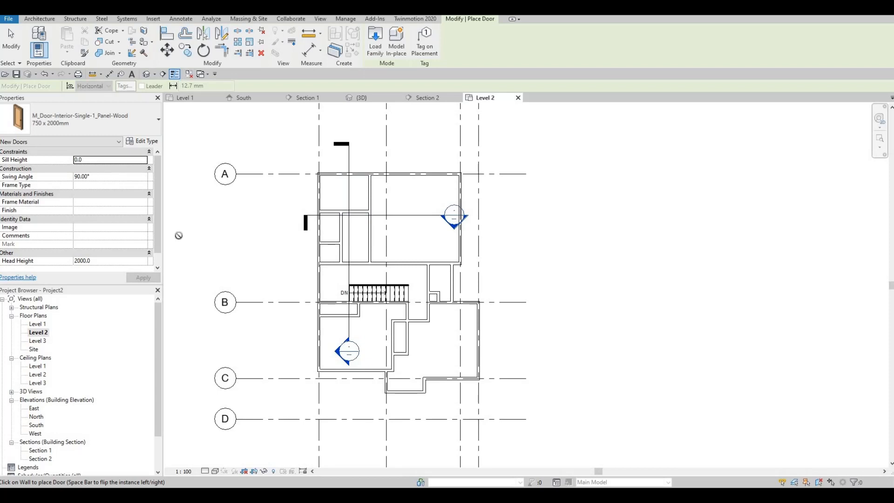
{"action": "scroll", "coordinate": [370, 198], "scroll_direction": "up", "scroll_amount": 2}
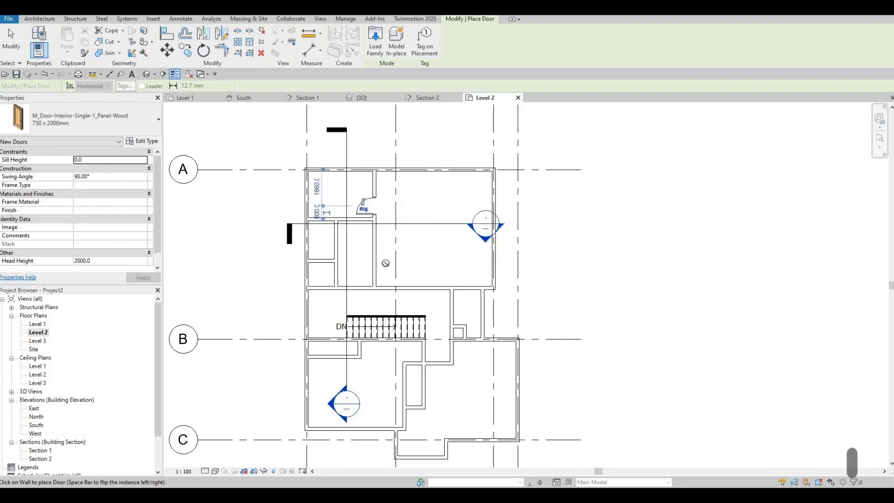
{"action": "left_click", "coordinate": [373, 206]}
- Place two 750 x 2000mm single doors in the horizontal wall above the stair, one on each side of the partition, 600 mm from it
{"action": "middle_click_drag", "start_coordinate": [361, 284], "coordinate": [361, 258]}
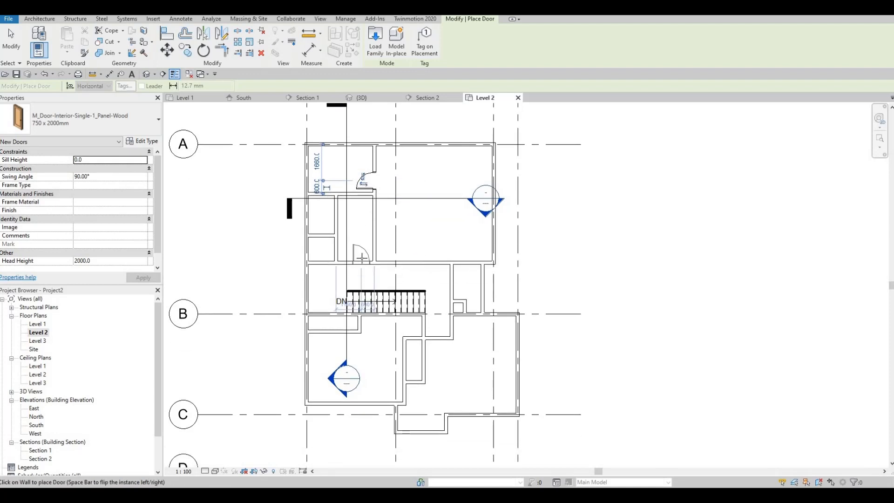
{"action": "left_click", "coordinate": [362, 258]}
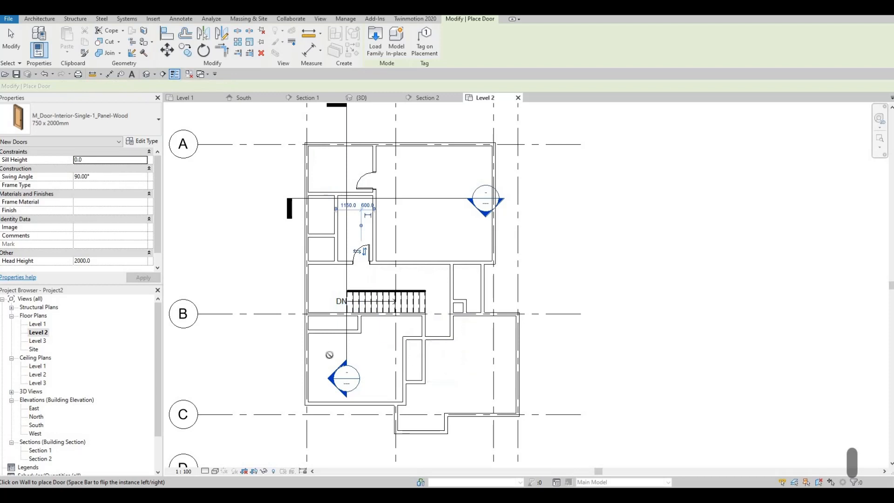
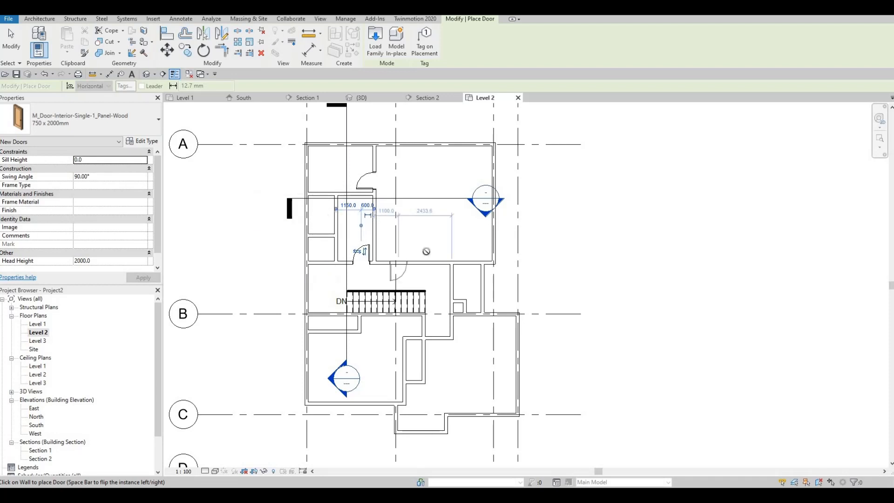
{"action": "middle_click_drag", "start_coordinate": [443, 273], "coordinate": [433, 244]}
{"action": "scroll", "coordinate": [440, 237], "scroll_direction": "up", "scroll_amount": 2}
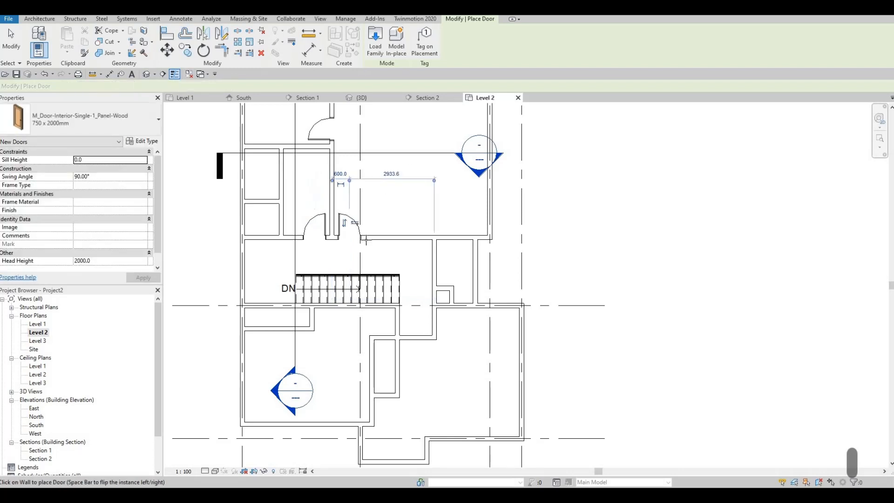
- Place 750 x 2000mm doors near the stair end: 600 mm from the side wall in the short horizontal wall, and 500 mm below grid B in the vertical wall
{"action": "scroll", "coordinate": [407, 307], "scroll_direction": "up", "scroll_amount": 2}
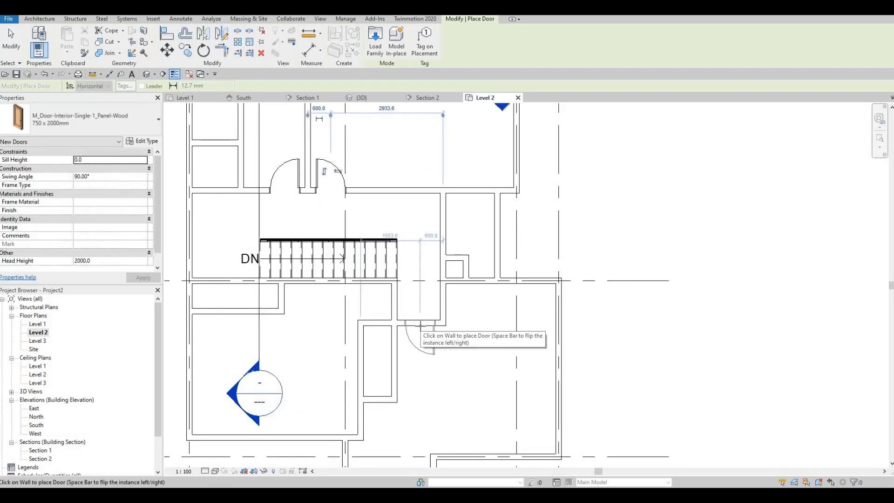
{"action": "key", "text": "space"}
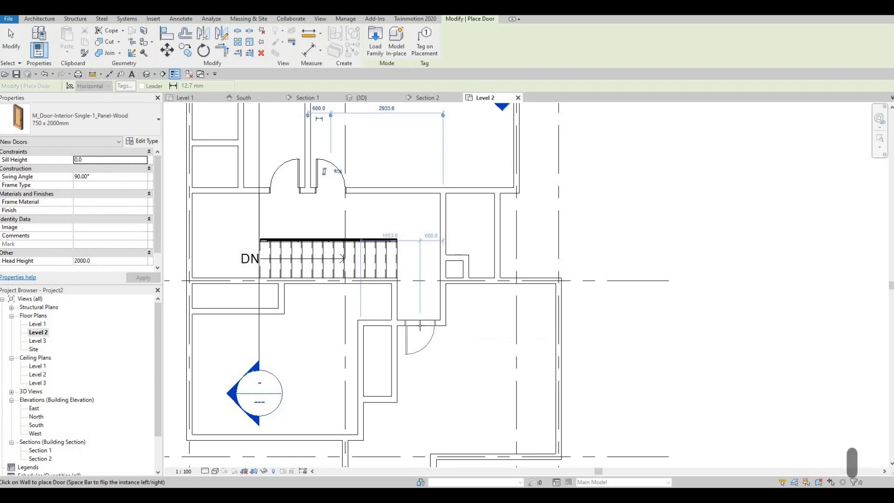
{"action": "left_click", "coordinate": [395, 302]}
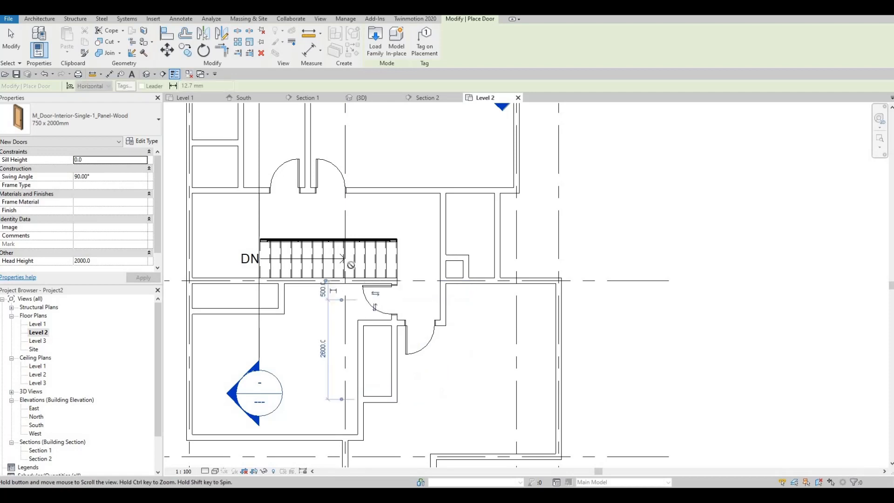
{"action": "scroll", "coordinate": [359, 290], "scroll_direction": "down", "scroll_amount": 4}
{"action": "scroll", "coordinate": [362, 292], "scroll_direction": "up", "scroll_amount": 3}
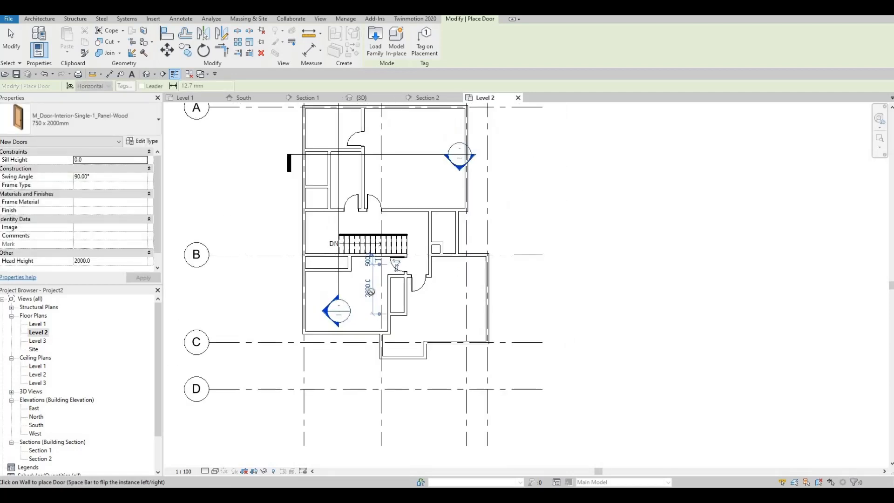
{"action": "key", "text": "Escape"}
{"action": "key", "text": "Escape"}
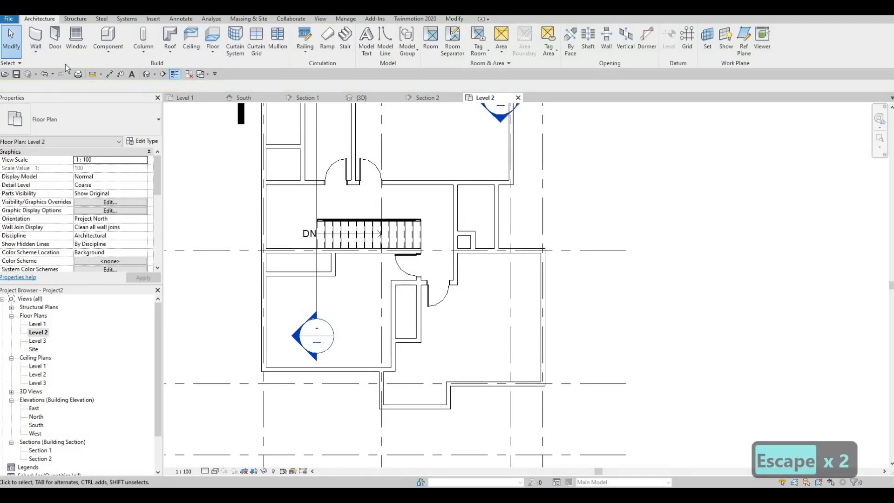
- Place a 1200 x 2000mm M_Door-Interior-Double-Sliding-2_Panel-Wood door in the narrow closet's long wall facing the large room, 1000 mm from its lower wall
{"action": "left_click", "coordinate": [55, 43]}
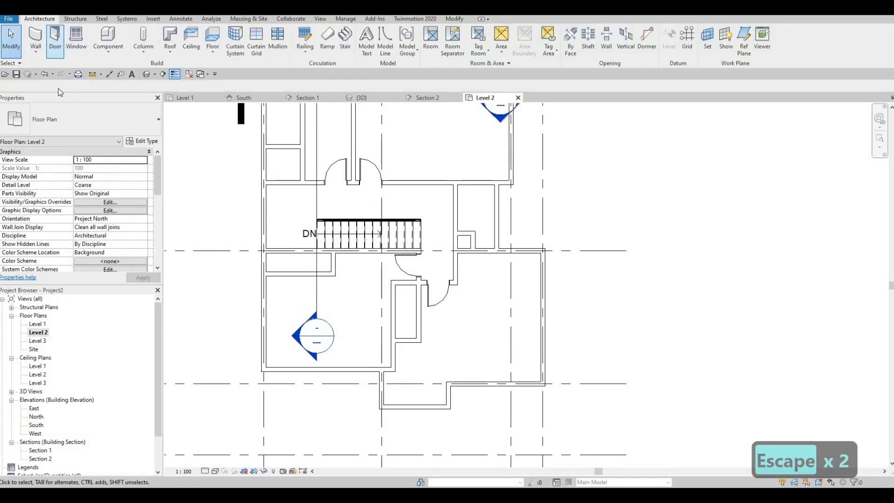
{"action": "left_click", "coordinate": [77, 114]}
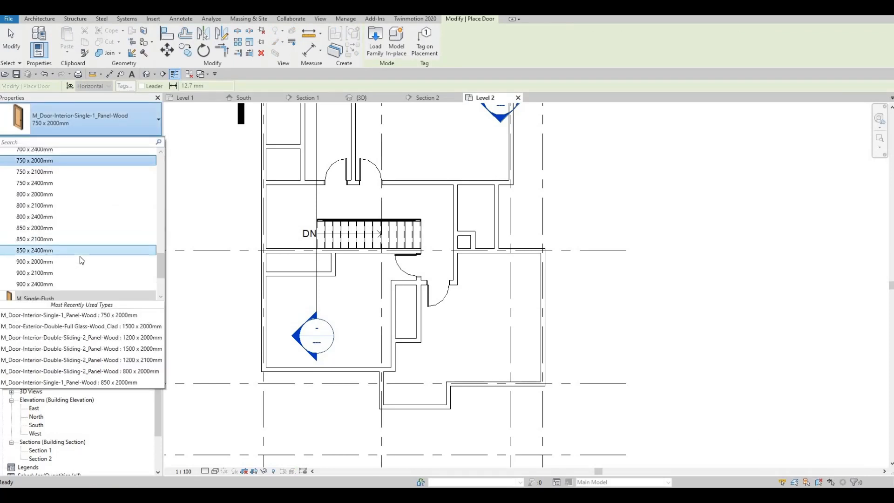
{"action": "scroll", "coordinate": [80, 256], "scroll_direction": "up", "scroll_amount": 3}
{"action": "scroll", "coordinate": [80, 256], "scroll_direction": "up", "scroll_amount": 5}
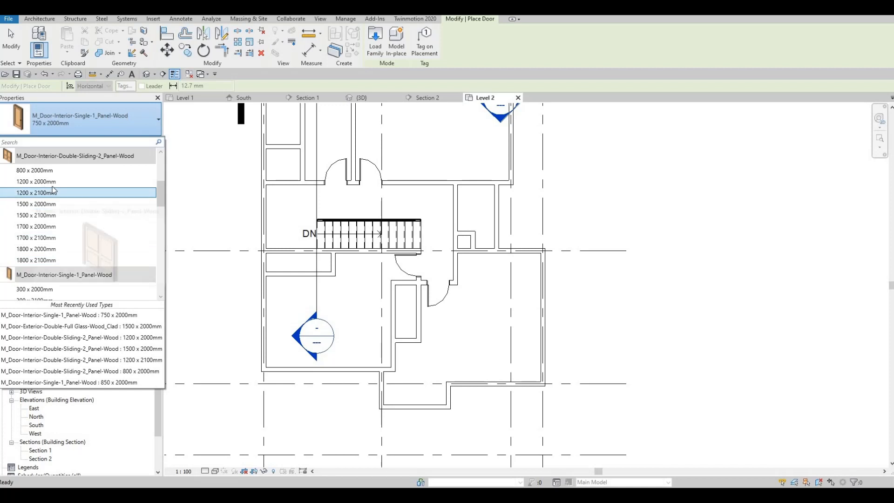
{"action": "mouse_move", "coordinate": [41, 184]}
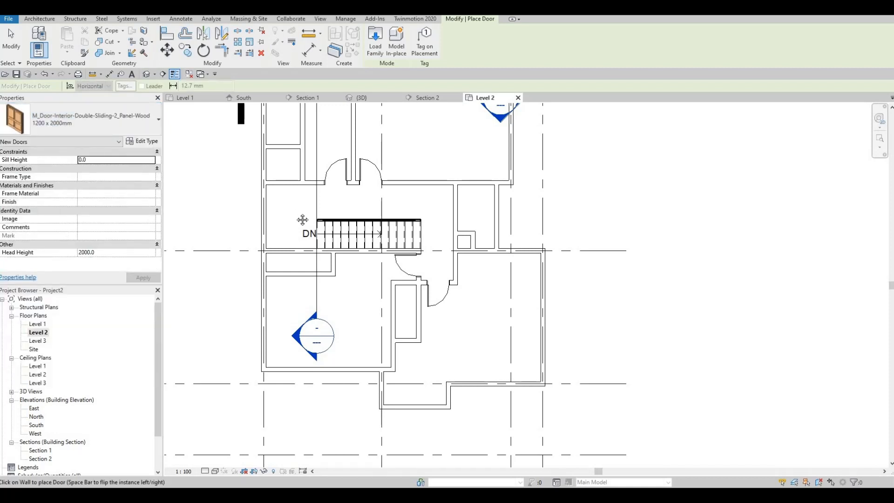
{"action": "middle_click_drag", "start_coordinate": [410, 231], "coordinate": [410, 240]}
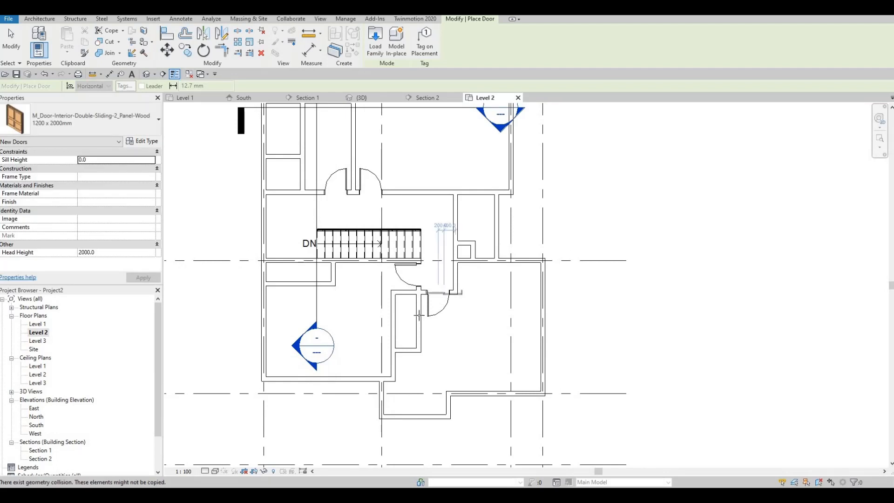
{"action": "scroll", "coordinate": [427, 330], "scroll_direction": "up", "scroll_amount": 1}
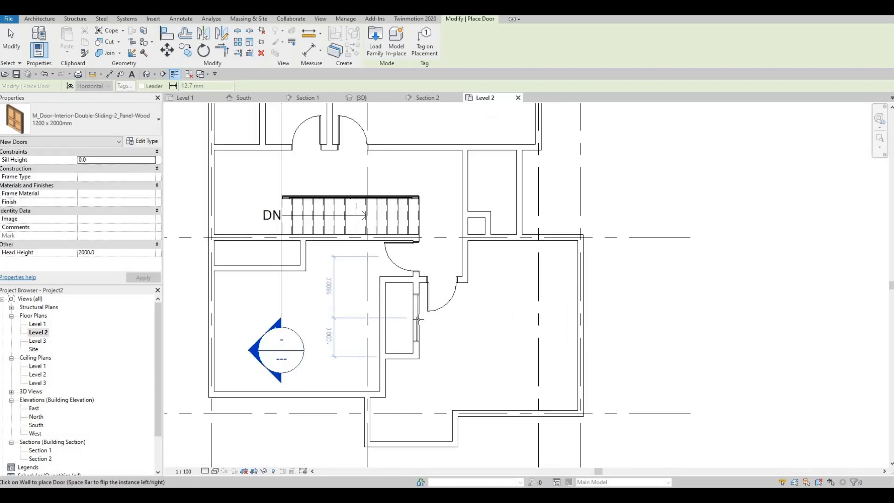
{"action": "left_click", "coordinate": [419, 319]}
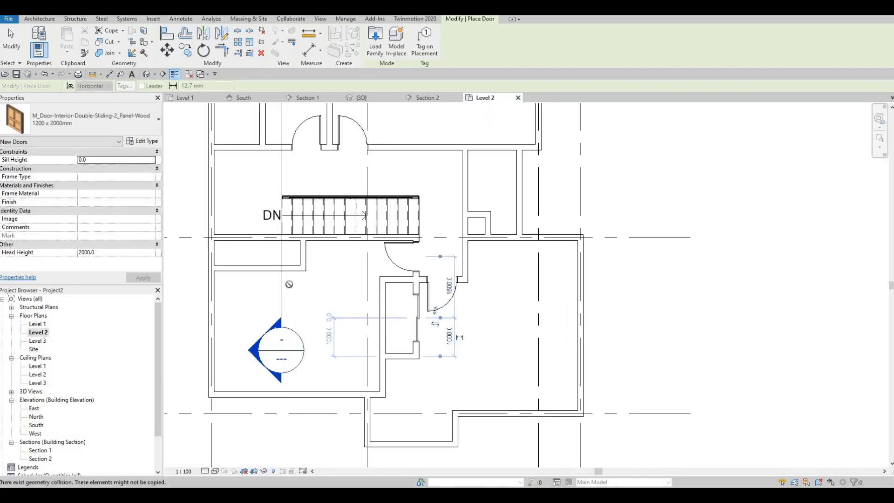
- Place a double sliding door centred in the horizontal wall of the closet below the stair and change its type to 1700 x 2000mm
{"action": "left_click", "coordinate": [255, 286]}
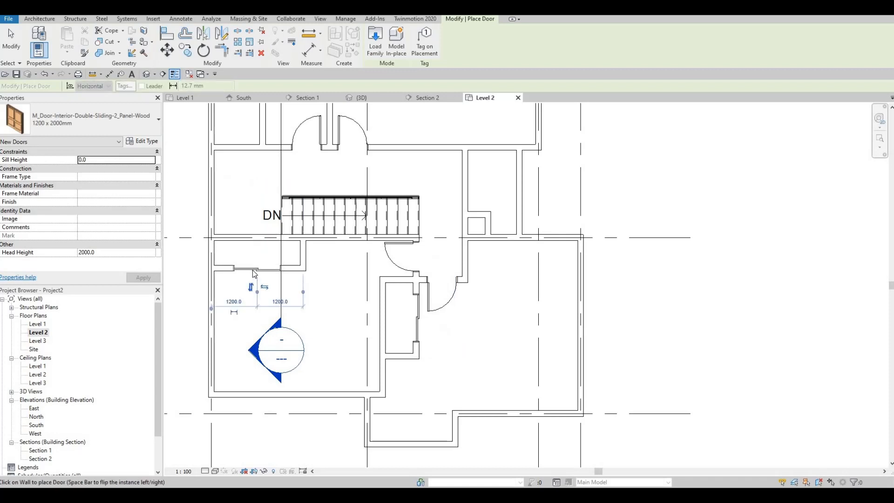
{"action": "key", "text": "Escape"}
{"action": "key", "text": "Escape"}
{"action": "left_click", "coordinate": [250, 270]}
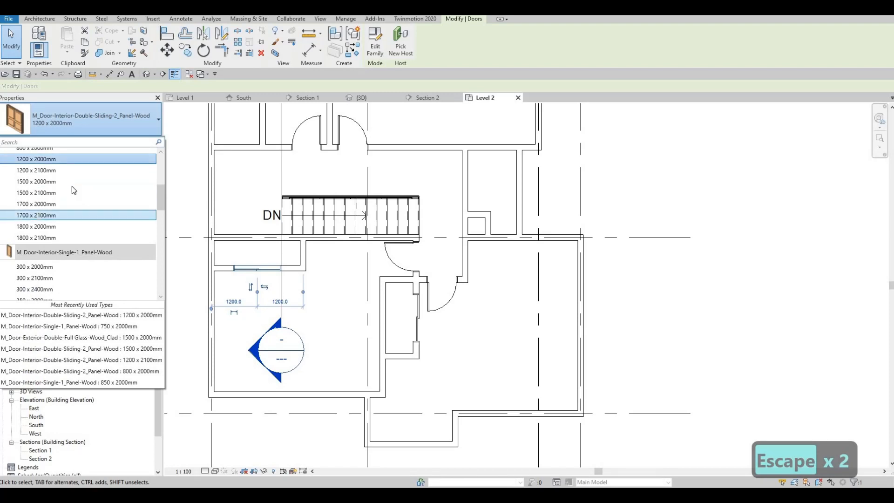
{"action": "left_click", "coordinate": [69, 182]}
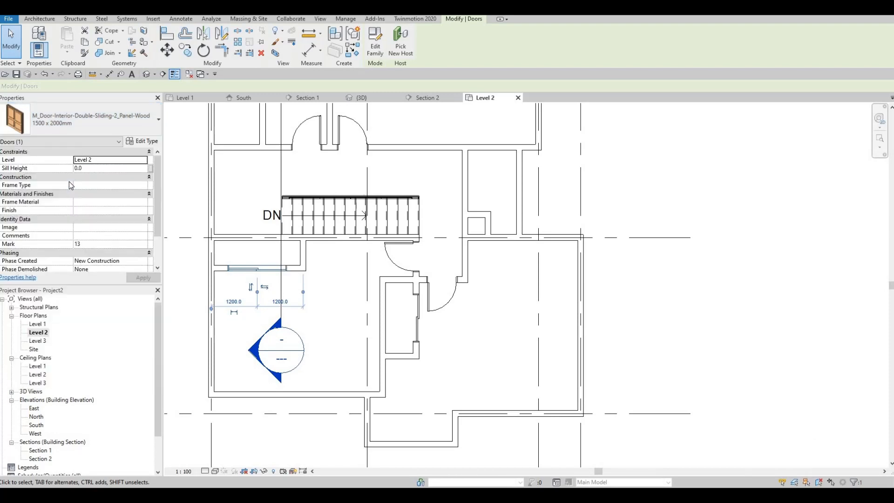
{"action": "left_click", "coordinate": [65, 121]}
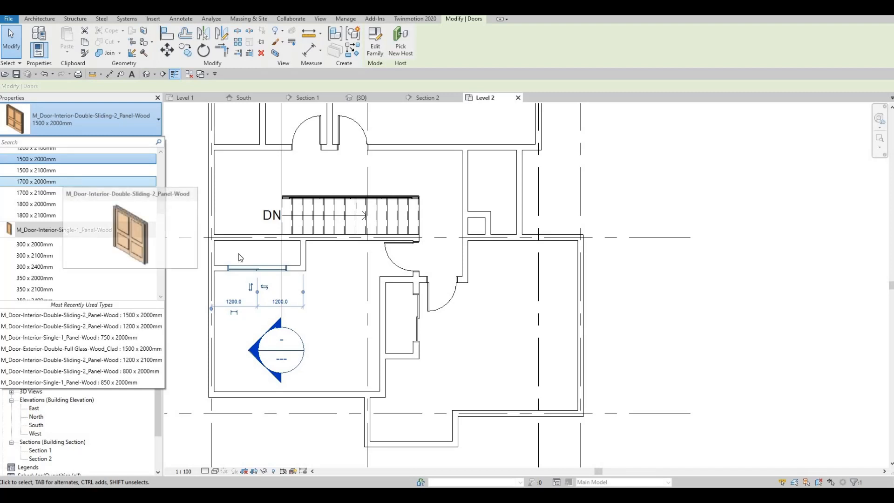
{"action": "left_click", "coordinate": [63, 182]}
{"action": "scroll", "coordinate": [261, 273], "scroll_direction": "up", "scroll_amount": 2}
{"action": "key", "text": "Escape"}
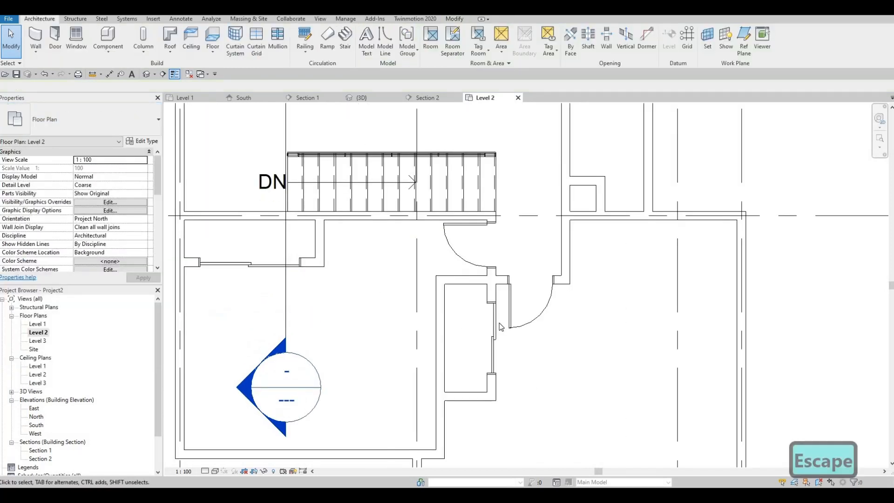
{"action": "left_click", "coordinate": [496, 324]}
{"action": "left_click", "coordinate": [99, 124]}
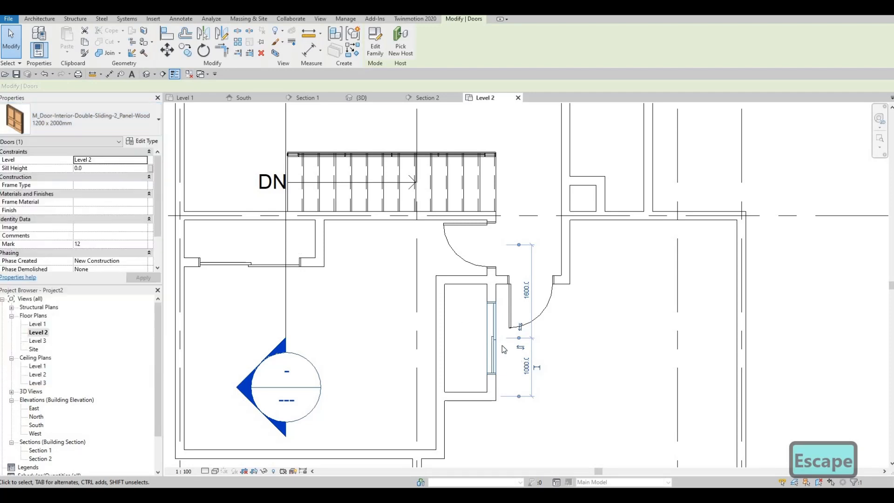
{"action": "key", "text": "Escape"}
{"action": "key", "text": "Escape"}
{"action": "scroll", "coordinate": [255, 272], "scroll_direction": "down", "scroll_amount": 1}
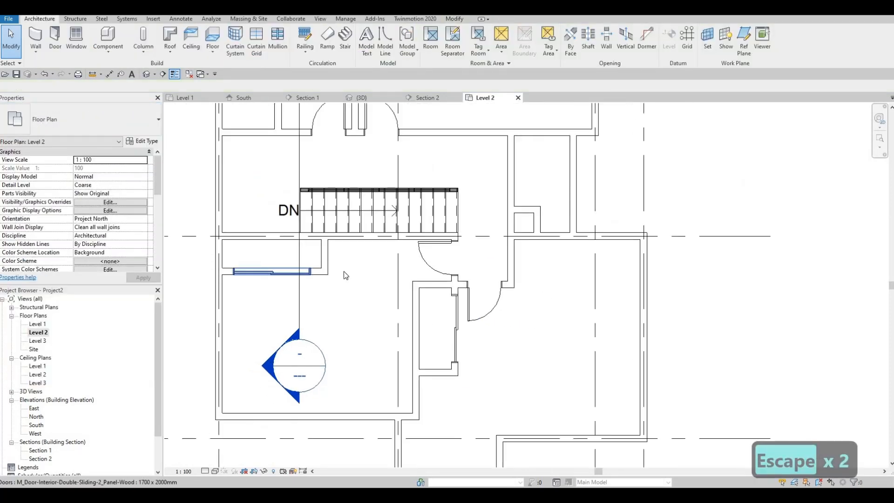
- Create a similar 750 x 2000mm single door in the small room's upper wall, opening into that room, 400 mm from its outer vertical wall
{"action": "middle_click_drag", "start_coordinate": [478, 358], "coordinate": [458, 432]}
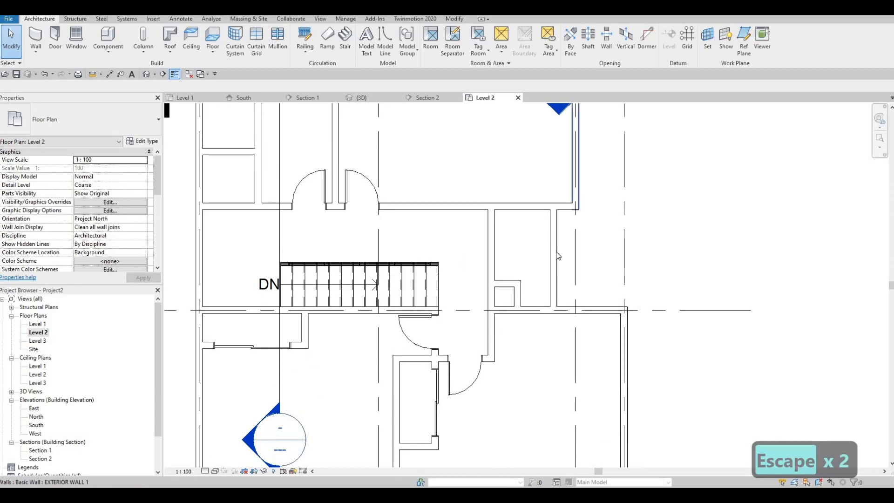
{"action": "left_click", "coordinate": [466, 391]}
{"action": "key", "text": "c"}
{"action": "key", "text": "s"}
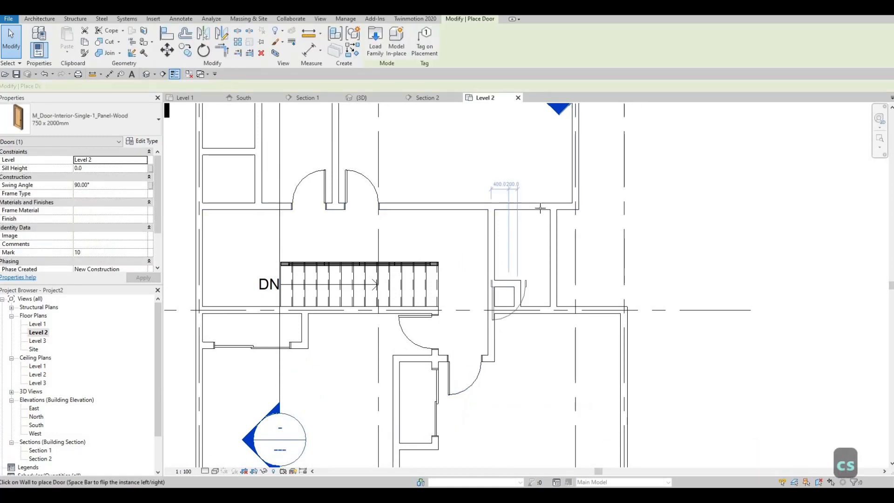
{"action": "key", "text": "space"}
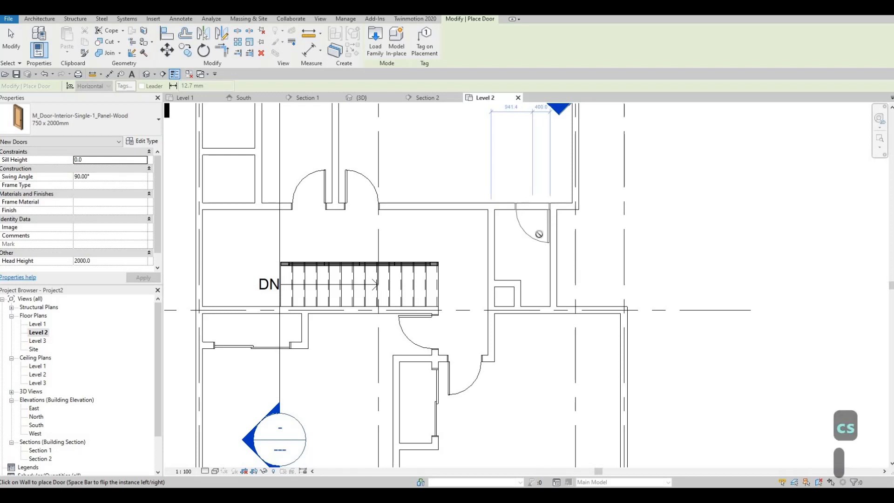
{"action": "key", "text": "Escape"}
{"action": "key", "text": "Escape"}
{"action": "key", "text": "Escape"}
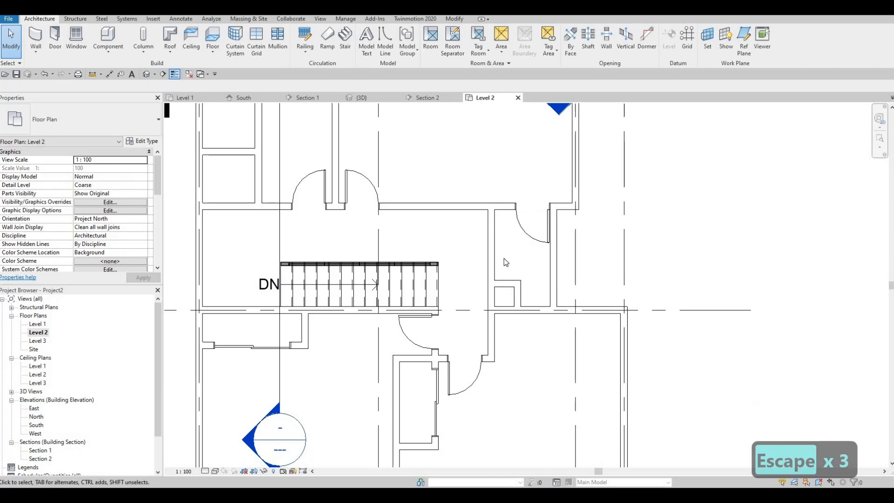
{"action": "key", "text": "Escape"}
{"action": "key", "text": "Escape"}
{"action": "key", "text": "d"}
{"action": "key", "text": "i"}
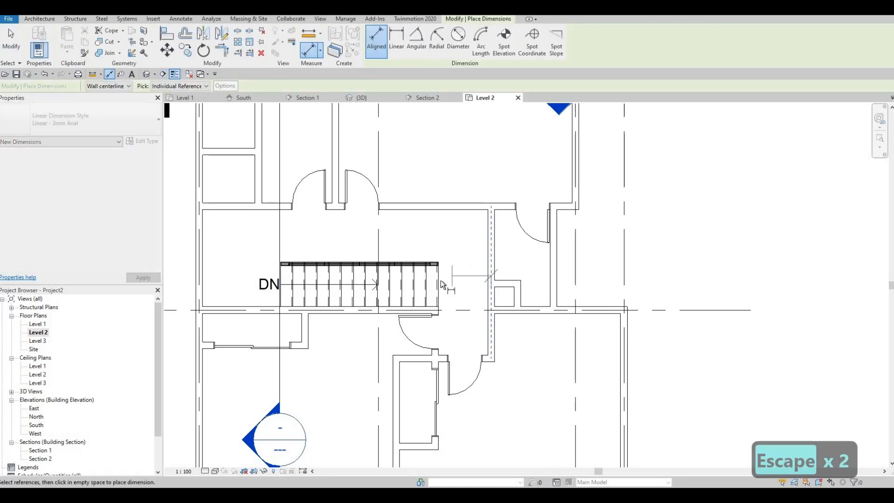
{"action": "left_click", "coordinate": [440, 281]}
{"action": "key", "text": "Escape"}
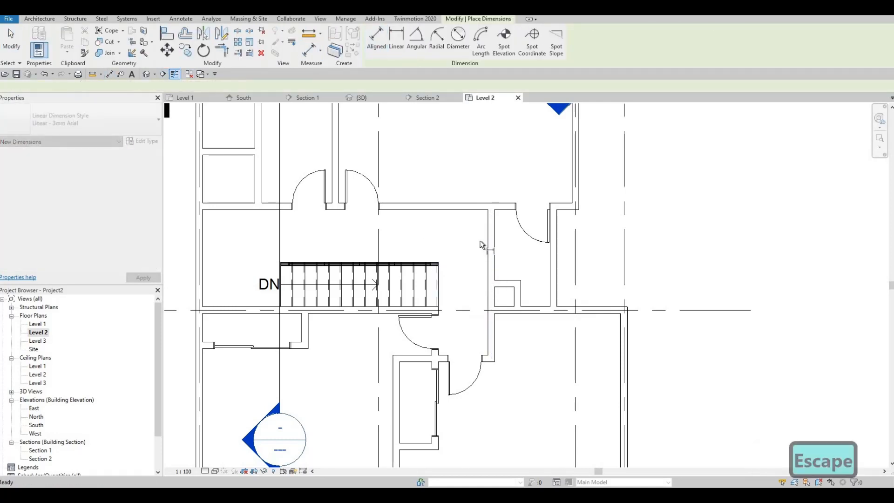
- Examine the stair, its railing and the surrounding doors and rooms on the Level 2 plan
{"action": "scroll", "coordinate": [479, 244], "scroll_direction": "down", "scroll_amount": 2}
{"action": "scroll", "coordinate": [449, 252], "scroll_direction": "up", "scroll_amount": 4}
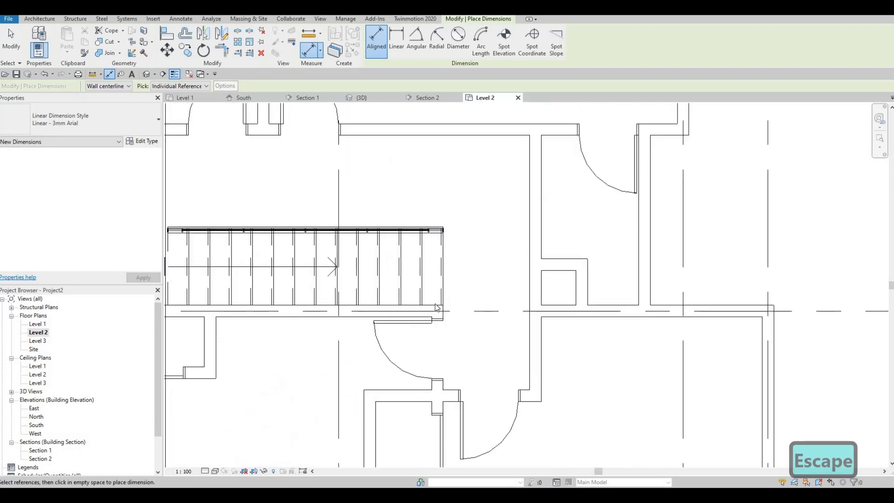
{"action": "key", "text": "Escape"}
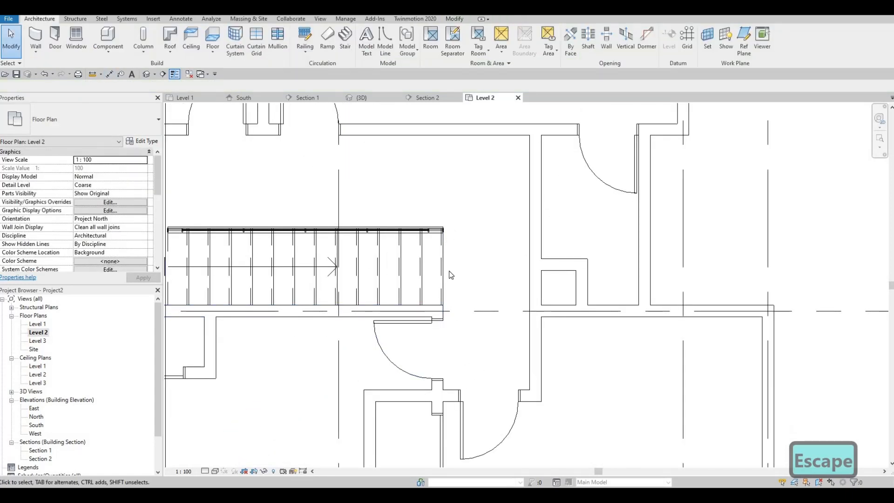
{"action": "scroll", "coordinate": [451, 274], "scroll_direction": "down", "scroll_amount": 3}
{"action": "scroll", "coordinate": [452, 364], "scroll_direction": "up", "scroll_amount": 3}
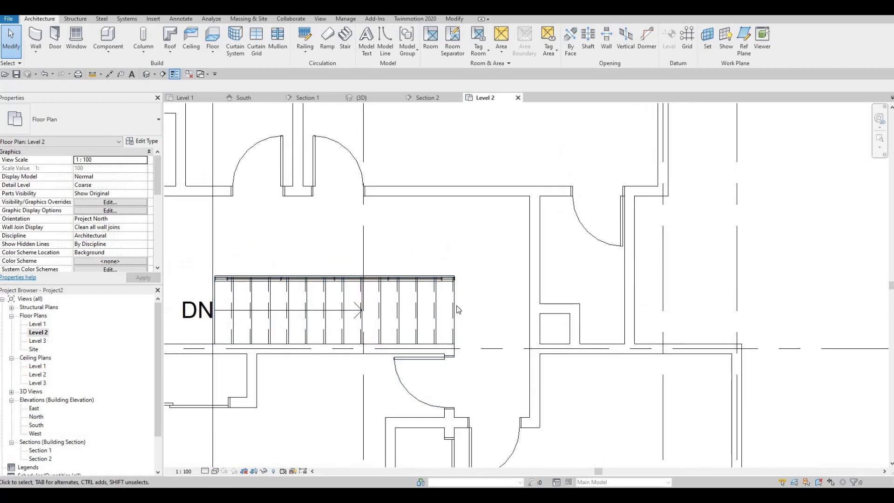
{"action": "key", "text": "F1"}
{"action": "key", "text": "F1"}
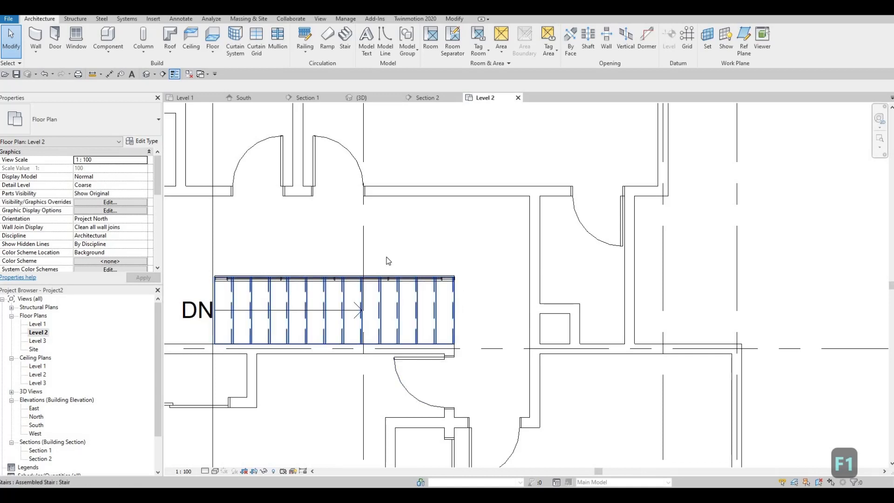
{"action": "middle_click_drag", "start_coordinate": [338, 311], "coordinate": [384, 301]}
{"action": "middle_click_drag", "start_coordinate": [199, 299], "coordinate": [380, 272]}
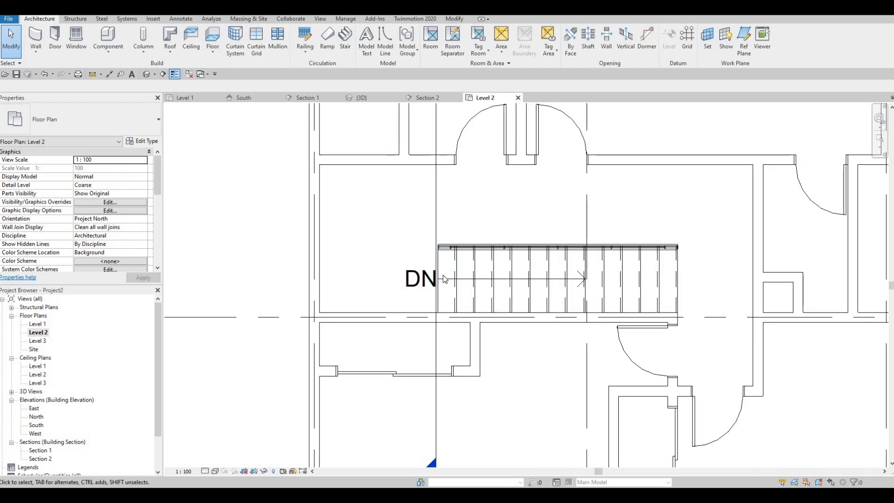
{"action": "middle_click_drag", "start_coordinate": [443, 275], "coordinate": [403, 286]}
{"action": "scroll", "coordinate": [430, 249], "scroll_direction": "down", "scroll_amount": 3}
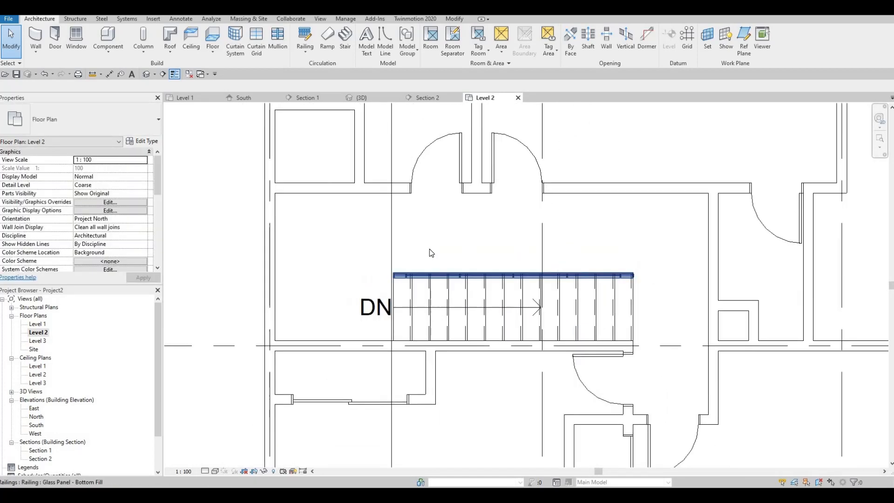
{"action": "scroll", "coordinate": [469, 296], "scroll_direction": "up", "scroll_amount": 1}
{"action": "scroll", "coordinate": [469, 296], "scroll_direction": "down", "scroll_amount": 4}
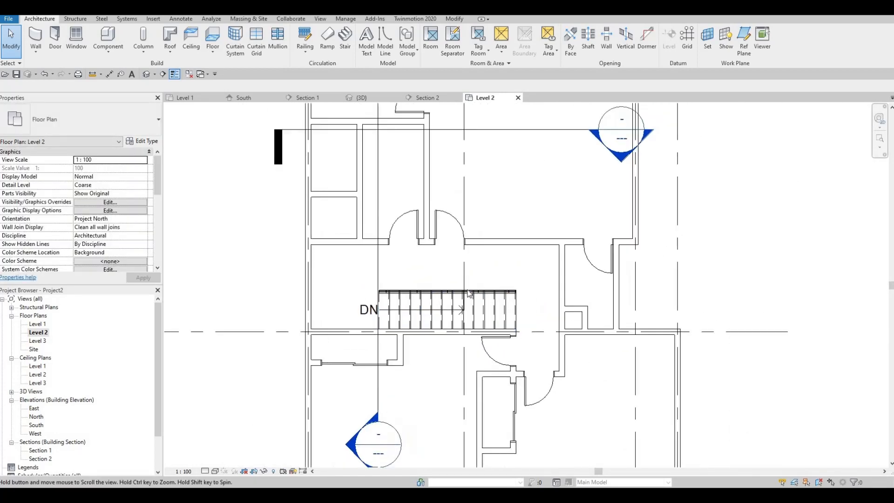
{"action": "scroll", "coordinate": [470, 295], "scroll_direction": "up", "scroll_amount": 2}
{"action": "scroll", "coordinate": [469, 295], "scroll_direction": "down", "scroll_amount": 1}
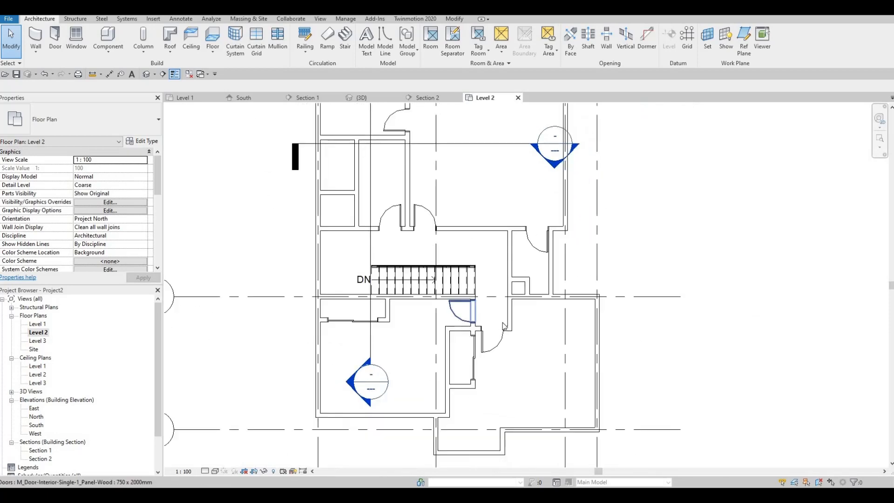
{"action": "middle_click_drag", "start_coordinate": [505, 386], "coordinate": [506, 350]}
{"action": "middle_click_drag", "start_coordinate": [412, 311], "coordinate": [456, 344]}
- Shorten the horizontal partition below the upper corner room so it ends at the inner vertical partition, opening that room to the space below
{"action": "middle_click_drag", "start_coordinate": [381, 196], "coordinate": [373, 260]}
{"action": "scroll", "coordinate": [353, 191], "scroll_direction": "up", "scroll_amount": 1}
{"action": "middle_click_drag", "start_coordinate": [353, 191], "coordinate": [349, 222]}
{"action": "scroll", "coordinate": [336, 208], "scroll_direction": "up", "scroll_amount": 2}
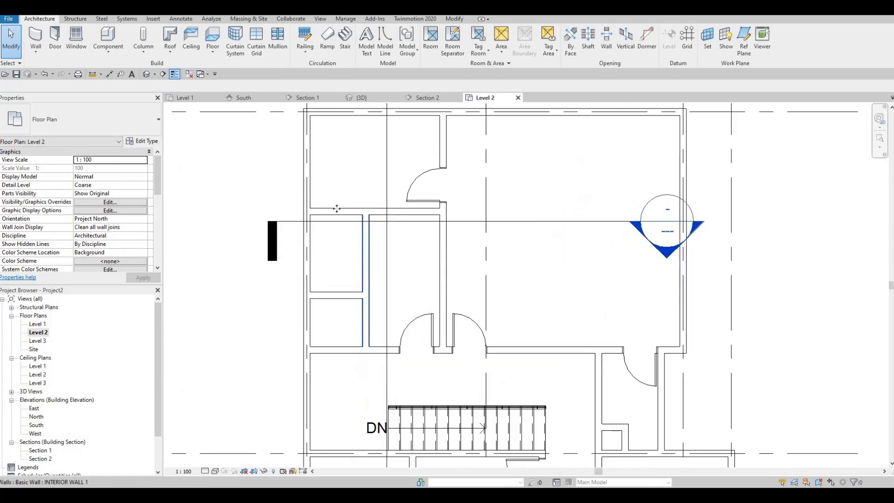
{"action": "left_click", "coordinate": [320, 210]}
{"action": "key", "text": "r"}
{"action": "key", "text": "s"}
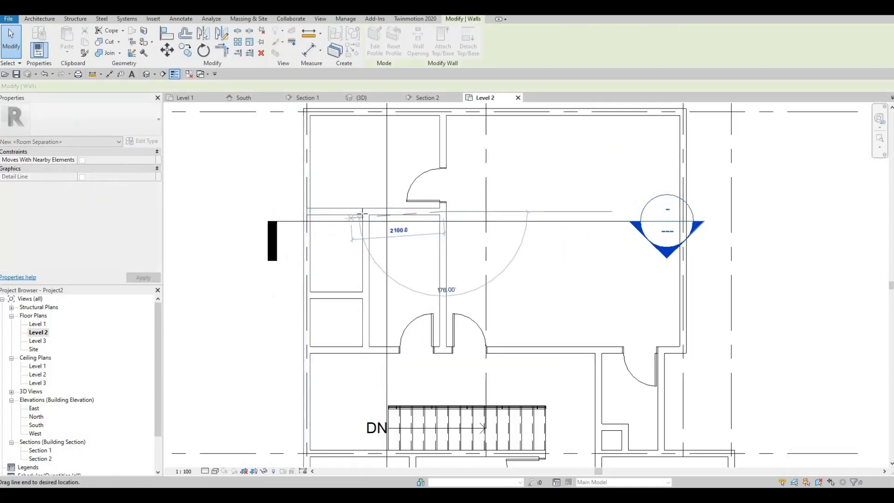
{"action": "key", "text": "Escape"}
{"action": "scroll", "coordinate": [401, 294], "scroll_direction": "down", "scroll_amount": 2}
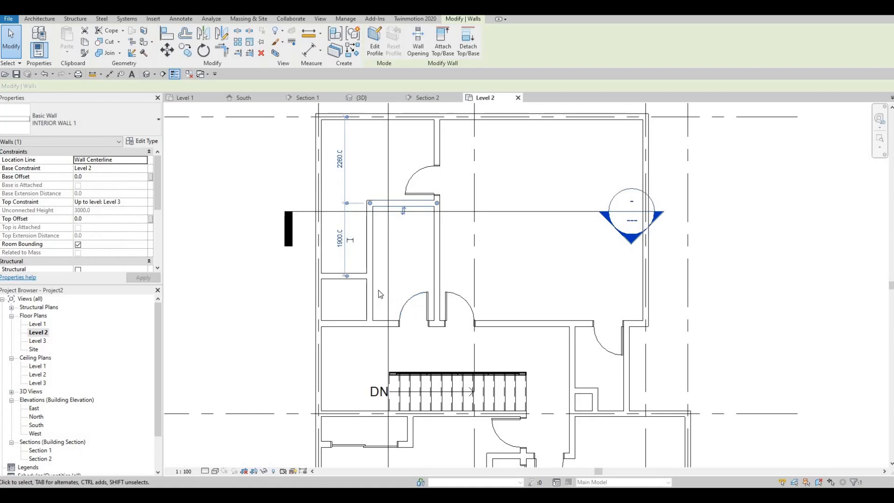
{"action": "scroll", "coordinate": [332, 332], "scroll_direction": "up", "scroll_amount": 1}
{"action": "middle_click_drag", "start_coordinate": [337, 303], "coordinate": [344, 282]}
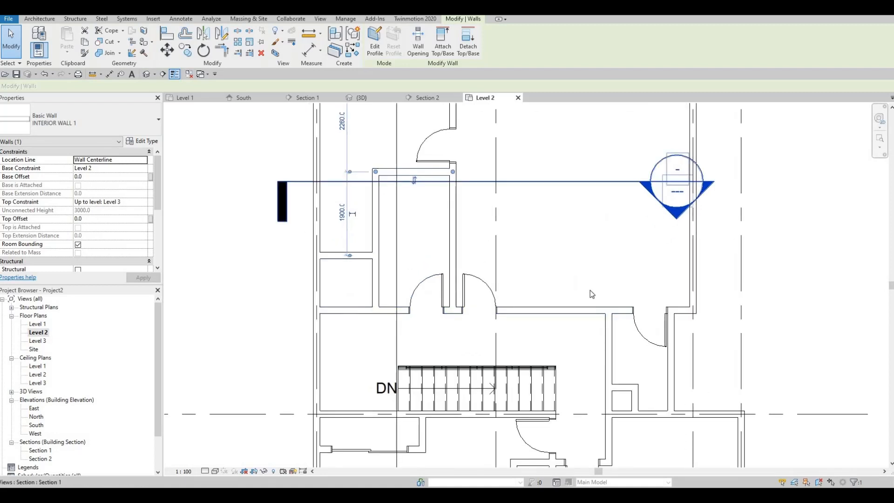
- Create a similar 750 x 2000mm single door in the small corner closet's lower wall, opening into the stair hall, 600 mm from the outer wall
{"action": "left_click", "coordinate": [636, 332]}
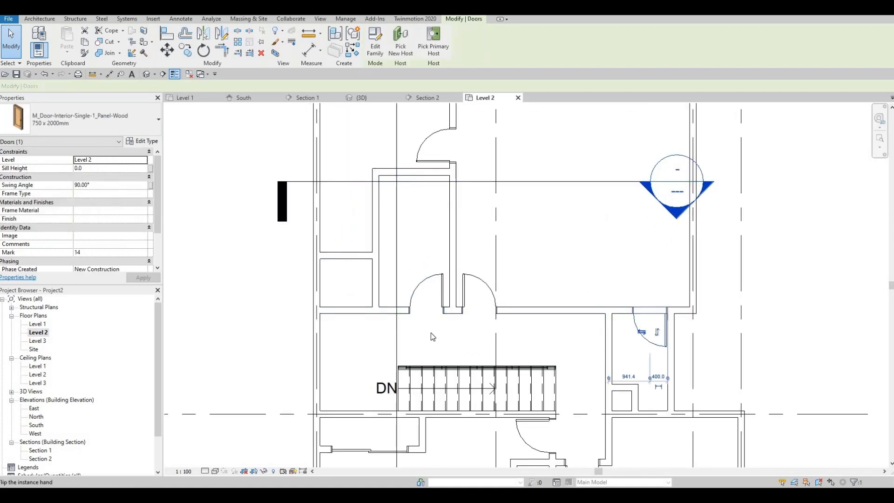
{"action": "key", "text": "c"}
{"action": "key", "text": "s"}
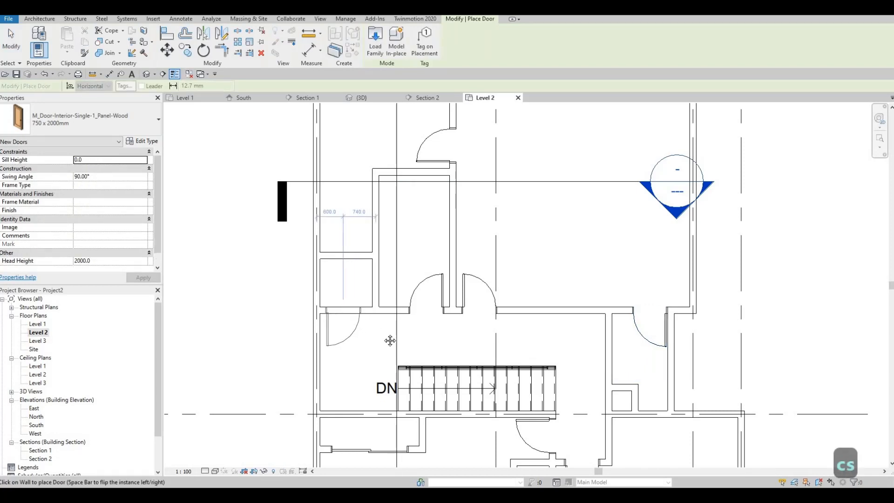
{"action": "left_click", "coordinate": [344, 313]}
{"action": "middle_click_drag", "start_coordinate": [457, 324], "coordinate": [408, 323]}
{"action": "scroll", "coordinate": [433, 339], "scroll_direction": "down", "scroll_amount": 2}
{"action": "middle_click_drag", "start_coordinate": [479, 334], "coordinate": [474, 272]}
{"action": "scroll", "coordinate": [440, 333], "scroll_direction": "down", "scroll_amount": 1}
{"action": "scroll", "coordinate": [464, 329], "scroll_direction": "up", "scroll_amount": 1}
{"action": "scroll", "coordinate": [473, 273], "scroll_direction": "down", "scroll_amount": 1}
{"action": "key", "text": "Escape"}
{"action": "key", "text": "Escape"}
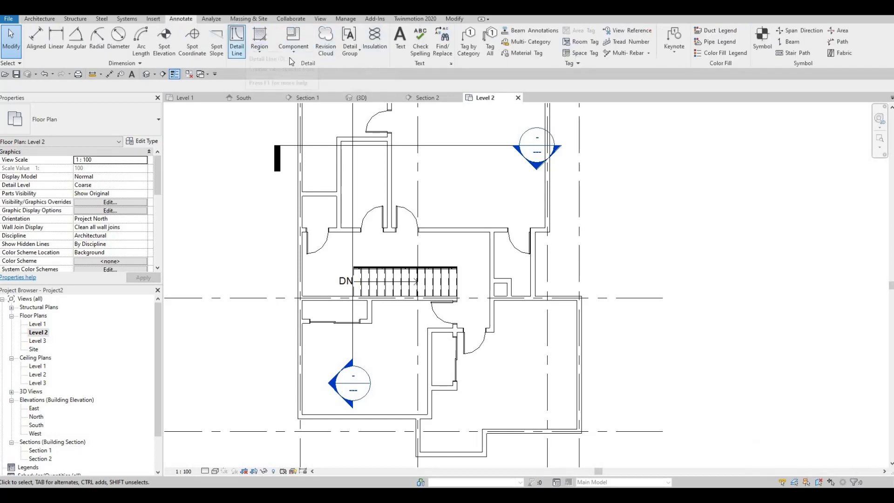
- Draw two parallel vertical detail lines in the <Demolished> line style inside the narrow closet, each 1850 mm long between its end walls
{"action": "left_click", "coordinate": [236, 41]}
{"action": "left_click", "coordinate": [445, 46]}
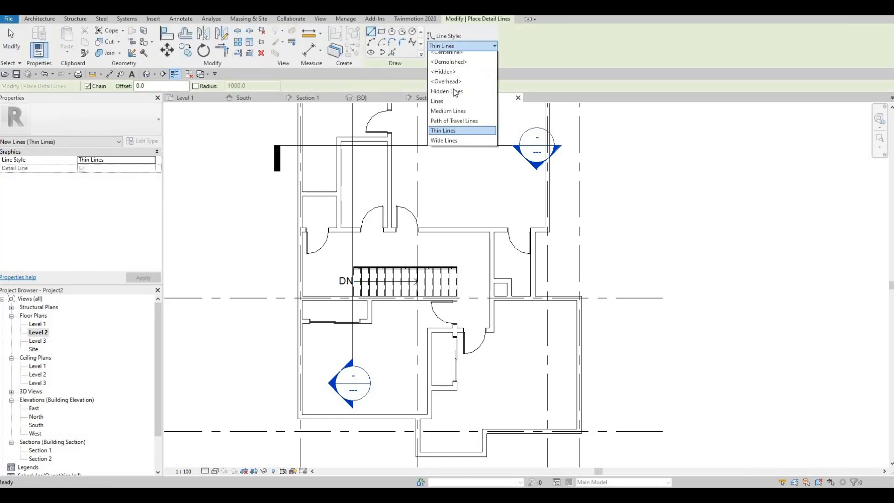
{"action": "left_click", "coordinate": [457, 77]}
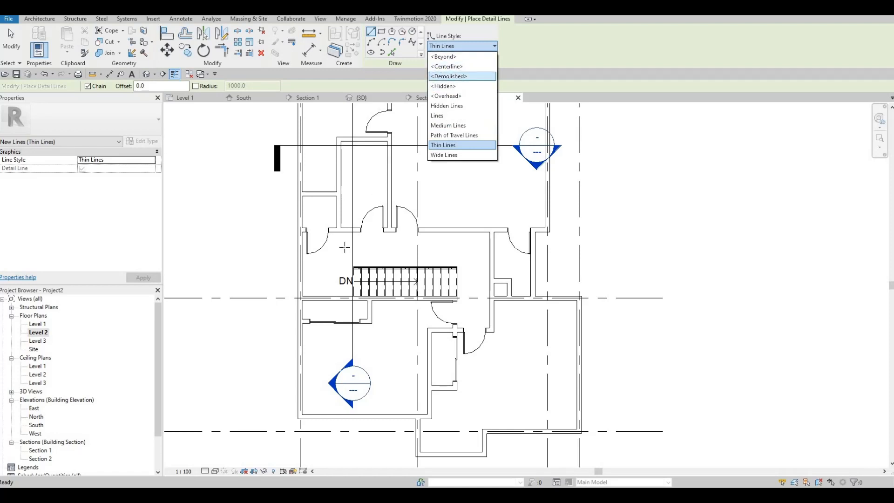
{"action": "scroll", "coordinate": [339, 247], "scroll_direction": "up", "scroll_amount": 2}
{"action": "middle_click_drag", "start_coordinate": [347, 217], "coordinate": [348, 243]}
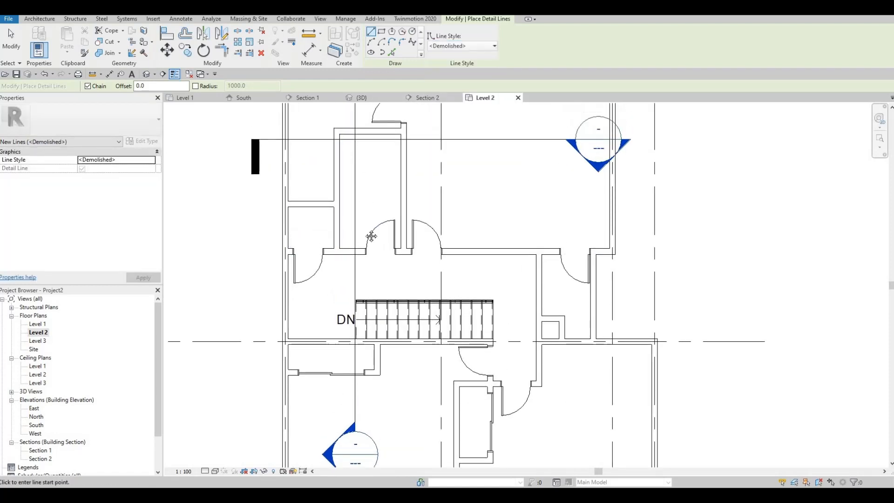
{"action": "scroll", "coordinate": [399, 258], "scroll_direction": "down", "scroll_amount": 1}
{"action": "middle_click_drag", "start_coordinate": [449, 349], "coordinate": [421, 283]}
{"action": "scroll", "coordinate": [428, 319], "scroll_direction": "up", "scroll_amount": 3}
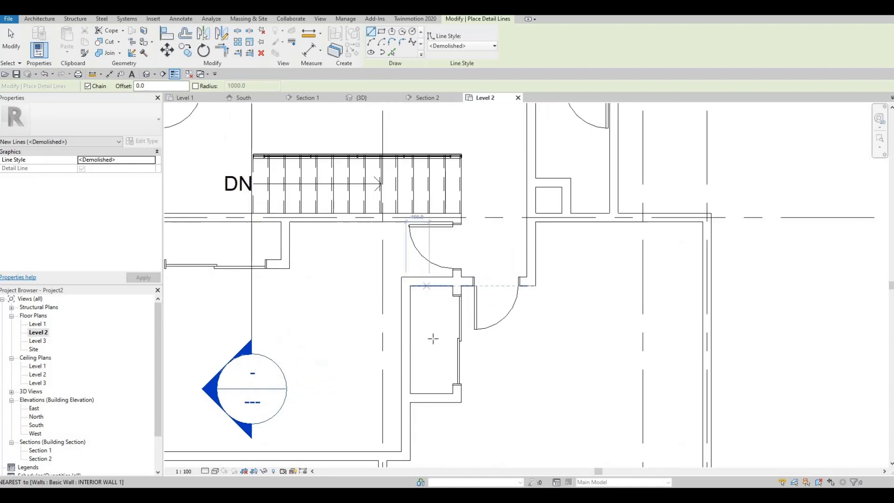
{"action": "left_click", "coordinate": [430, 286]}
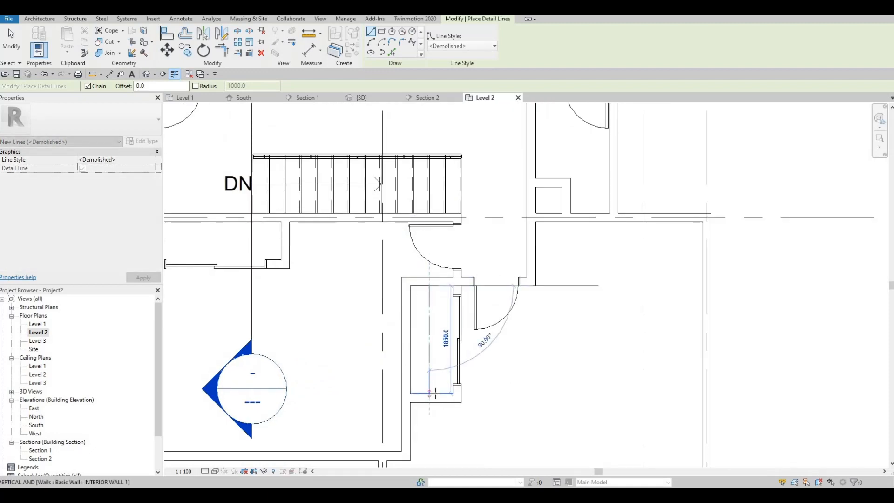
{"action": "left_click", "coordinate": [430, 394]}
{"action": "key", "text": "Escape"}
{"action": "left_click", "coordinate": [435, 394]}
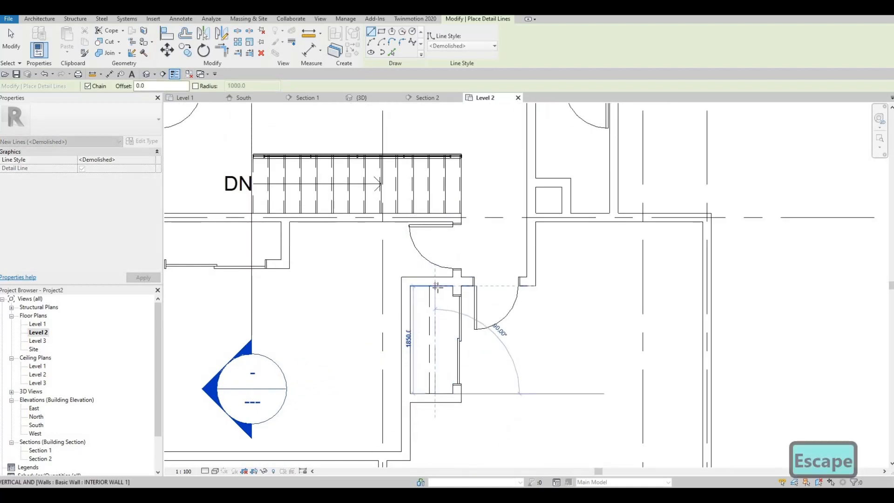
{"action": "key", "text": "Escape"}
- Draw two parallel horizontal <Demolished> detail lines across the full width of the closet below the stair
{"action": "middle_click_drag", "start_coordinate": [254, 236], "coordinate": [460, 272]}
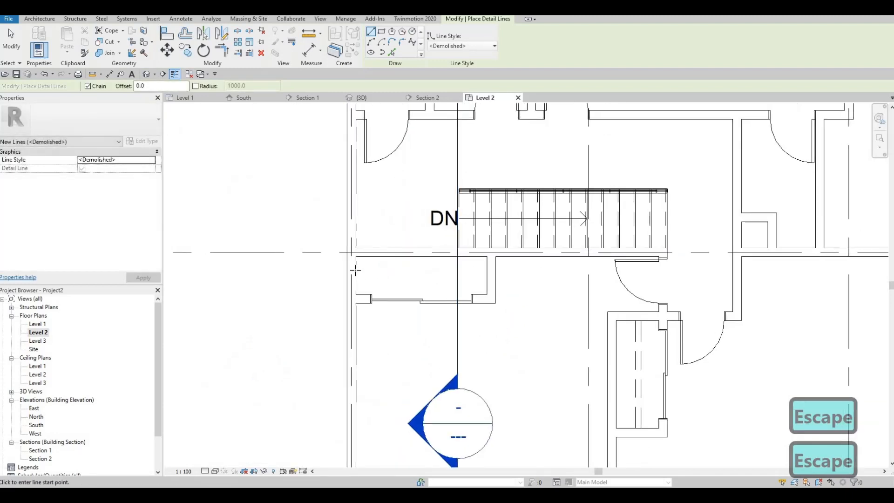
{"action": "left_click", "coordinate": [487, 269]}
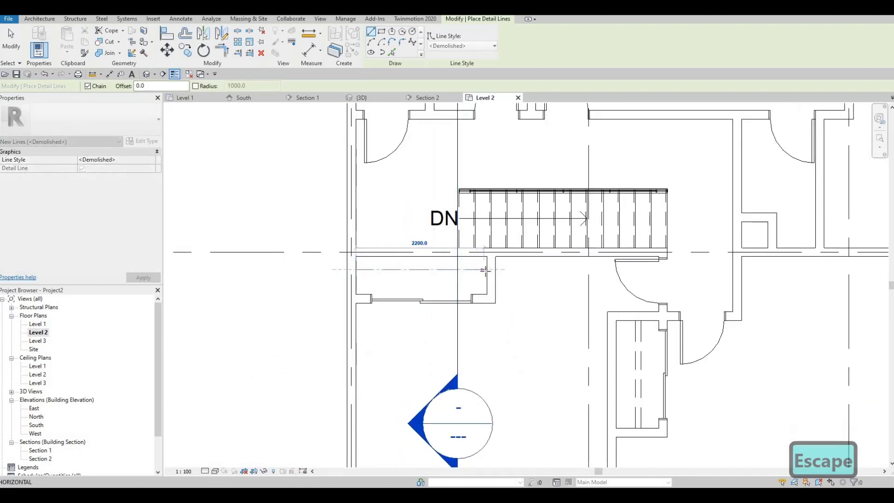
{"action": "left_click", "coordinate": [356, 270]}
{"action": "key", "text": "Escape"}
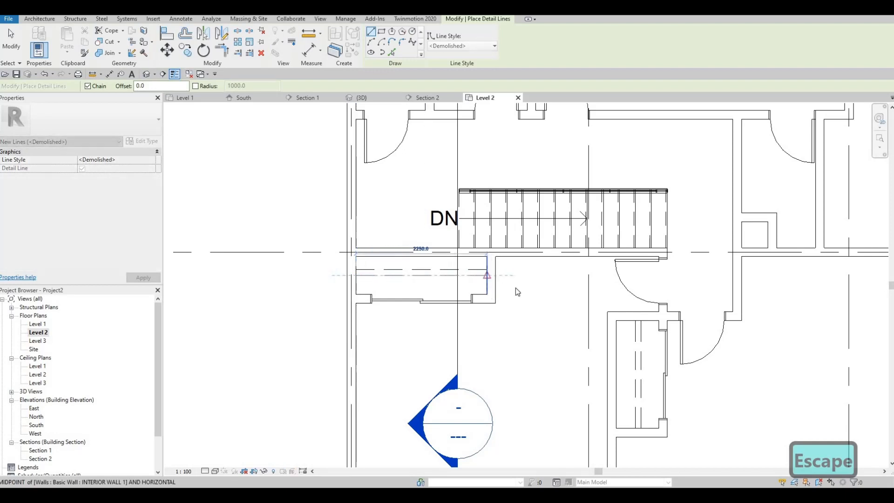
{"action": "key", "text": "Escape"}
- Draw <Demolished> detail lines in the small room beside the stair hall: one vertical along its inner wall, one horizontal across the recess beside the shaft
{"action": "scroll", "coordinate": [537, 274], "scroll_direction": "down", "scroll_amount": 3}
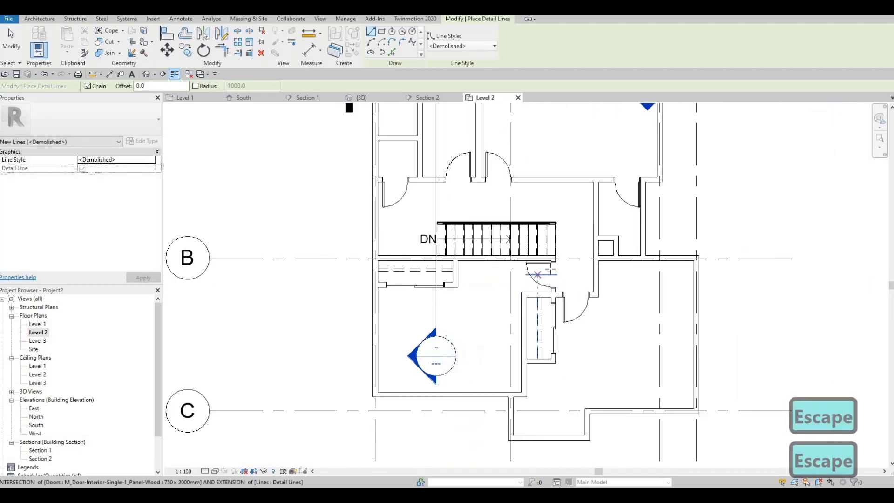
{"action": "scroll", "coordinate": [538, 274], "scroll_direction": "up", "scroll_amount": 3}
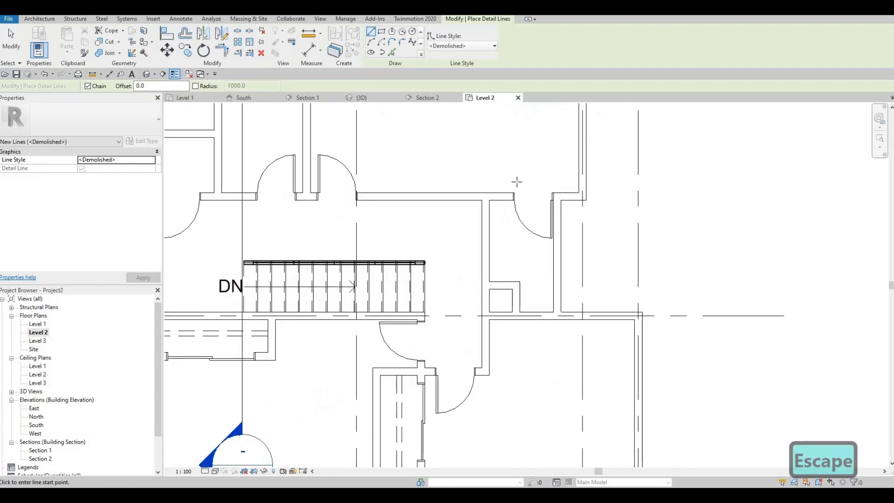
{"action": "scroll", "coordinate": [518, 182], "scroll_direction": "up", "scroll_amount": 2}
{"action": "left_click", "coordinate": [523, 166]}
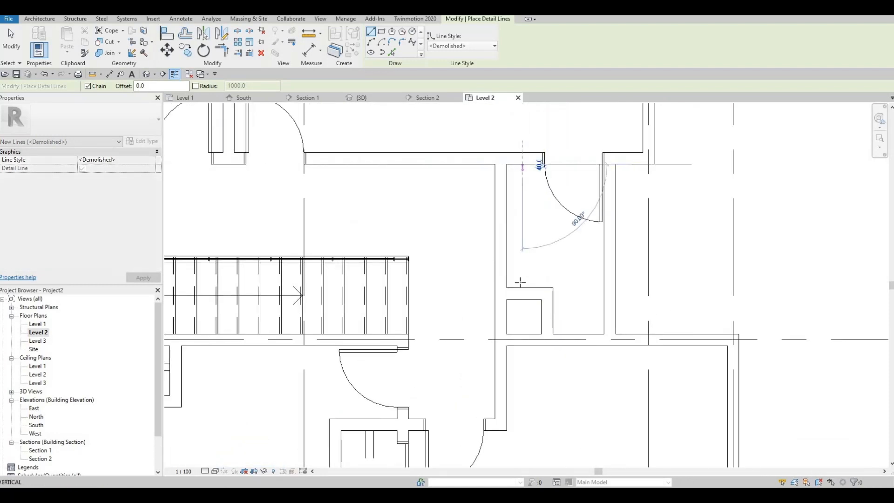
{"action": "left_click", "coordinate": [522, 287]}
{"action": "key", "text": "Escape"}
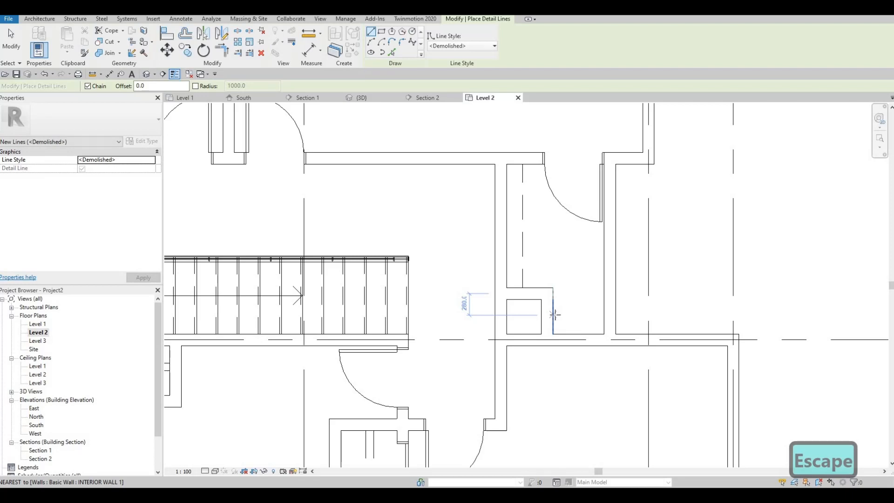
{"action": "left_click", "coordinate": [553, 311]}
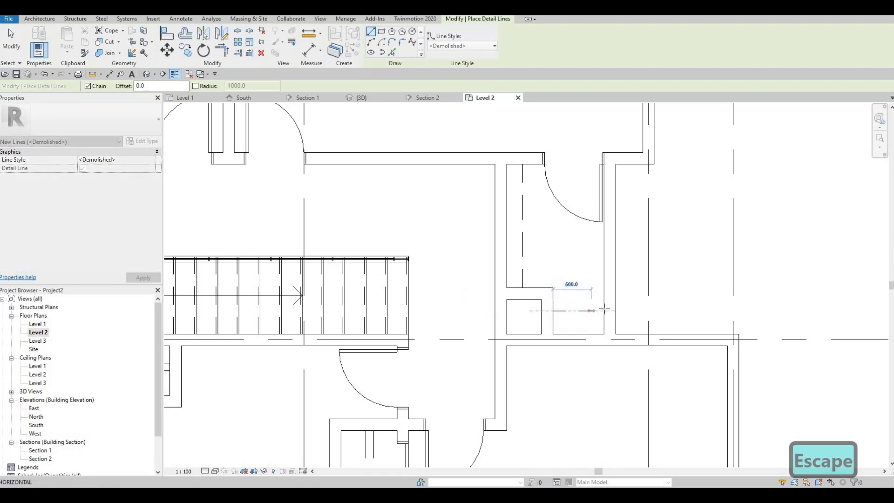
{"action": "key", "text": "Escape"}
{"action": "key", "text": "Escape"}
{"action": "key", "text": "Escape"}
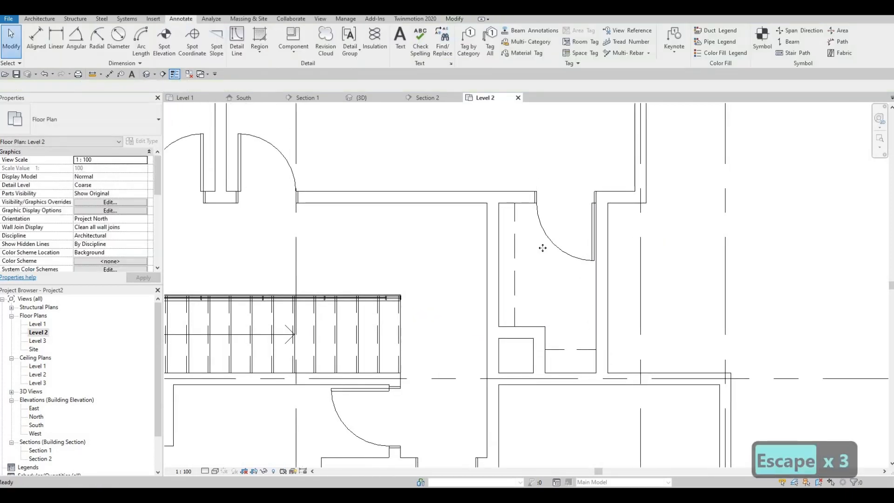
- Change the small room's door to the 650 x 2000mm type and move it to 620 mm from the outer vertical wall
{"action": "left_click", "coordinate": [84, 123]}
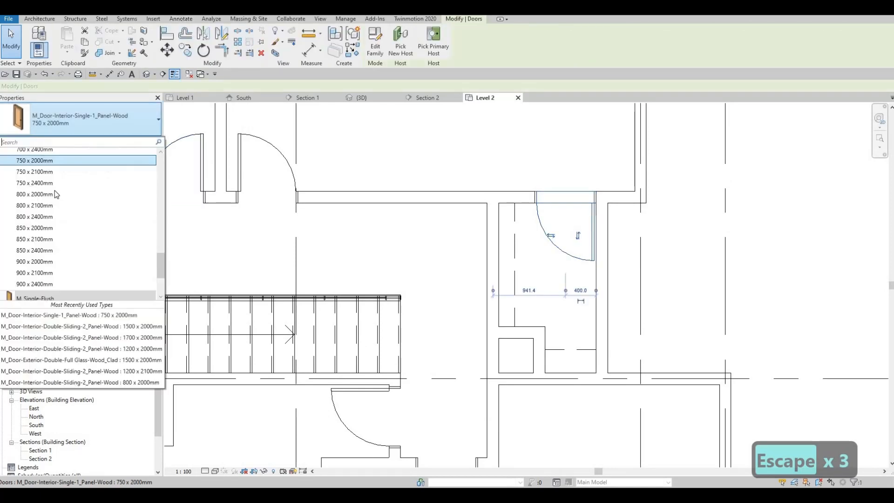
{"action": "scroll", "coordinate": [56, 194], "scroll_direction": "up", "scroll_amount": 2}
{"action": "scroll", "coordinate": [54, 166], "scroll_direction": "up", "scroll_amount": 1}
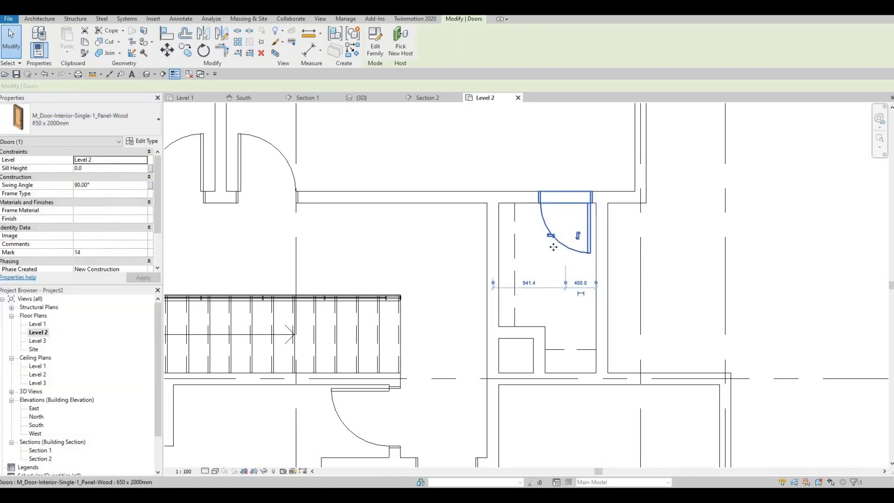
{"action": "left_click_drag", "start_coordinate": [541, 249], "coordinate": [524, 249]}
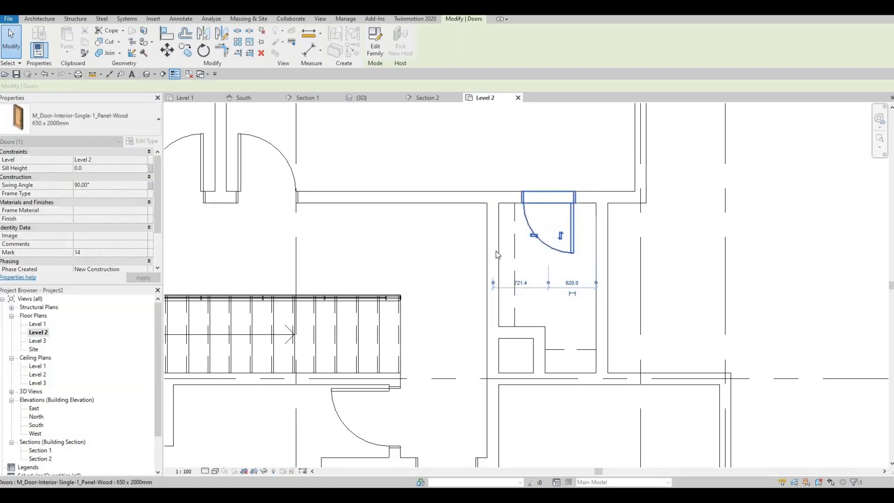
{"action": "key", "text": "Escape"}
{"action": "key", "text": "Escape"}
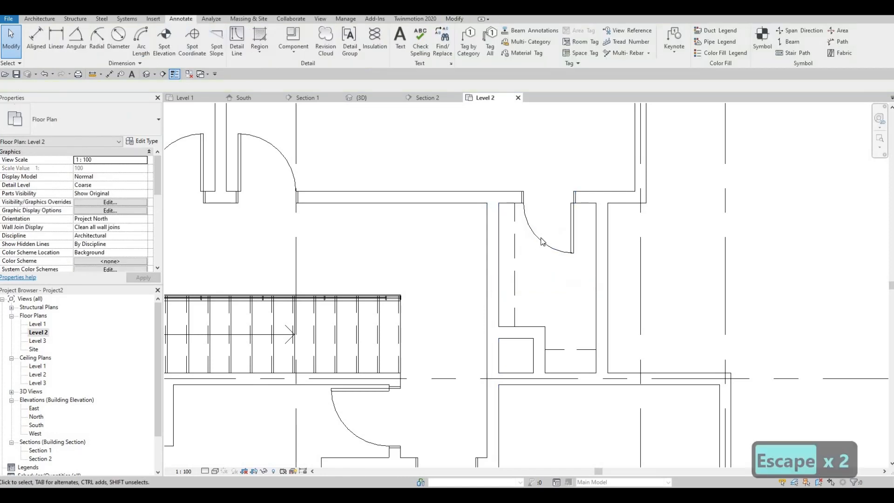
{"action": "scroll", "coordinate": [545, 279], "scroll_direction": "down", "scroll_amount": 2}
{"action": "middle_click_drag", "start_coordinate": [550, 222], "coordinate": [540, 267]}
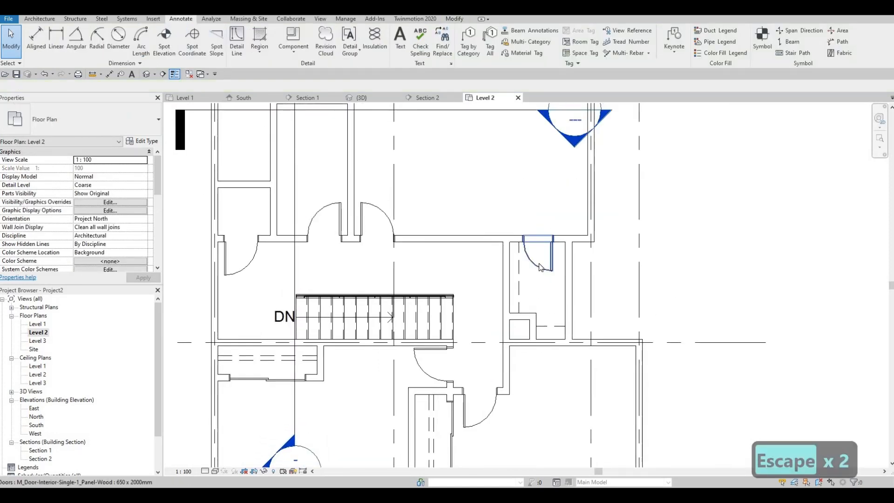
- Draw a vertical <Demolished> detail line about 1905 mm long beside the small room's outer wall, from the door wall to the recess line
{"action": "scroll", "coordinate": [539, 269], "scroll_direction": "up", "scroll_amount": 2}
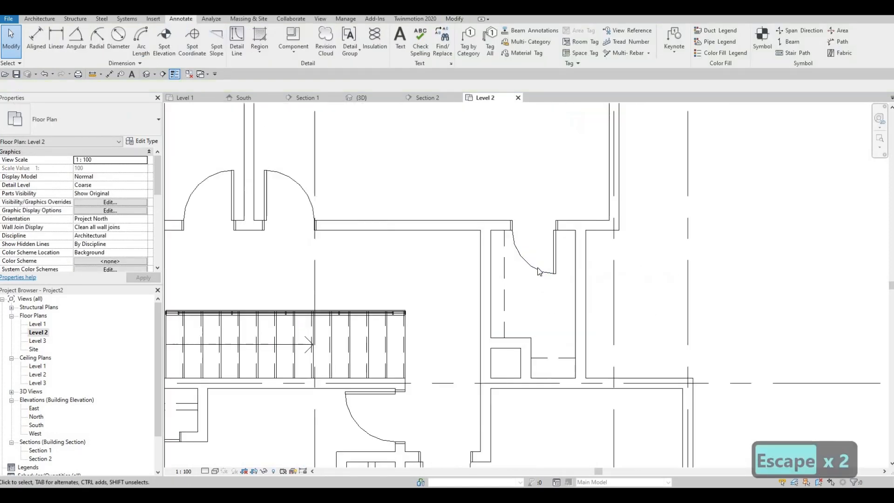
{"action": "middle_click_drag", "start_coordinate": [538, 293], "coordinate": [535, 281]}
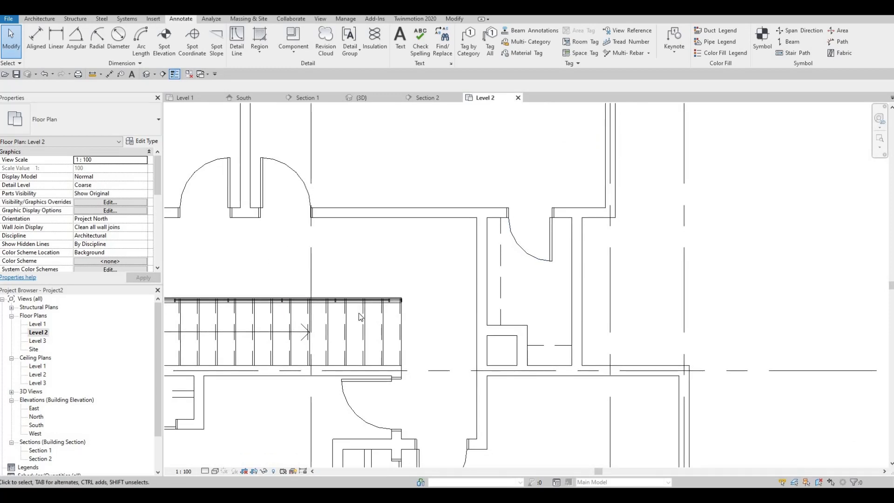
{"action": "key", "text": "Escape"}
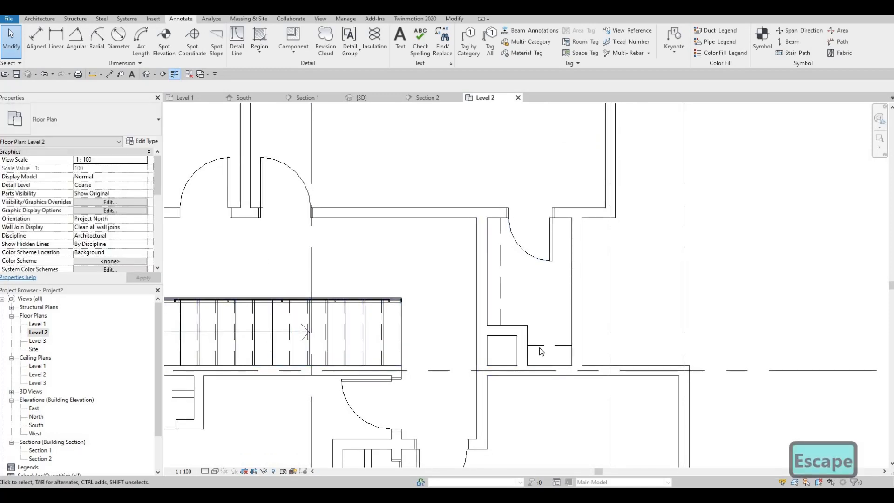
{"action": "left_click", "coordinate": [539, 347]}
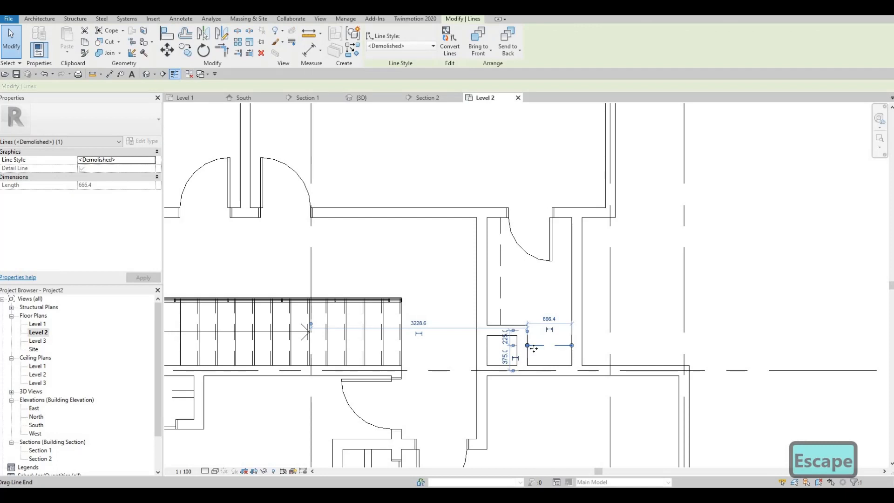
{"action": "key", "text": "c"}
{"action": "key", "text": "s"}
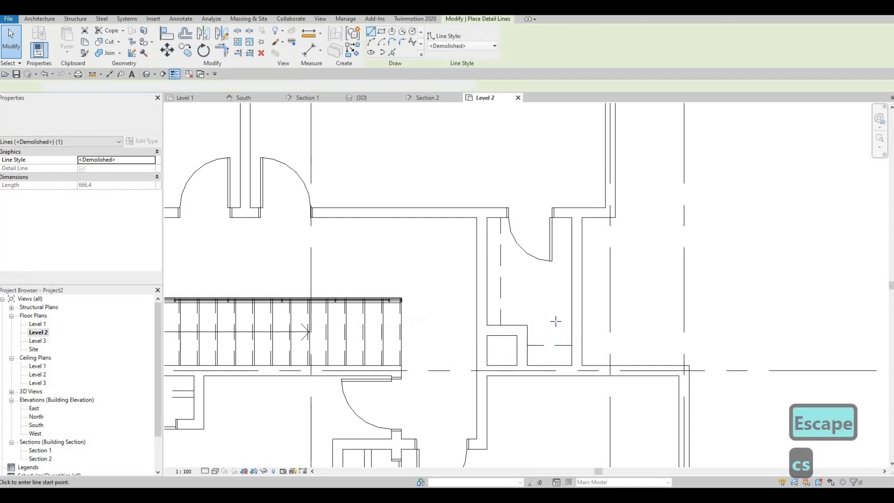
{"action": "scroll", "coordinate": [559, 312], "scroll_direction": "up", "scroll_amount": 1}
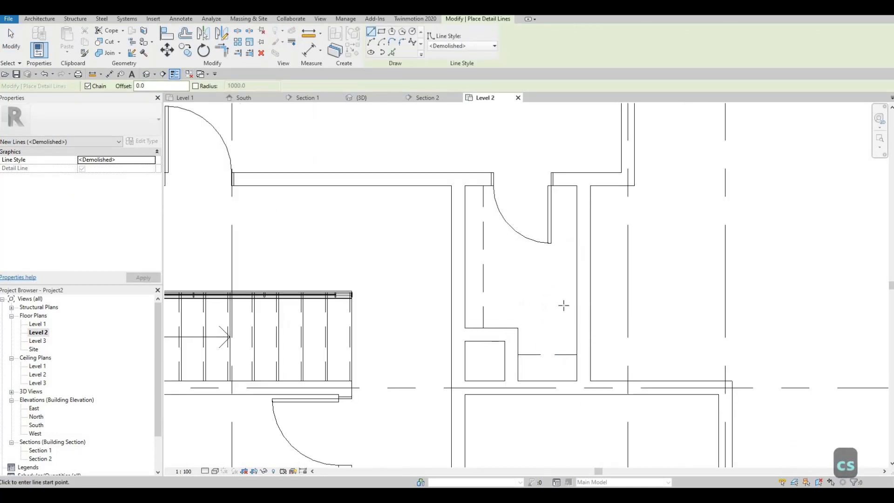
{"action": "left_click", "coordinate": [565, 191]}
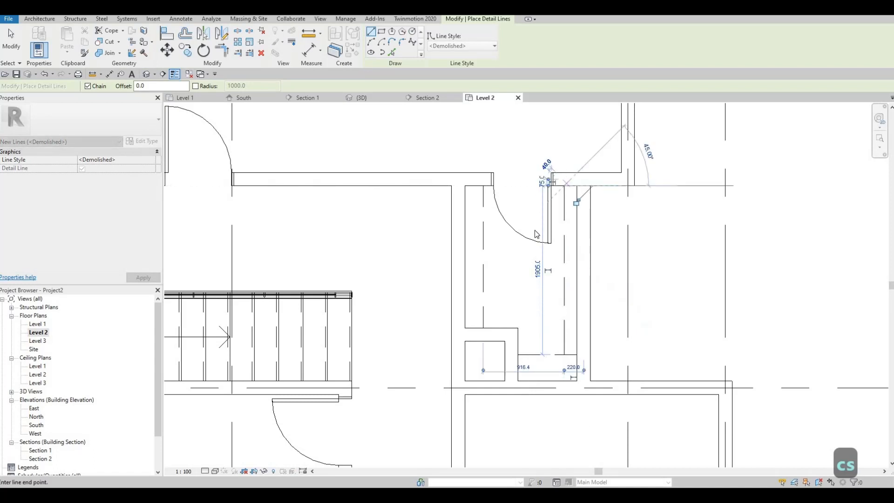
{"action": "key", "text": "Escape"}
{"action": "key", "text": "Escape"}
- Nudge the small room's door slightly away from the outer wall, towards the stair hall
{"action": "left_click", "coordinate": [537, 243]}
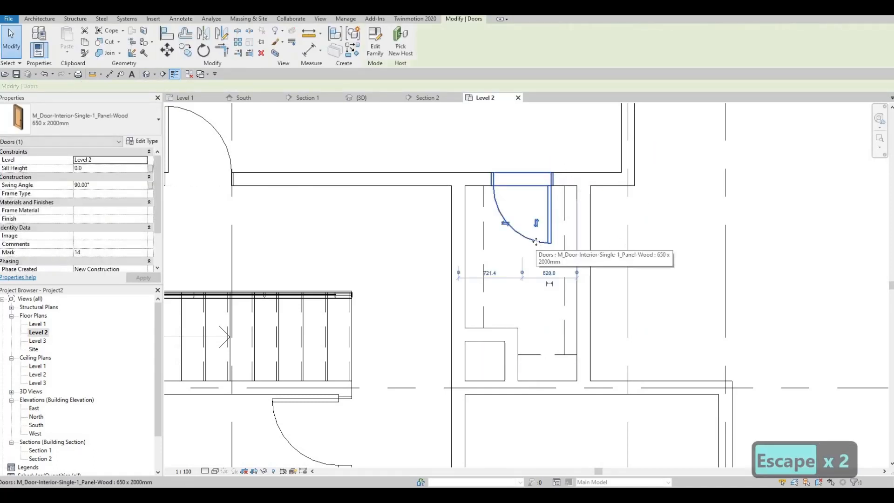
{"action": "key", "text": "Escape"}
{"action": "key", "text": "Escape"}
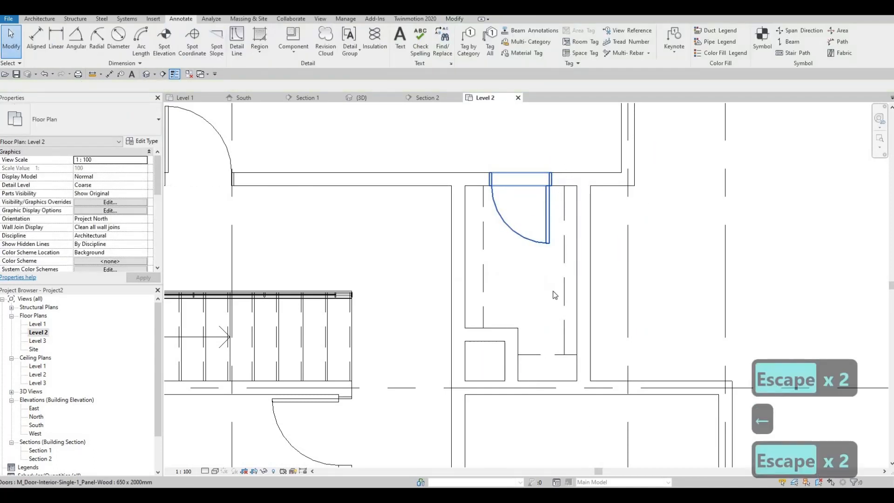
- Trim the small room's outer vertical dashed line and the horizontal recess line into a clean corner
{"action": "key", "text": "t"}
{"action": "key", "text": "r"}
{"action": "left_click", "coordinate": [564, 321]}
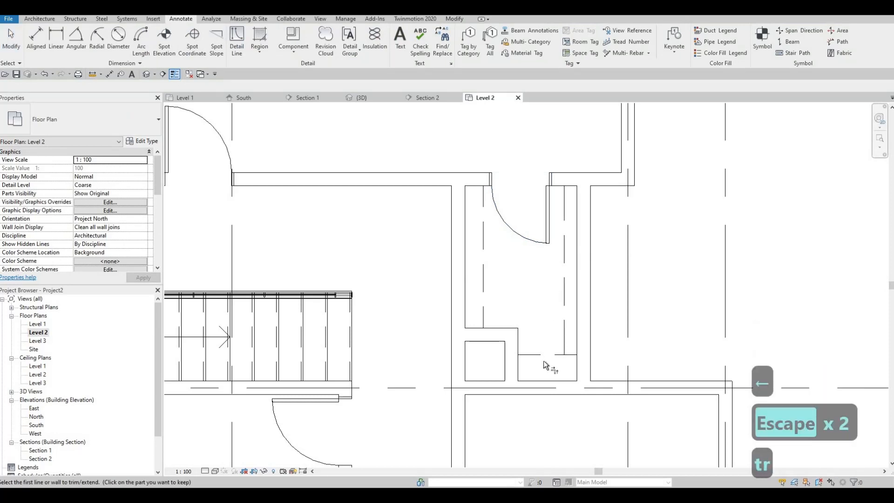
{"action": "left_click", "coordinate": [535, 355]}
{"action": "key", "text": "Escape"}
{"action": "key", "text": "Escape"}
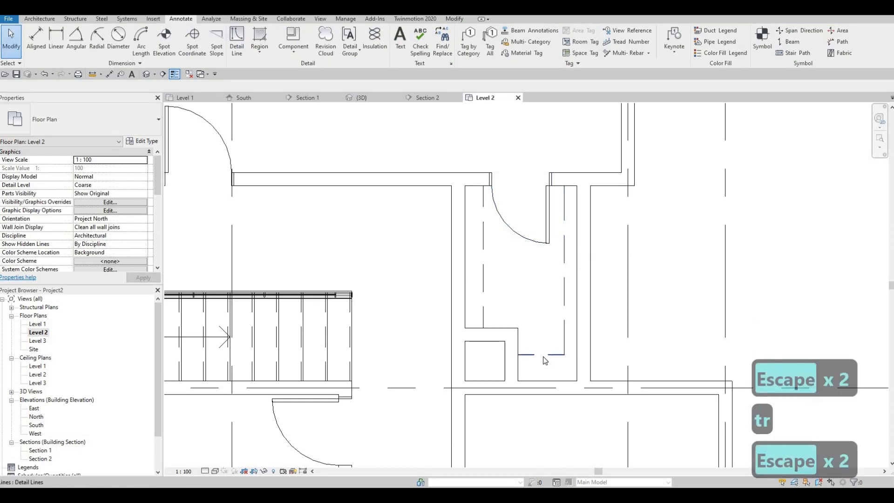
- Nudge the horizontal dashed line slightly deeper into the recess and the adjoining vertical dashed line slightly away from the outer wall
{"action": "left_click", "coordinate": [543, 356]}
{"action": "key", "text": "Down"}
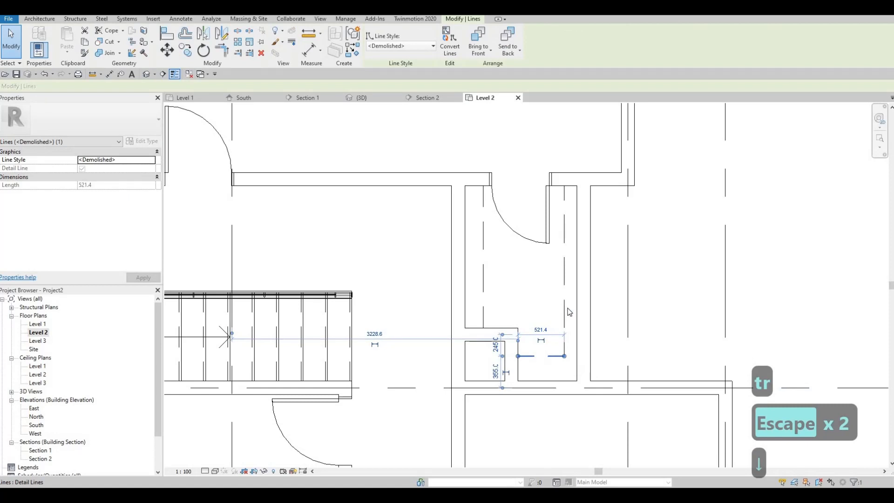
{"action": "left_click", "coordinate": [569, 309]}
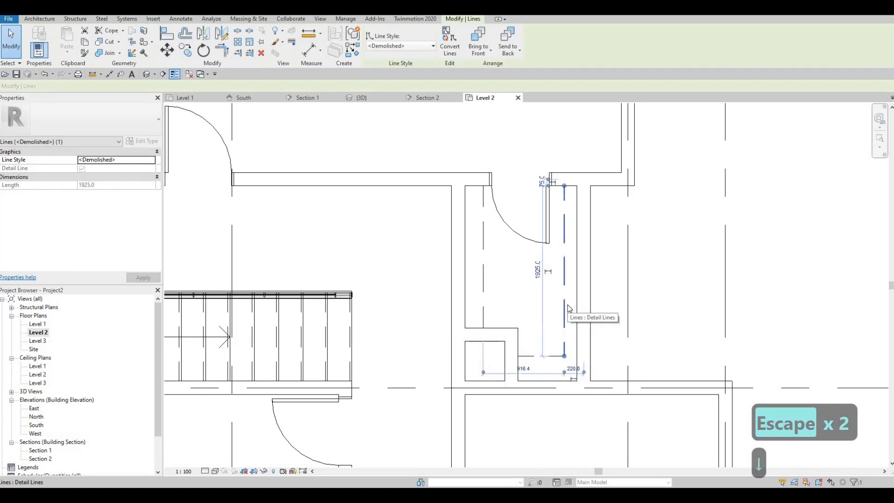
{"action": "key", "text": "Left"}
{"action": "key", "text": "Left"}
{"action": "key", "text": "Escape"}
{"action": "key", "text": "Escape"}
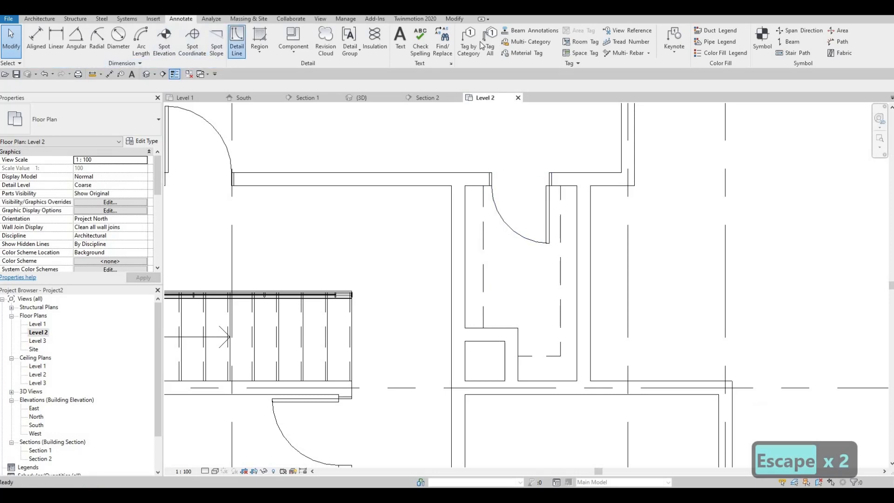
- Draw a vertical detail line in the Thin Lines style, 1605 mm long, beside the dashed line along the small room's inner wall
{"action": "left_click", "coordinate": [237, 41]}
{"action": "left_click", "coordinate": [475, 47]}
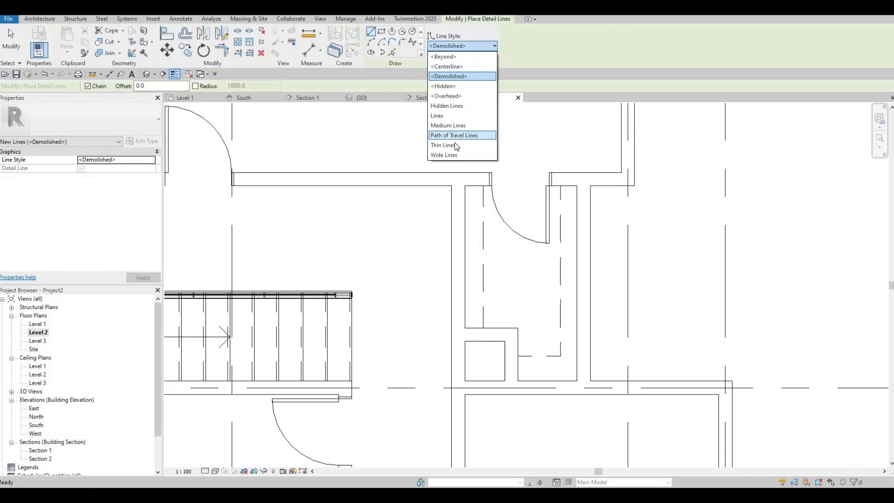
{"action": "left_click", "coordinate": [454, 144]}
{"action": "scroll", "coordinate": [484, 185], "scroll_direction": "up", "scroll_amount": 2}
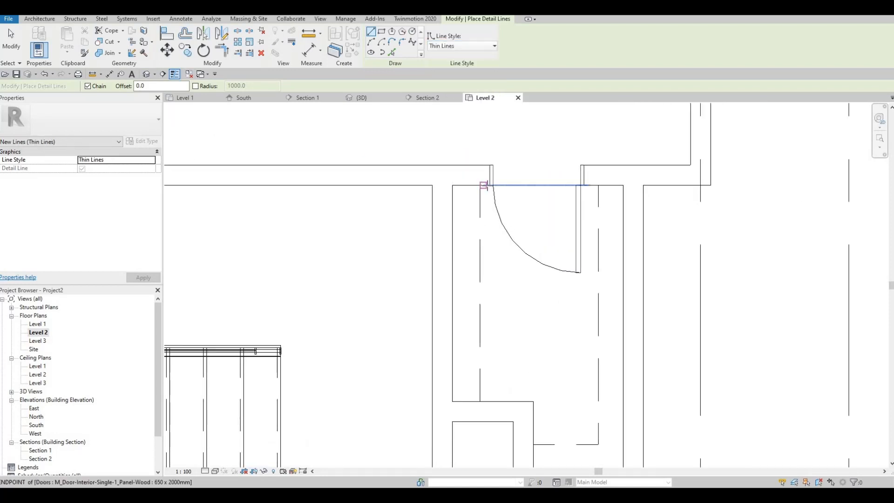
{"action": "scroll", "coordinate": [484, 186], "scroll_direction": "up", "scroll_amount": 1}
{"action": "left_click", "coordinate": [485, 185]}
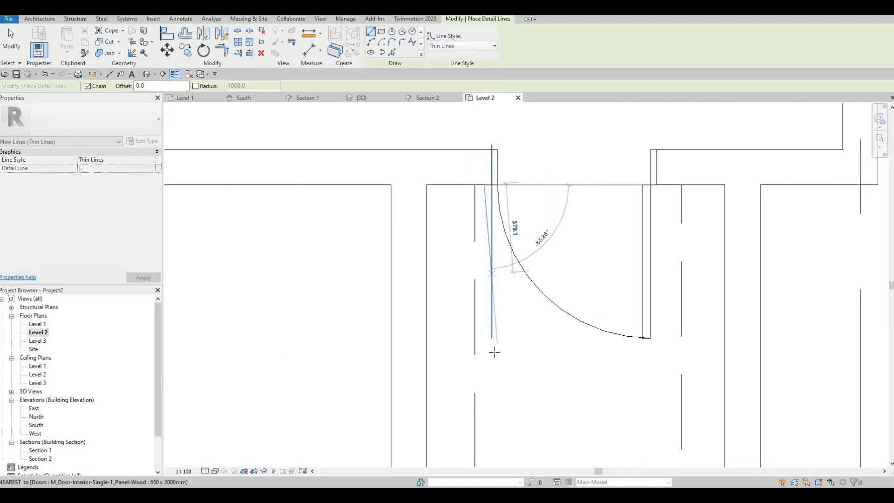
{"action": "middle_click_drag", "start_coordinate": [486, 317], "coordinate": [482, 187]}
{"action": "left_click", "coordinate": [486, 433]}
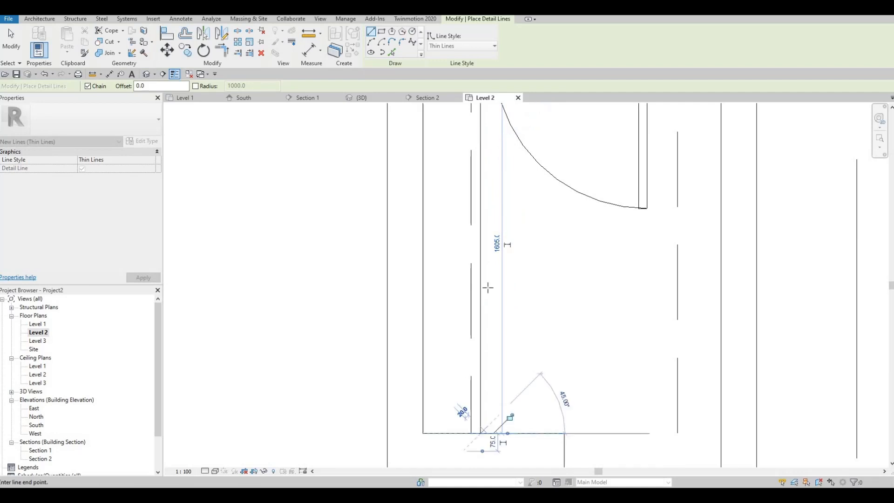
{"action": "key", "text": "Escape"}
- Draw a horizontal Thin Lines detail line just above the dashed recess line, starting from the shaft wall
{"action": "middle_click_drag", "start_coordinate": [554, 450], "coordinate": [489, 338]}
{"action": "scroll", "coordinate": [489, 339], "scroll_direction": "down", "scroll_amount": 3}
{"action": "scroll", "coordinate": [492, 374], "scroll_direction": "up", "scroll_amount": 1}
{"action": "scroll", "coordinate": [490, 373], "scroll_direction": "up", "scroll_amount": 1}
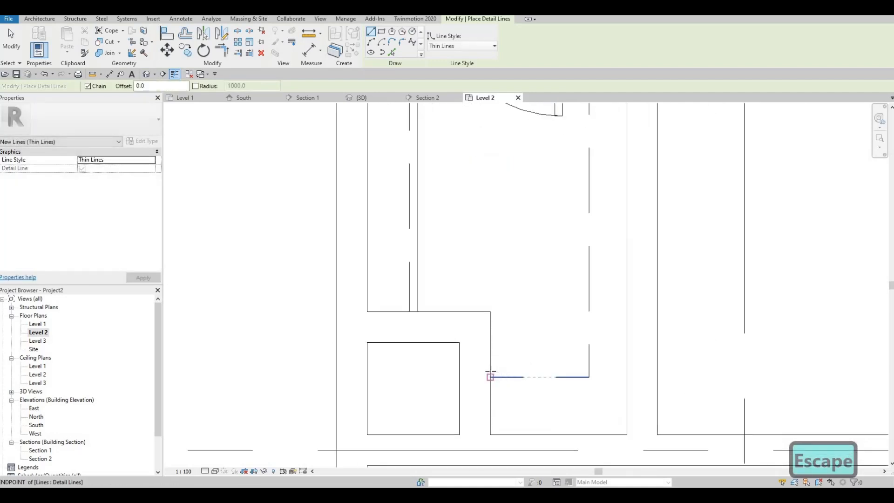
{"action": "left_click", "coordinate": [491, 371]}
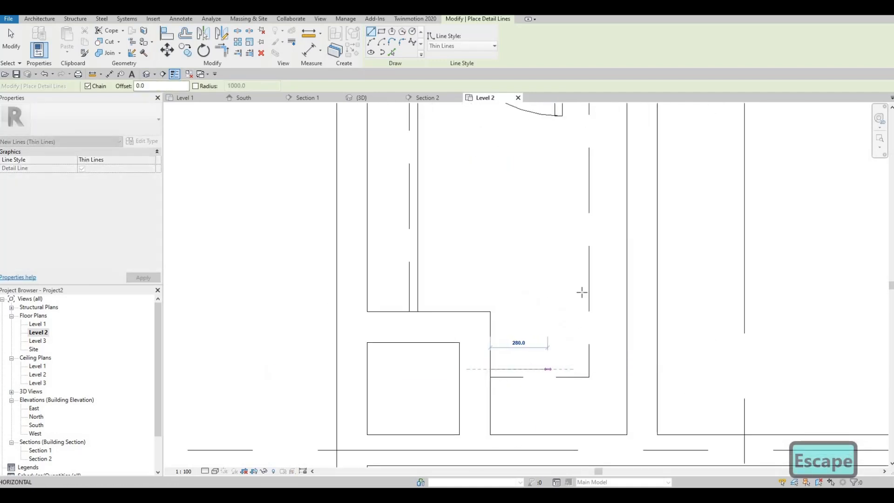
{"action": "key", "text": "Escape"}
- Draw a vertical Thin Lines detail line from the door wall, between the door leaf and the outer dashed line
{"action": "scroll", "coordinate": [554, 133], "scroll_direction": "up", "scroll_amount": 3}
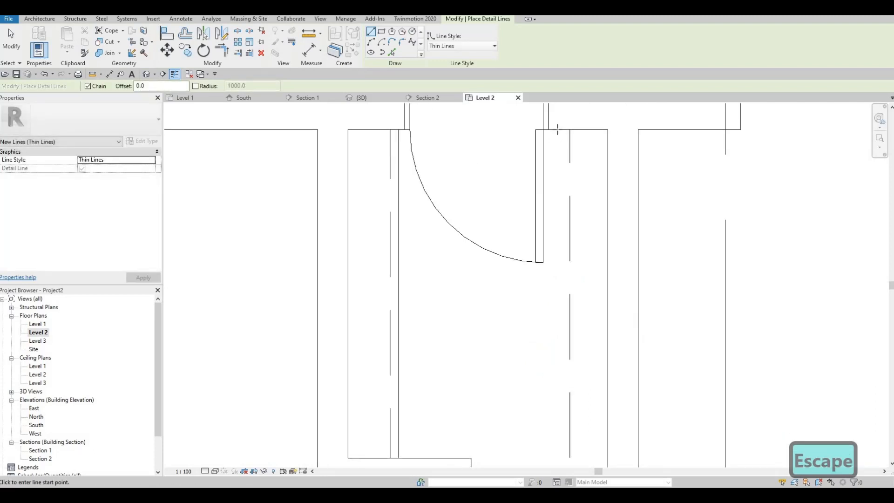
{"action": "left_click", "coordinate": [558, 130]}
{"action": "key", "text": "Escape"}
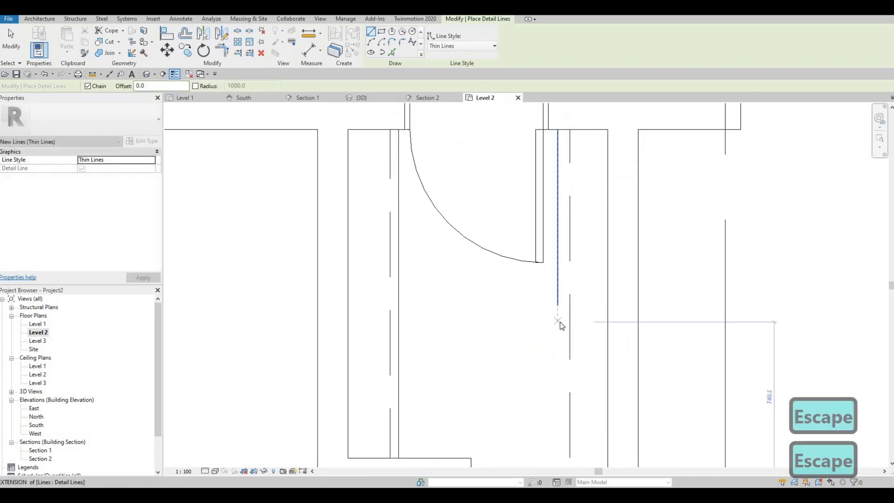
{"action": "key", "text": "Escape"}
- Trim the outer vertical thin line and the horizontal recess thin line to meet in a corner
{"action": "key", "text": "t"}
{"action": "key", "text": "r"}
{"action": "mouse_move", "coordinate": [551, 409]}
{"action": "middle_mouse_down"}
{"action": "mouse_move", "coordinate": [556, 329]}
{"action": "mouse_move", "coordinate": [547, 413]}
{"action": "middle_mouse_up"}
{"action": "scroll", "coordinate": [589, 364], "scroll_direction": "down", "scroll_amount": 2}
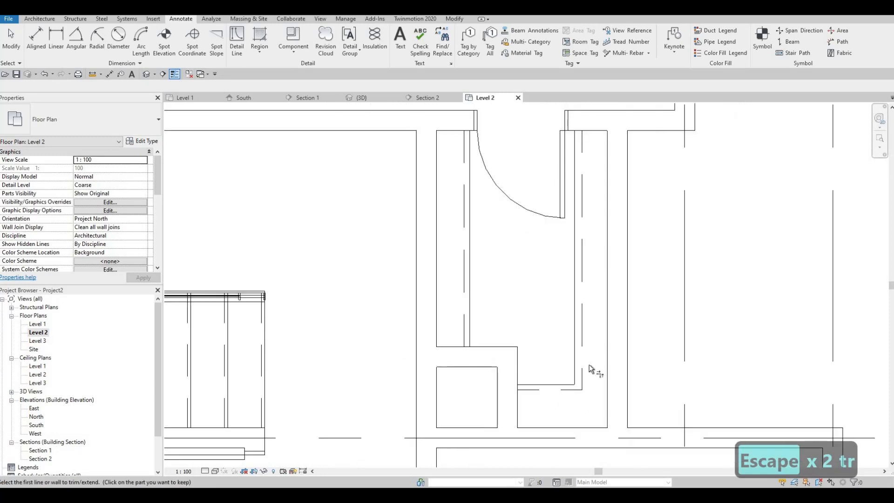
{"action": "scroll", "coordinate": [589, 364], "scroll_direction": "down", "scroll_amount": 1}
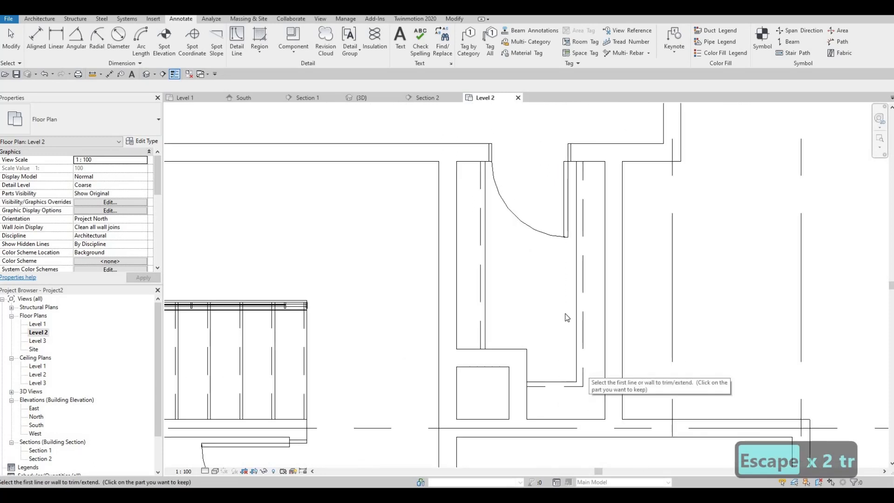
{"action": "key", "text": "Escape"}
{"action": "key", "text": "Escape"}
- Nudge the outer vertical thin line closer to its dashed line, to a spacing of about 44 mm
{"action": "left_click", "coordinate": [576, 297]}
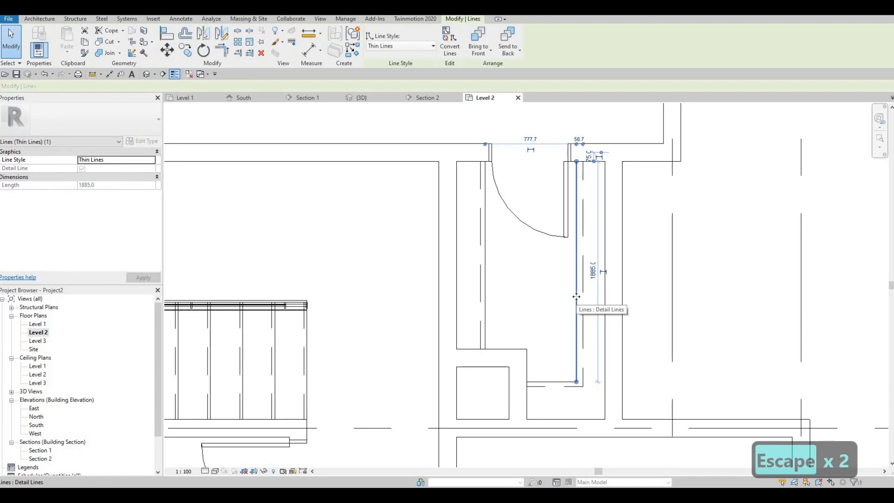
{"action": "key", "text": "Right"}
{"action": "key", "text": "Right"}
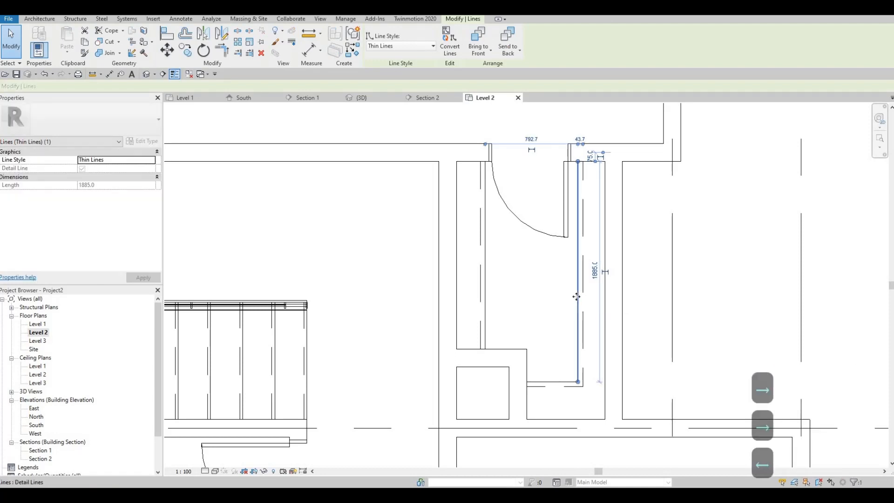
{"action": "key", "text": "Escape"}
{"action": "key", "text": "Escape"}
- Review the whole Level 2 plan, checking the closets, doors, stair and partitions across grids A to D
{"action": "scroll", "coordinate": [579, 282], "scroll_direction": "down", "scroll_amount": 3}
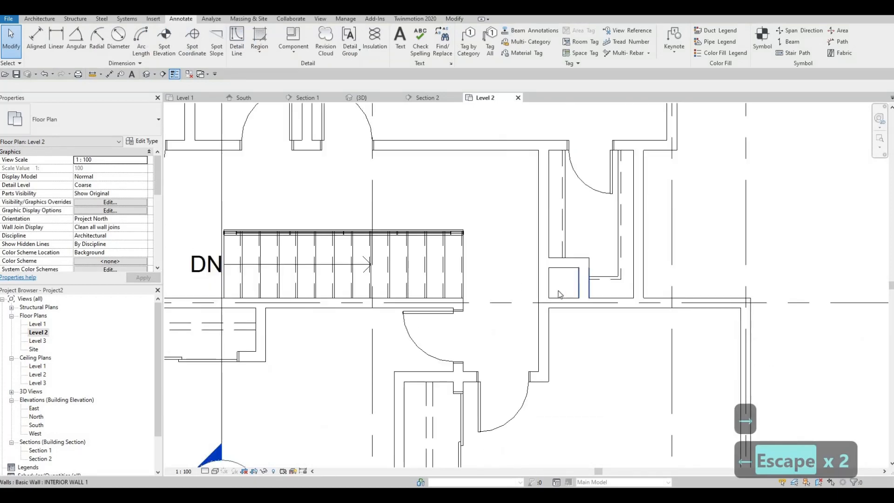
{"action": "middle_click_drag", "start_coordinate": [543, 271], "coordinate": [537, 261]}
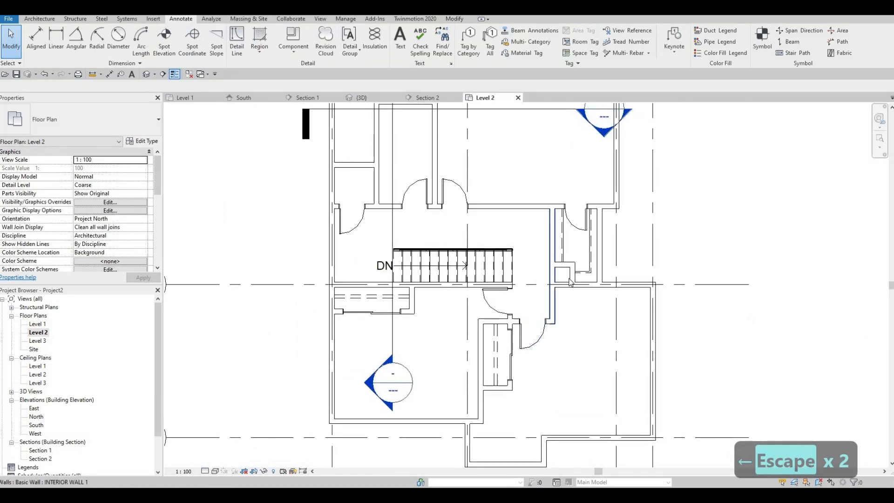
{"action": "middle_click_drag", "start_coordinate": [554, 321], "coordinate": [549, 298]}
{"action": "middle_click_drag", "start_coordinate": [556, 268], "coordinate": [553, 278]}
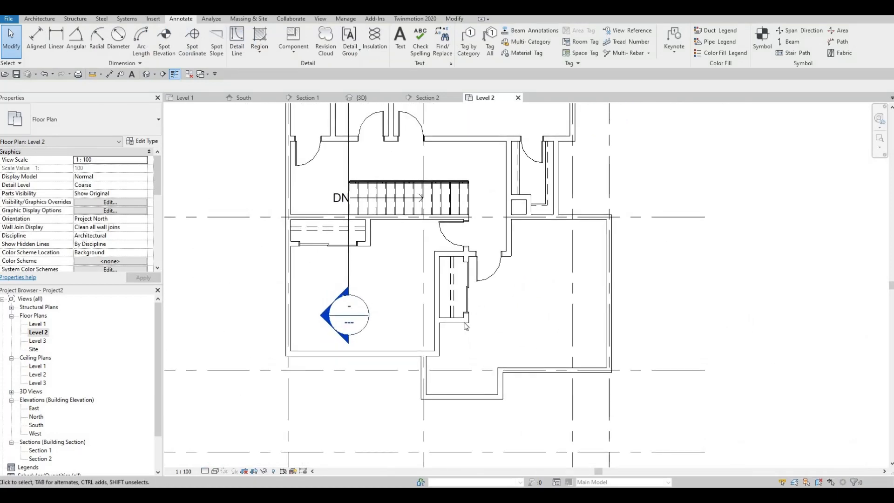
{"action": "middle_click_drag", "start_coordinate": [472, 335], "coordinate": [477, 308]}
{"action": "scroll", "coordinate": [527, 335], "scroll_direction": "up", "scroll_amount": 2}
{"action": "middle_click_drag", "start_coordinate": [510, 333], "coordinate": [522, 382]}
{"action": "scroll", "coordinate": [543, 363], "scroll_direction": "down", "scroll_amount": 2}
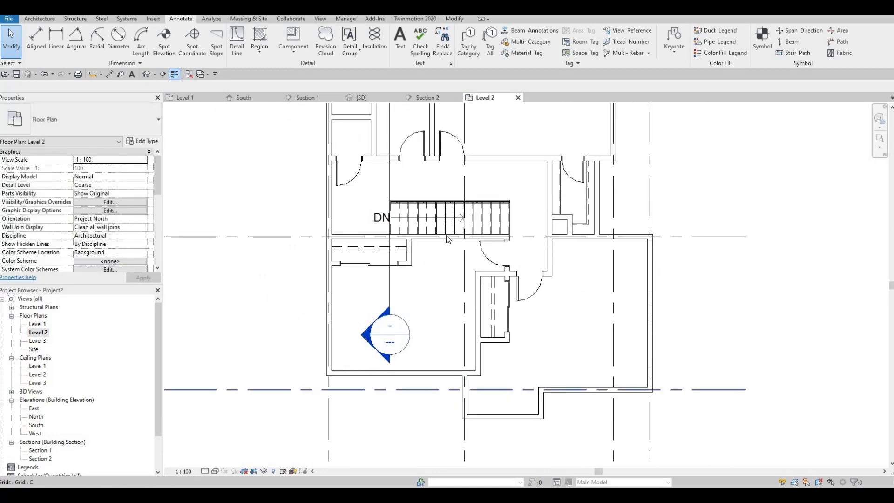
{"action": "middle_click_drag", "start_coordinate": [444, 218], "coordinate": [450, 307]}
{"action": "scroll", "coordinate": [434, 235], "scroll_direction": "up", "scroll_amount": 1}
{"action": "middle_click_drag", "start_coordinate": [434, 236], "coordinate": [442, 299]}
{"action": "scroll", "coordinate": [445, 296], "scroll_direction": "down", "scroll_amount": 1}
{"action": "scroll", "coordinate": [440, 282], "scroll_direction": "up", "scroll_amount": 1}
{"action": "scroll", "coordinate": [443, 300], "scroll_direction": "down", "scroll_amount": 1}
{"action": "scroll", "coordinate": [437, 245], "scroll_direction": "up", "scroll_amount": 2}
{"action": "middle_click_drag", "start_coordinate": [506, 287], "coordinate": [483, 309]}
{"action": "scroll", "coordinate": [483, 308], "scroll_direction": "down", "scroll_amount": 3}
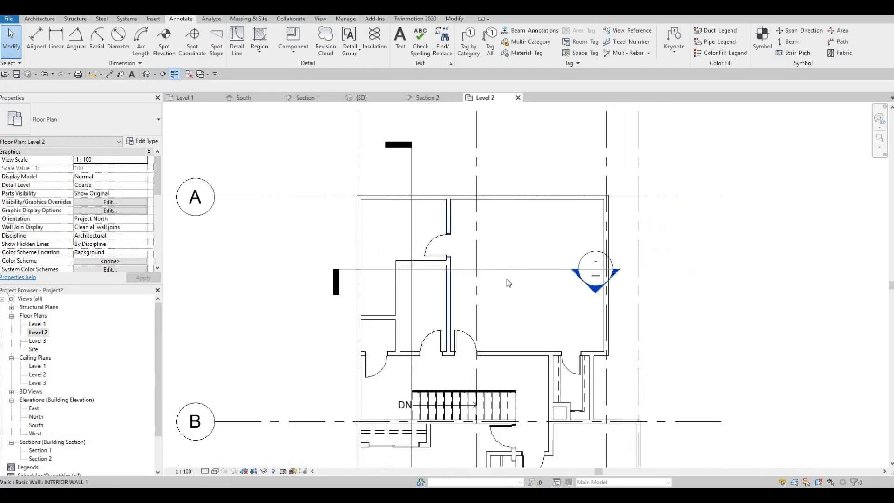
{"action": "scroll", "coordinate": [506, 281], "scroll_direction": "up", "scroll_amount": 1}
{"action": "middle_click_drag", "start_coordinate": [515, 243], "coordinate": [485, 150]}
{"action": "scroll", "coordinate": [485, 150], "scroll_direction": "down", "scroll_amount": 1}
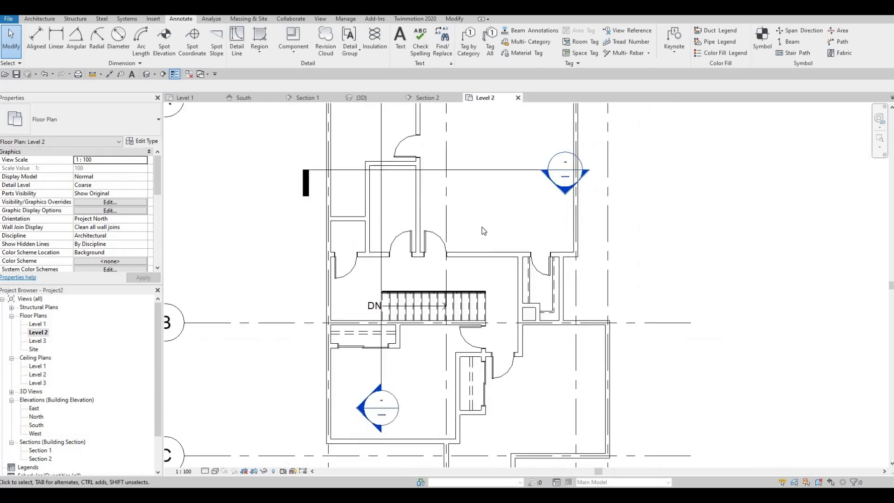
{"action": "scroll", "coordinate": [299, 371], "scroll_direction": "down", "scroll_amount": 2}
{"action": "scroll", "coordinate": [247, 401], "scroll_direction": "down", "scroll_amount": 1}
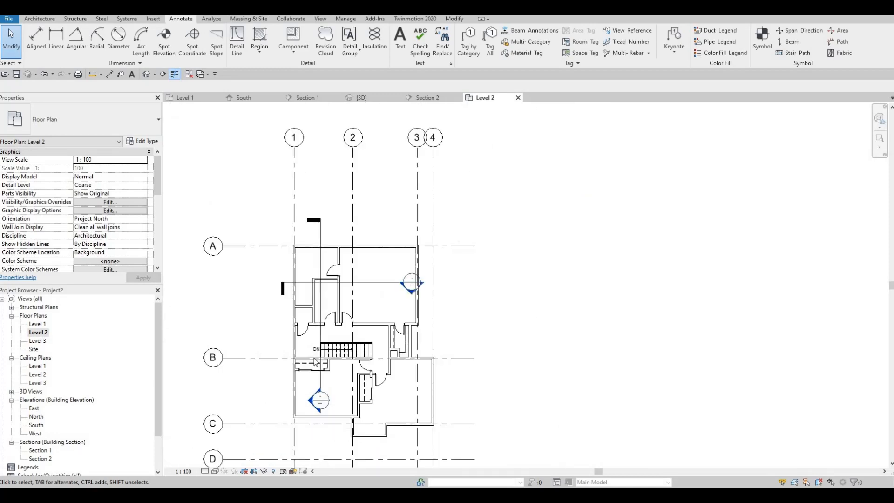
{"action": "middle_click_drag", "start_coordinate": [273, 415], "coordinate": [364, 370]}
{"action": "scroll", "coordinate": [324, 373], "scroll_direction": "down", "scroll_amount": 2}
{"action": "scroll", "coordinate": [365, 350], "scroll_direction": "up", "scroll_amount": 1}
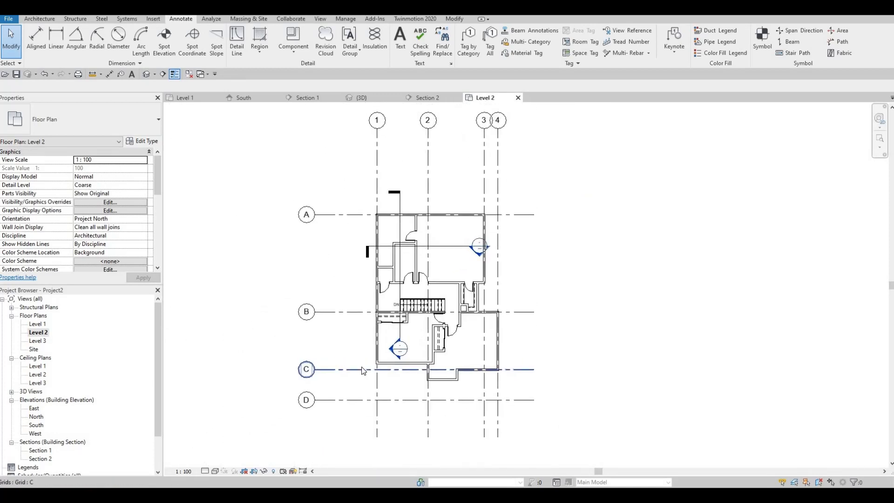